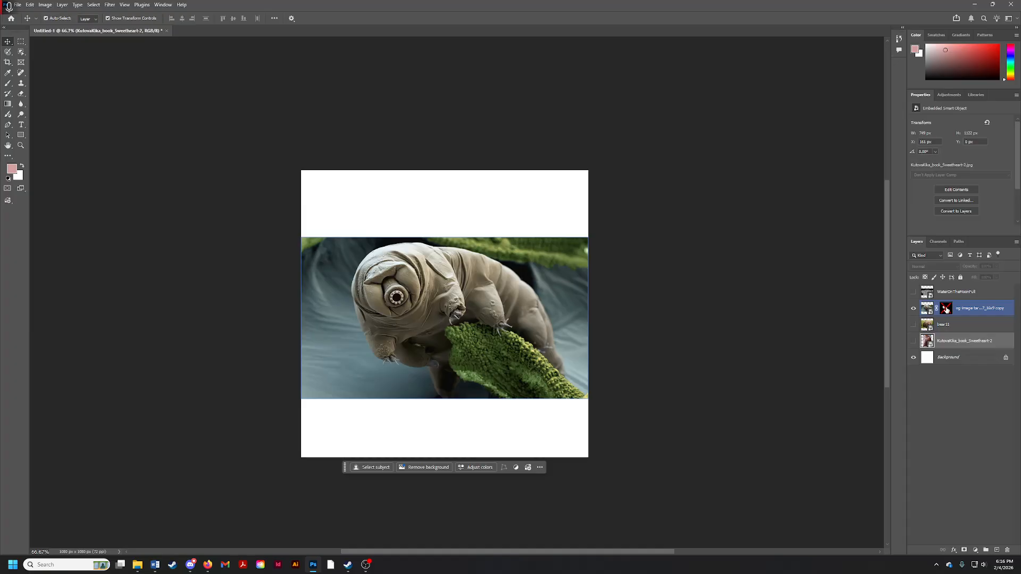
Step: Enable the tardigrade layer's mask and show the bear11 layer beneath it
right_click(946, 309)
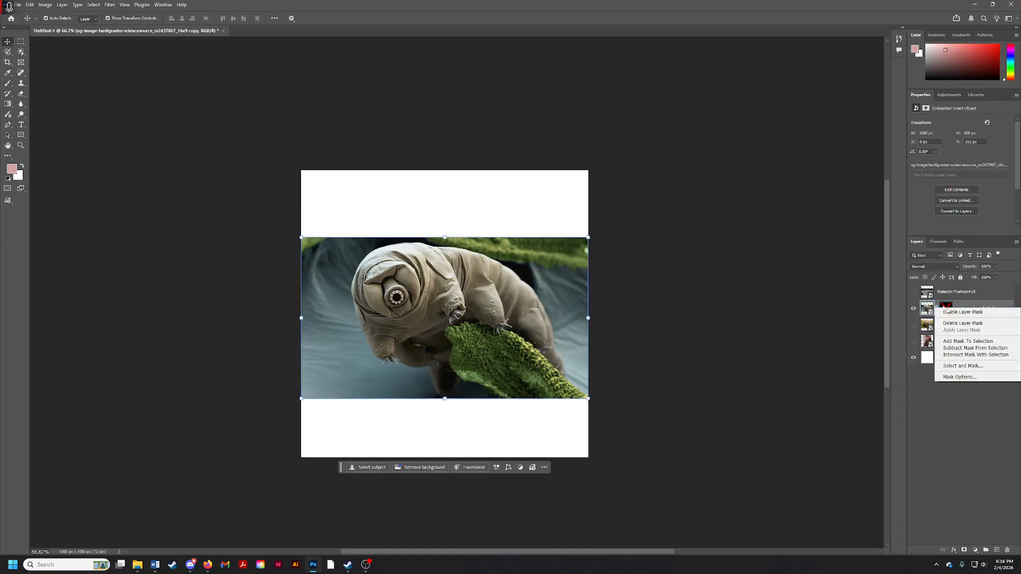
click(955, 313)
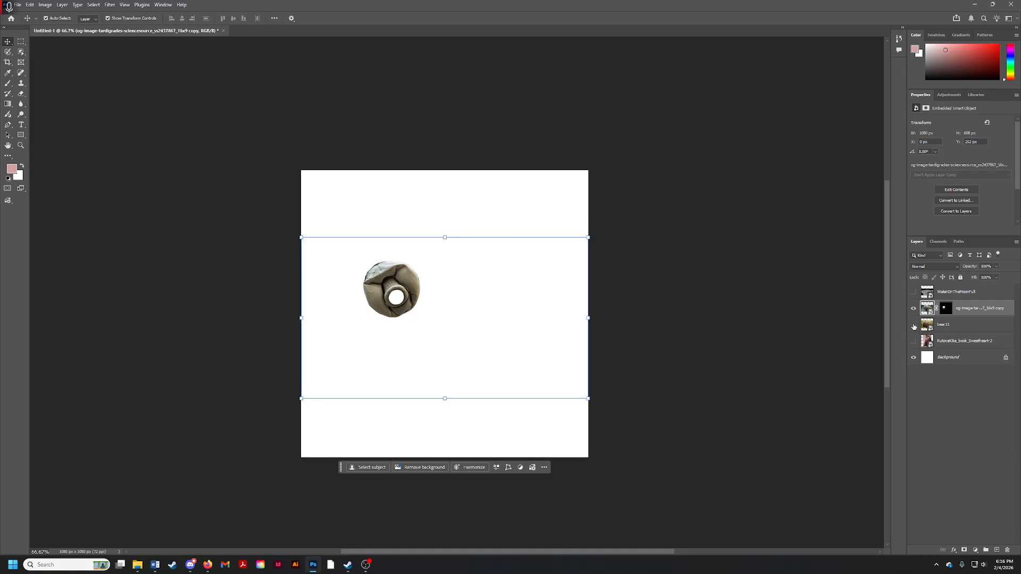
click(913, 325)
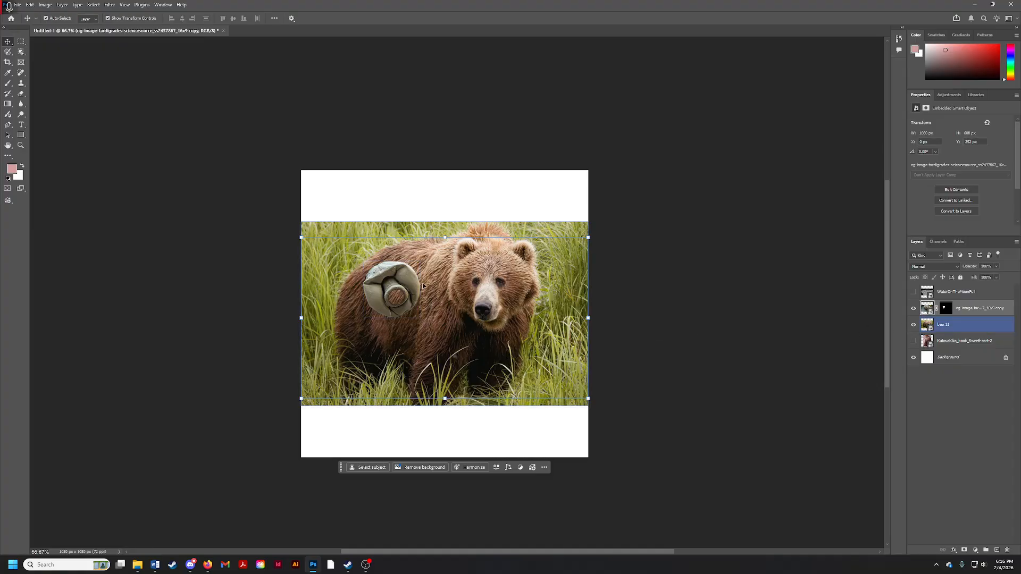
Step: Select the bear11 layer and lock it completely
click(400, 276)
click(970, 328)
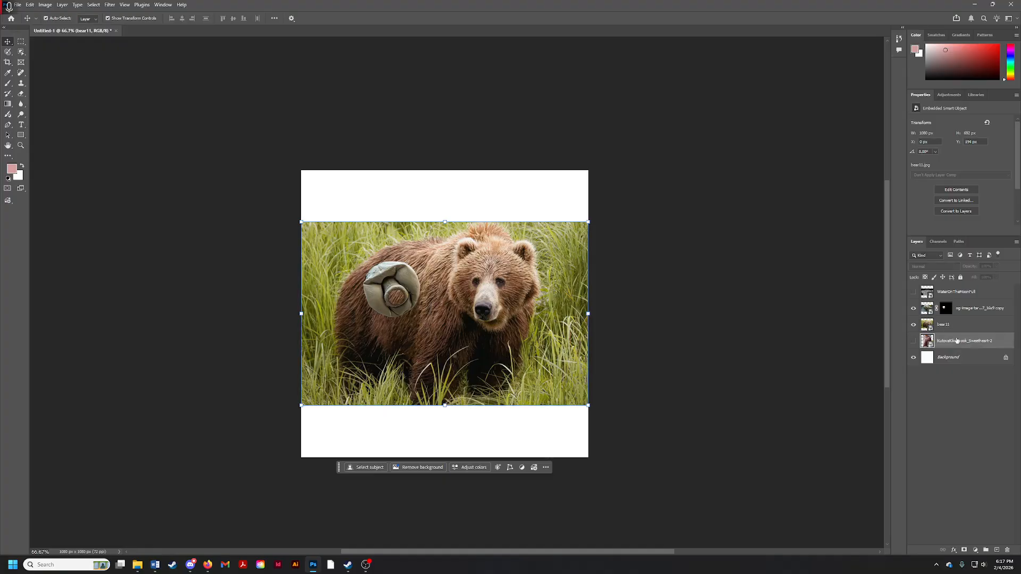
click(960, 338)
click(962, 326)
click(962, 340)
click(962, 330)
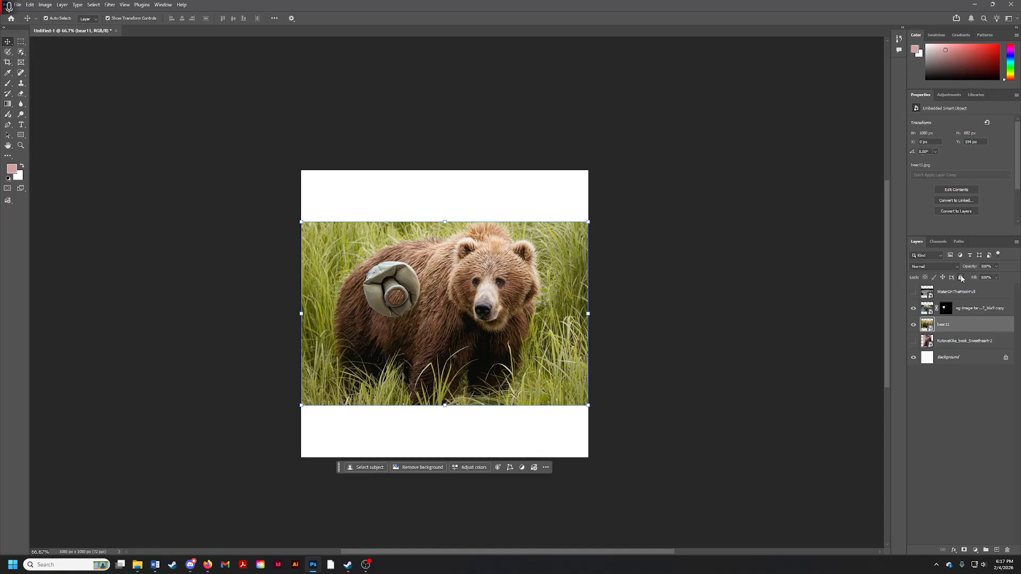
click(961, 277)
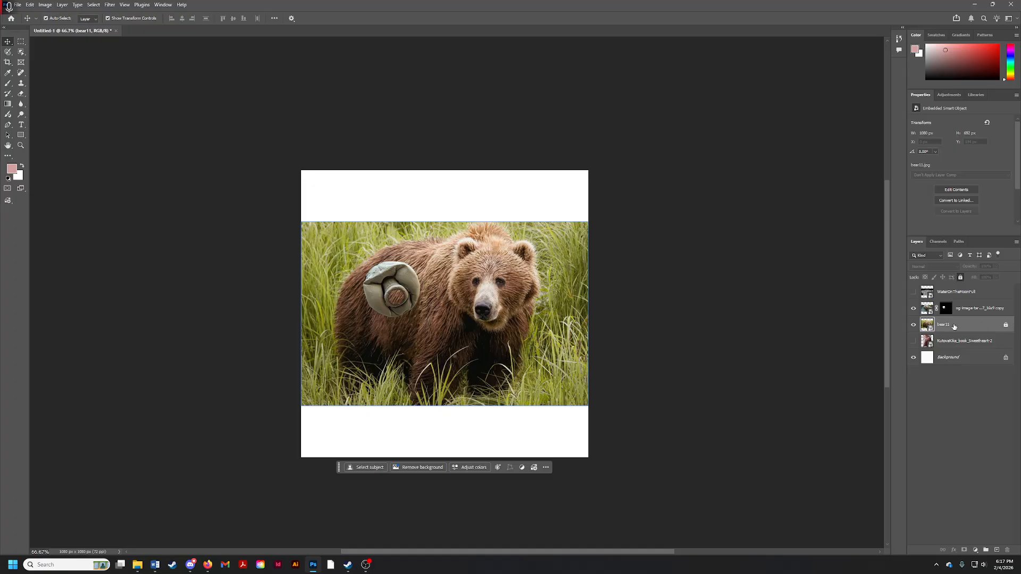
Step: Select the tardigrade layer and shift its masked face around over the bear's back
click(984, 311)
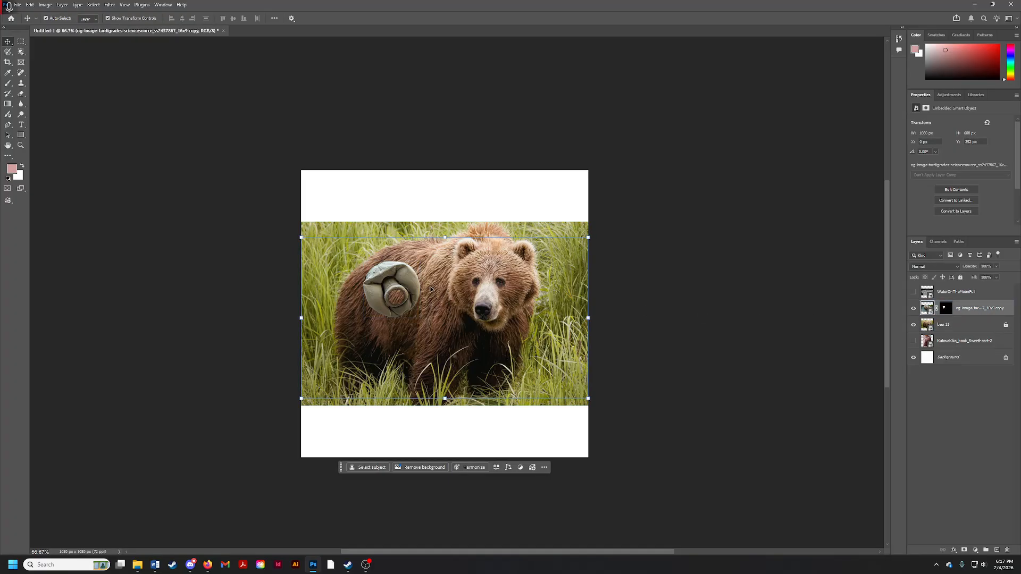
mouse_move(409, 279)
mouse_down()
mouse_move(473, 287)
mouse_move(414, 264)
mouse_move(426, 280)
mouse_up()
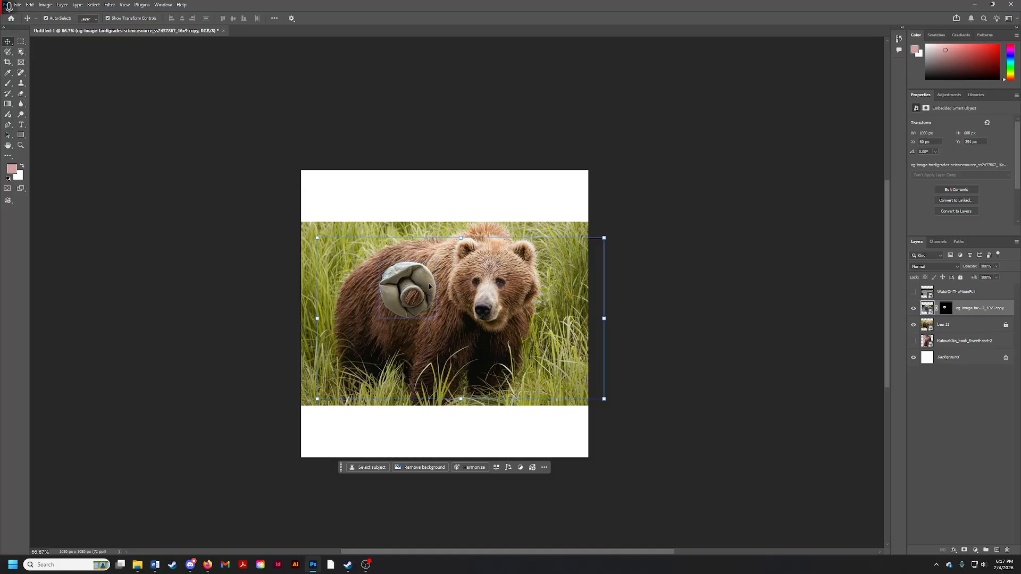
mouse_move(430, 286)
mouse_down()
mouse_move(514, 282)
mouse_move(410, 284)
mouse_up()
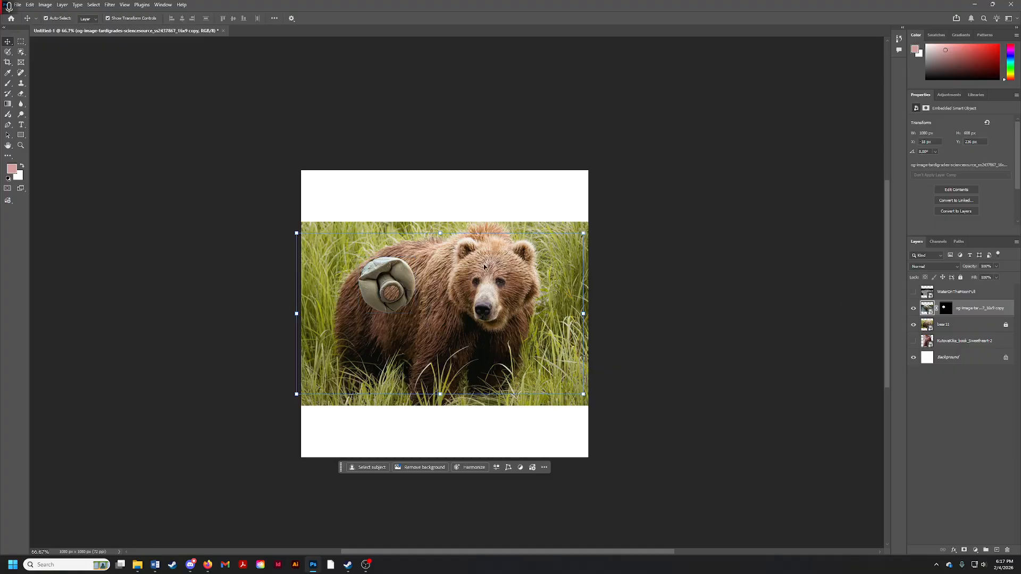
Step: Flip the tardigrade layer horizontally and move its masked face onto the bear's face
click(45, 5)
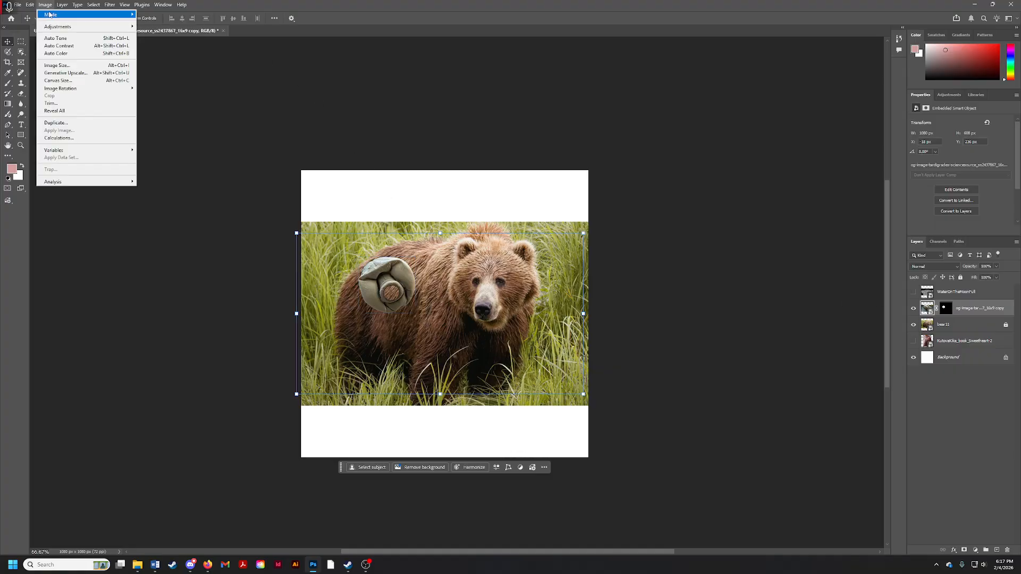
mouse_move(68, 28)
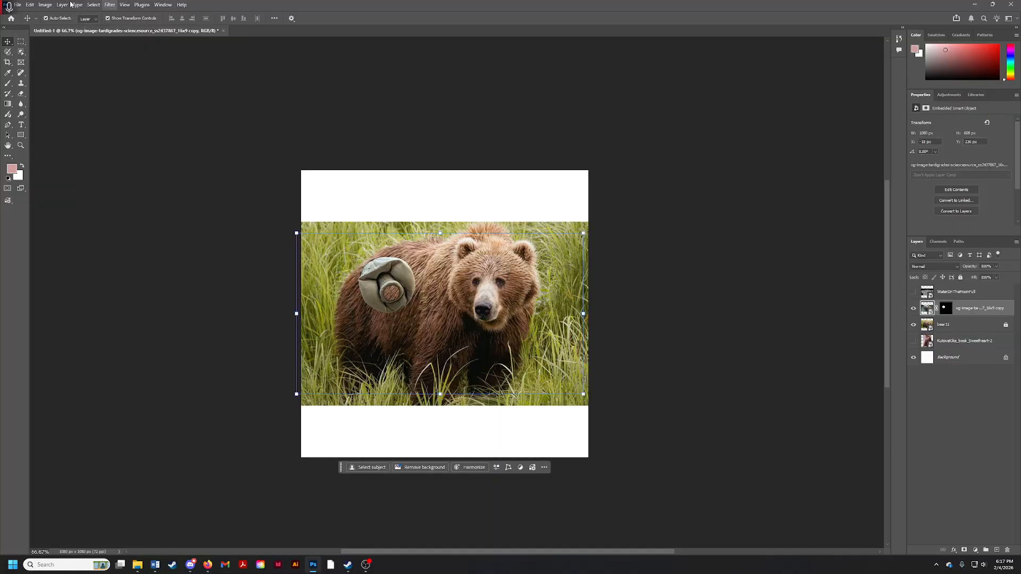
mouse_move(30, 4)
mouse_move(91, 208)
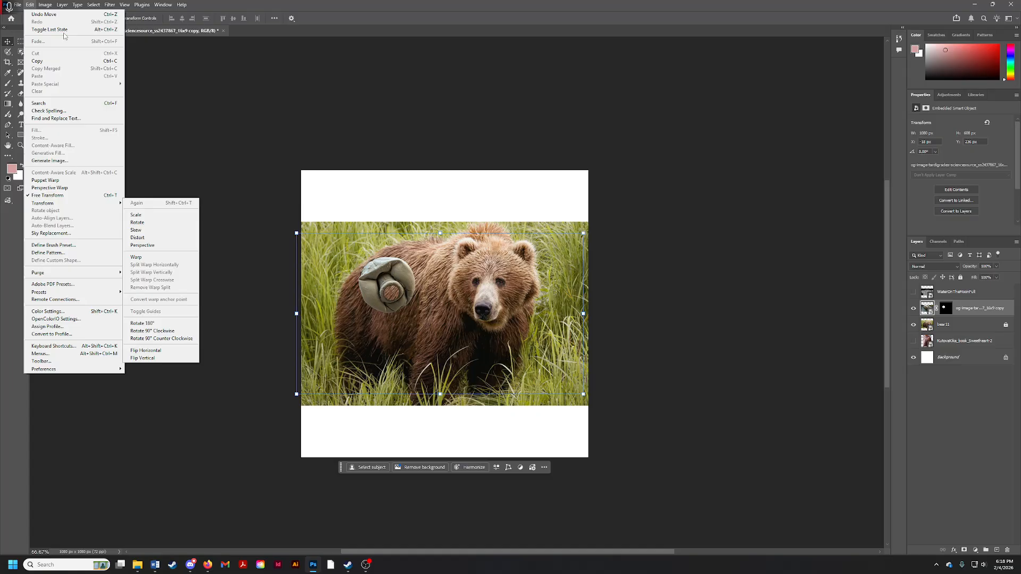
click(30, 4)
click(30, 5)
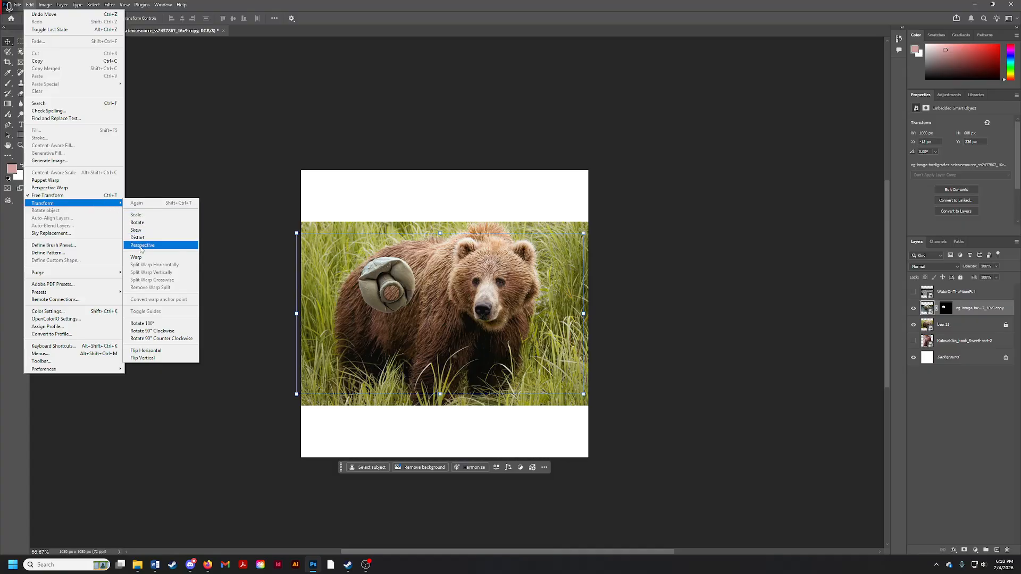
click(154, 354)
mouse_move(514, 287)
mouse_down()
mouse_move(488, 299)
mouse_move(478, 282)
mouse_move(522, 284)
mouse_move(508, 306)
mouse_move(508, 294)
mouse_up()
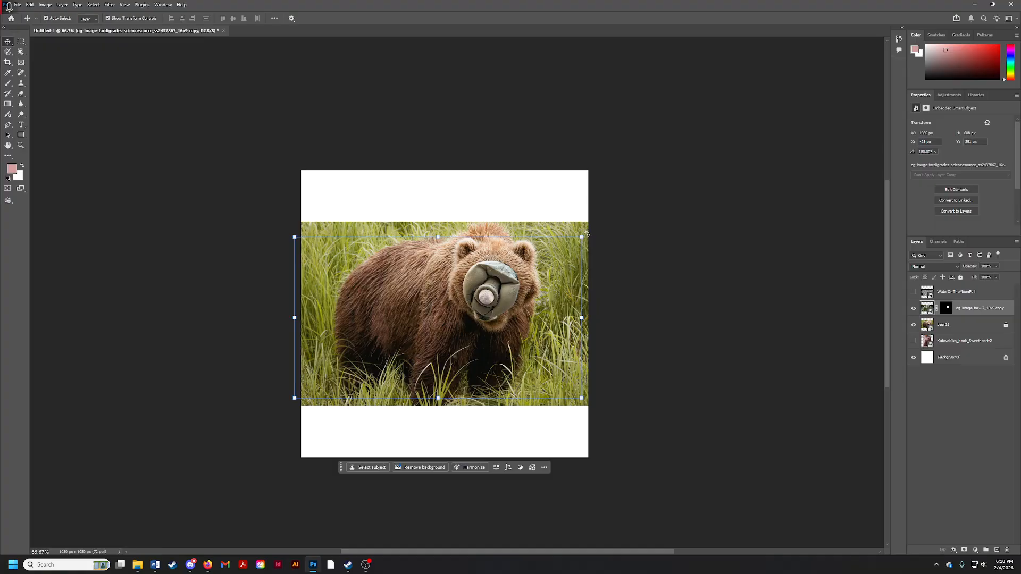
Step: Rotate the tardigrade face about 21 degrees counter-clockwise and move it back over the bear's face
drag(586, 233, 539, 189)
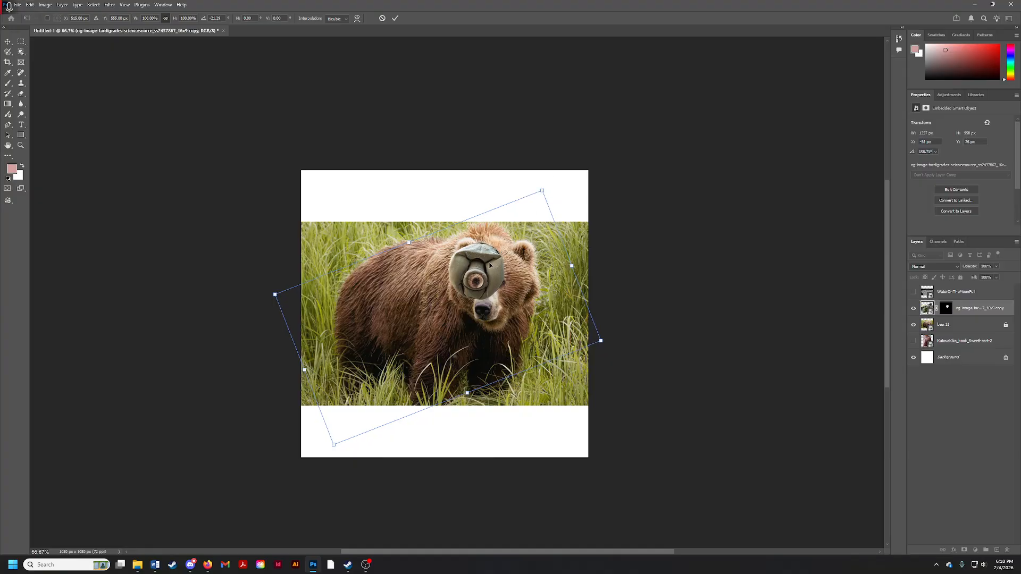
mouse_move(490, 264)
mouse_down()
mouse_move(504, 276)
mouse_move(498, 288)
mouse_move(505, 274)
mouse_up()
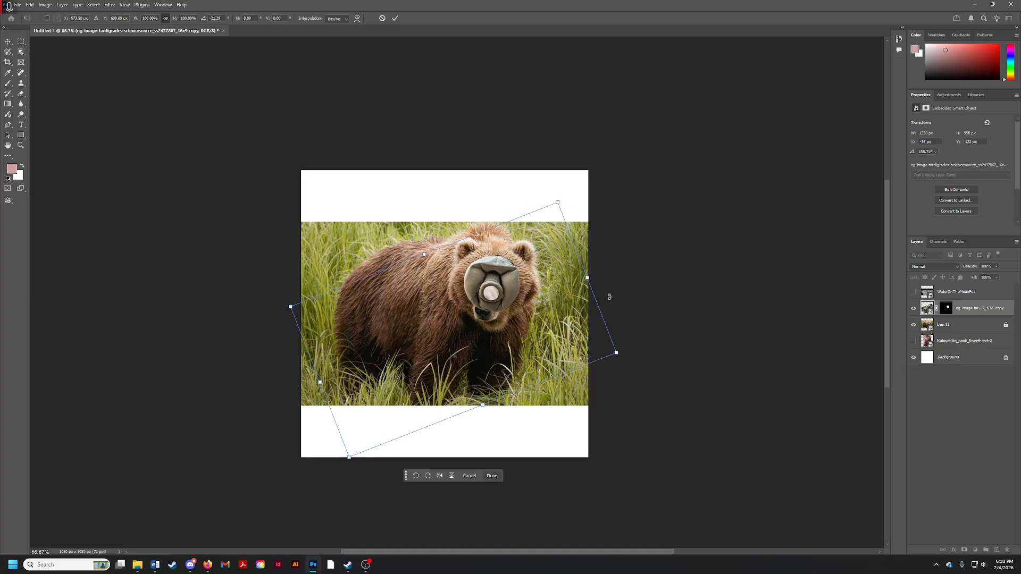
drag(587, 277, 611, 265)
key(ctrl+z)
Step: Enlarge the tardigrade face proportionally to about 145% and position it over the bear's whole face
drag(557, 203, 594, 170)
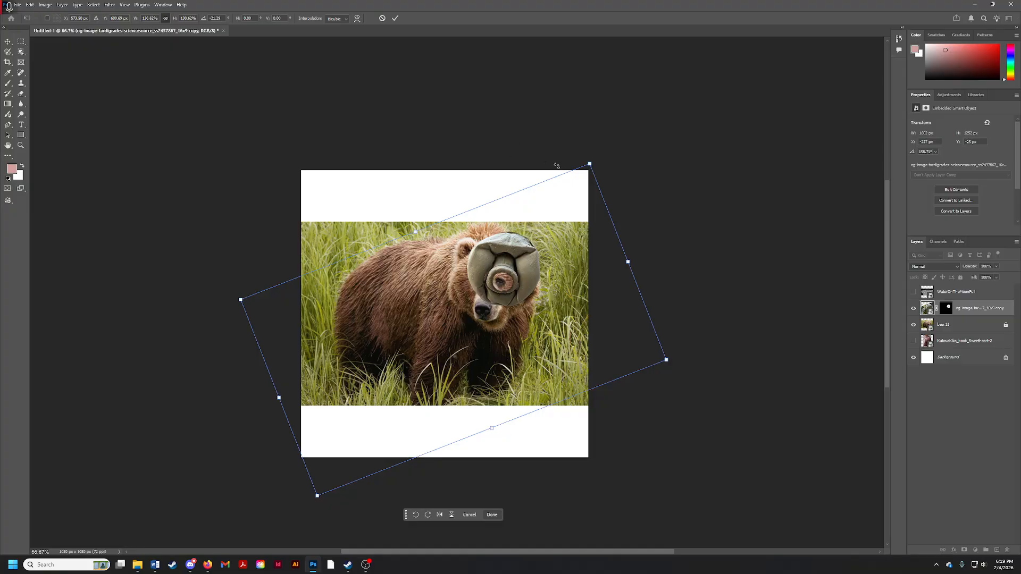
mouse_move(590, 164)
mouse_down()
mouse_move(572, 173)
mouse_move(598, 196)
mouse_move(580, 163)
mouse_move(555, 203)
mouse_move(604, 175)
mouse_move(597, 198)
mouse_move(532, 180)
mouse_move(586, 159)
mouse_move(588, 170)
mouse_move(594, 158)
mouse_up()
drag(520, 238, 505, 253)
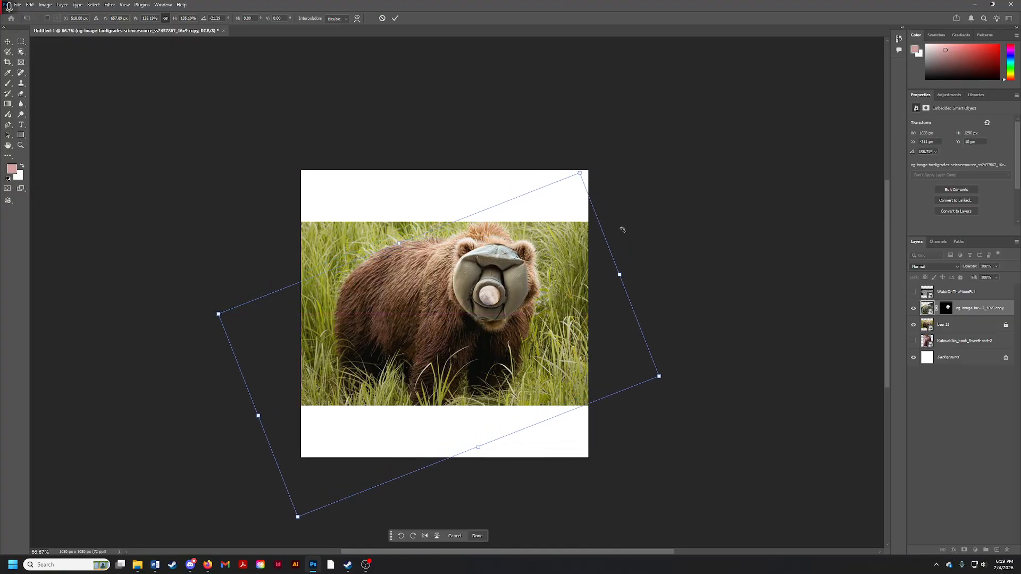
drag(582, 178, 592, 156)
drag(513, 244, 509, 259)
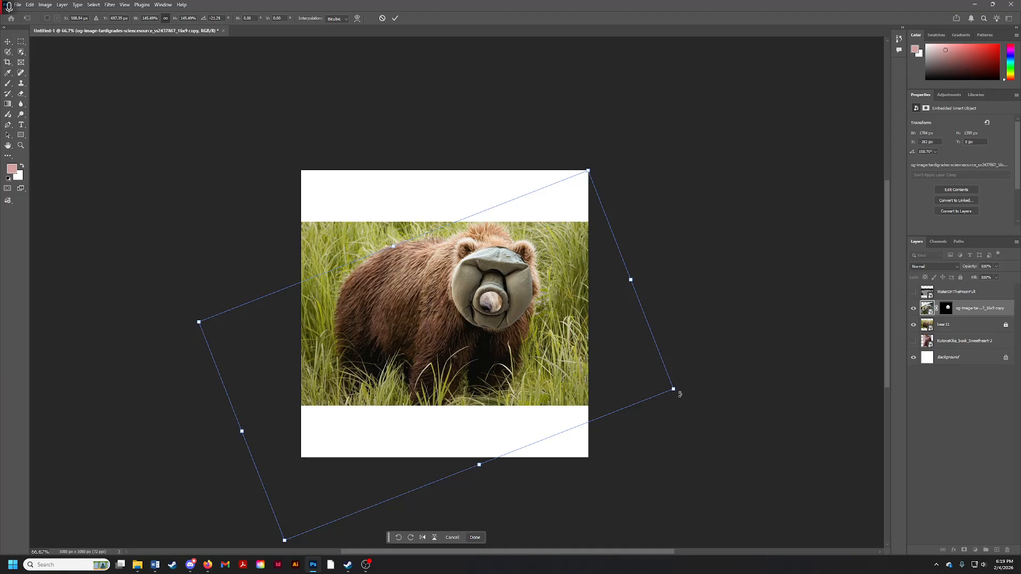
Step: Rotate the tardigrade face further to about -24.8 degrees, nudge it into place and apply the transform
drag(680, 391, 701, 366)
drag(523, 273, 528, 275)
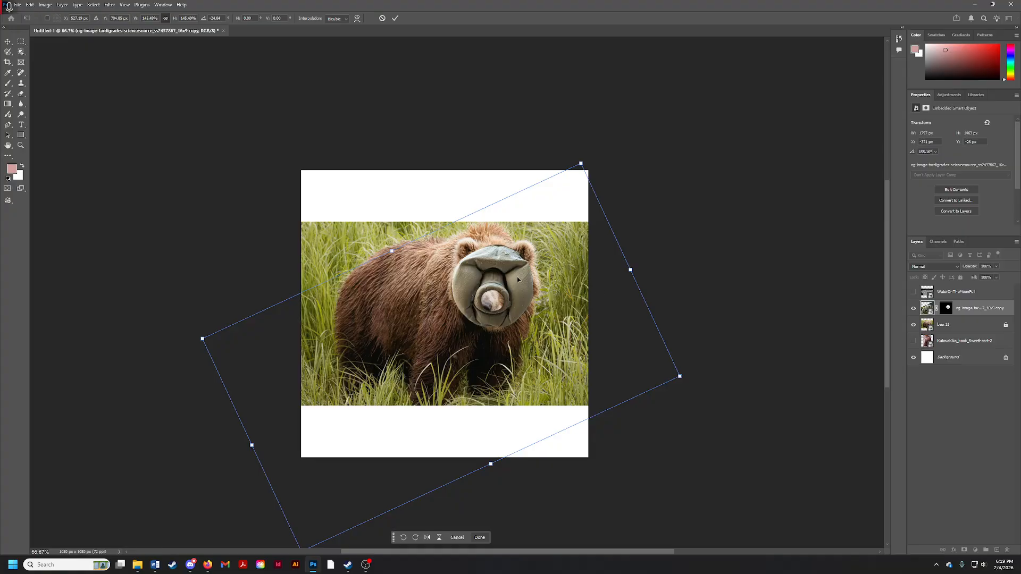
key(Return)
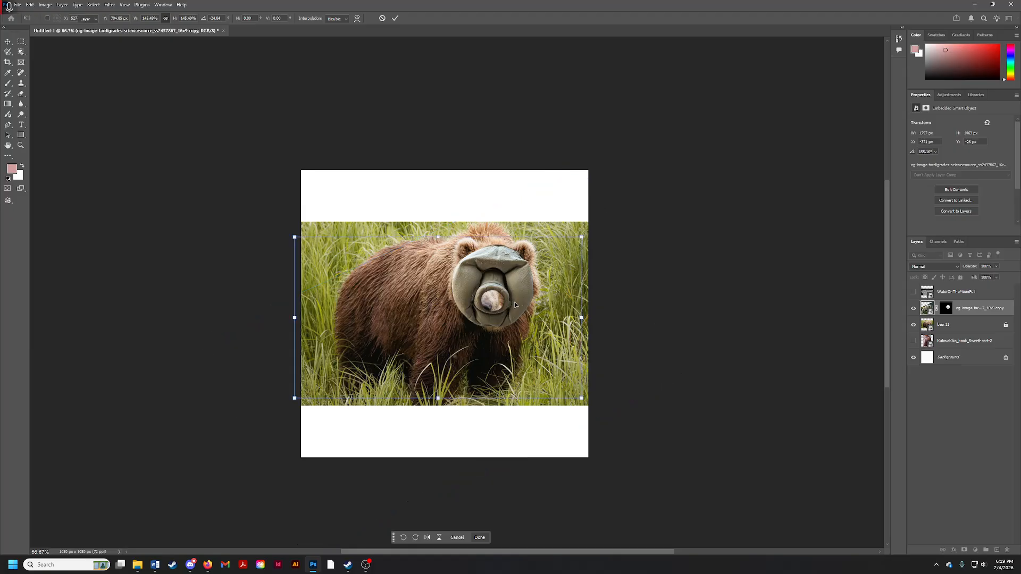
Step: Examine up close how well the tardigrade face covers the bear's head
click(734, 315)
key(z)
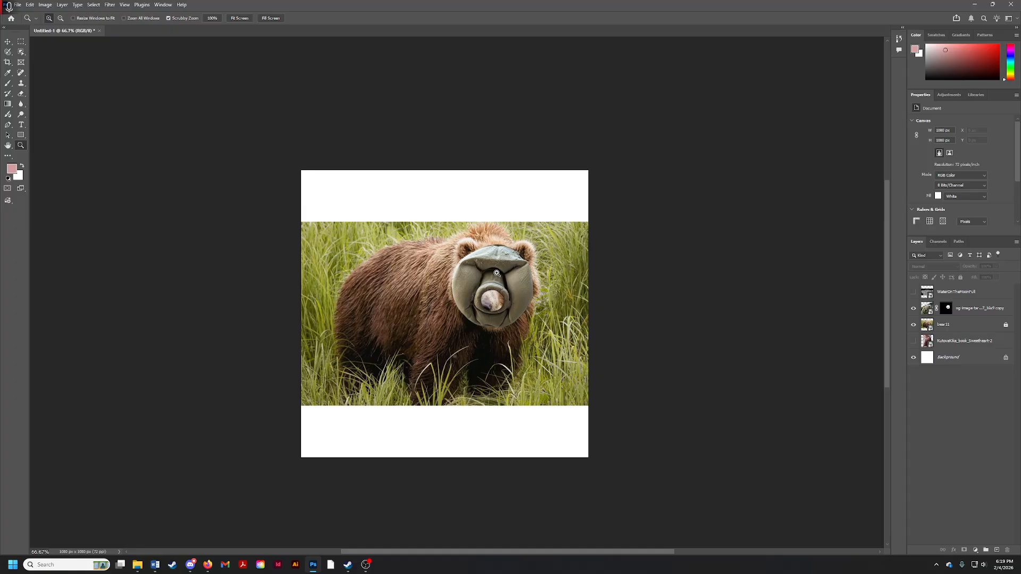
drag(490, 287, 527, 287)
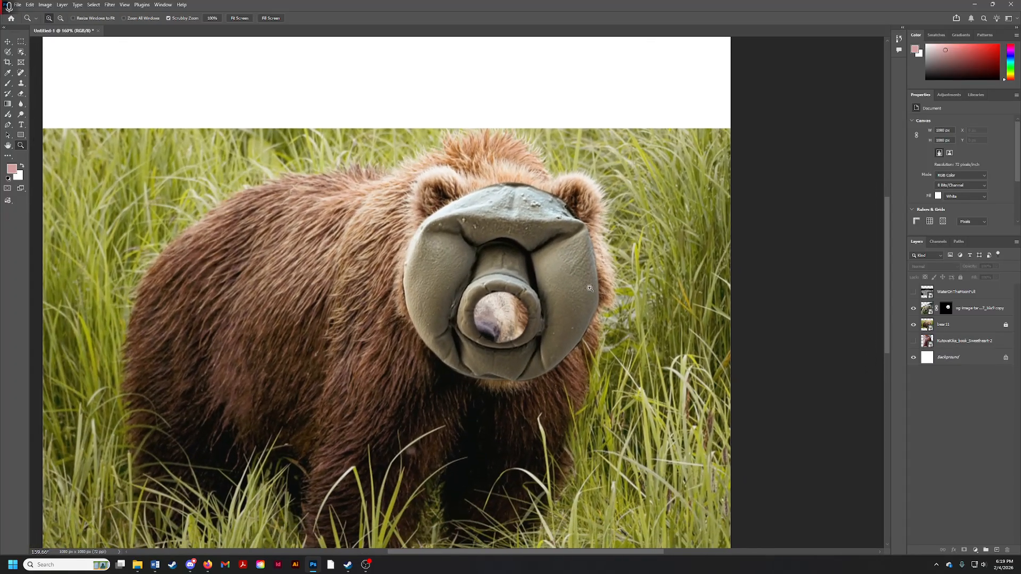
key(v)
click(591, 292)
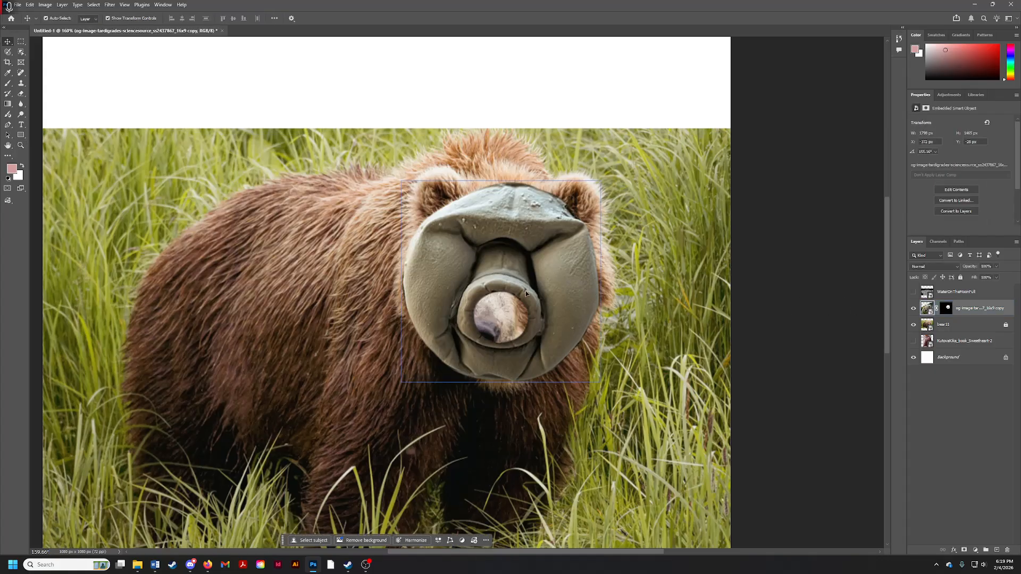
key(z)
alt+click(546, 290)
alt+click(546, 289)
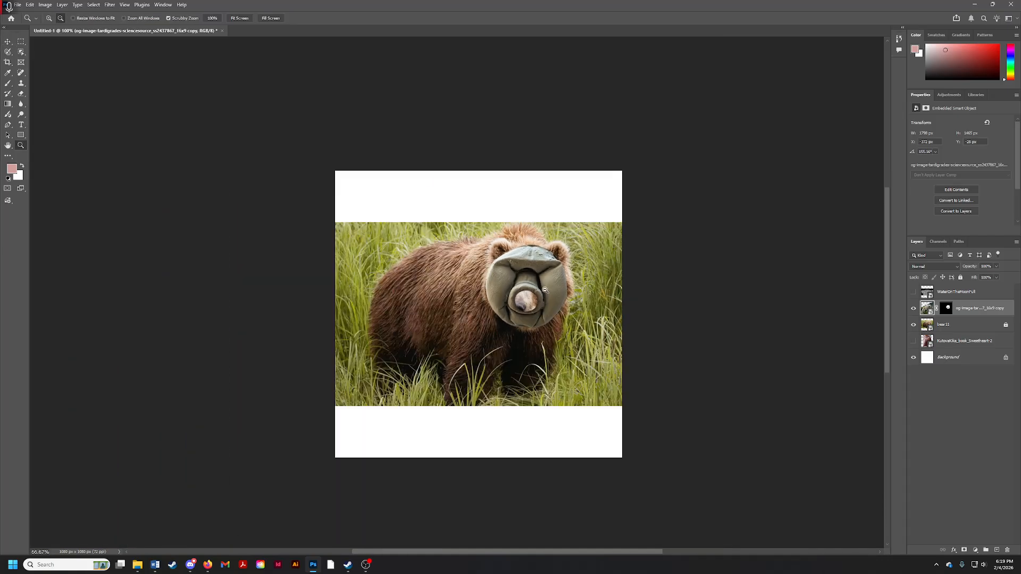
alt+click(546, 290)
click(551, 286)
key(ctrl+t)
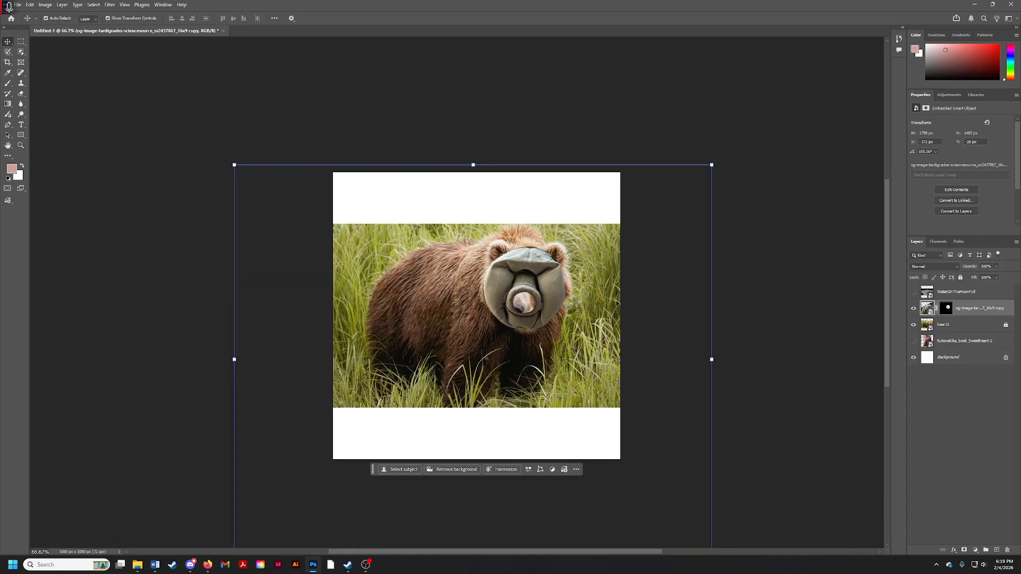
drag(711, 359, 727, 360)
drag(549, 290, 540, 294)
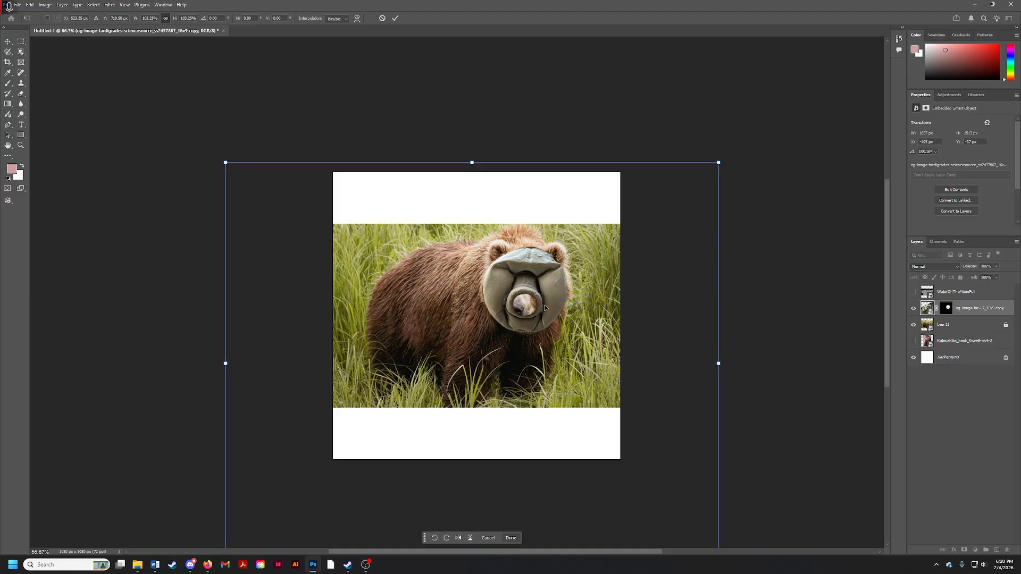
key(Return)
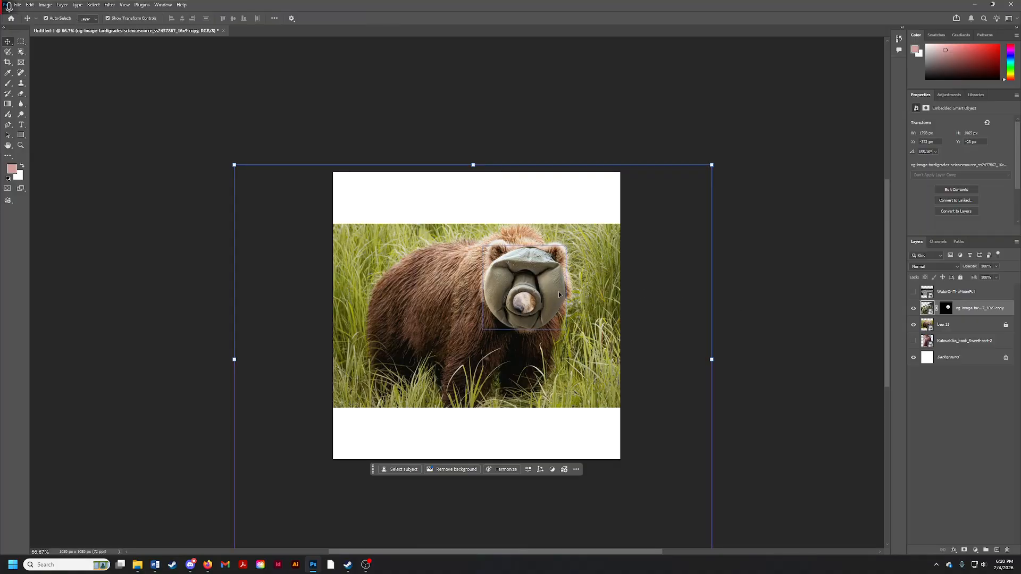
Step: Enlarge the tardigrade face slightly, align it with the bear's head and apply the transform
drag(712, 359, 726, 359)
mouse_move(560, 290)
mouse_down()
mouse_move(549, 289)
mouse_move(579, 307)
mouse_move(570, 305)
mouse_up()
key(Return)
Step: Select the layer mask of the tardigrade face layer for editing, with the bear's head in close view
key(z)
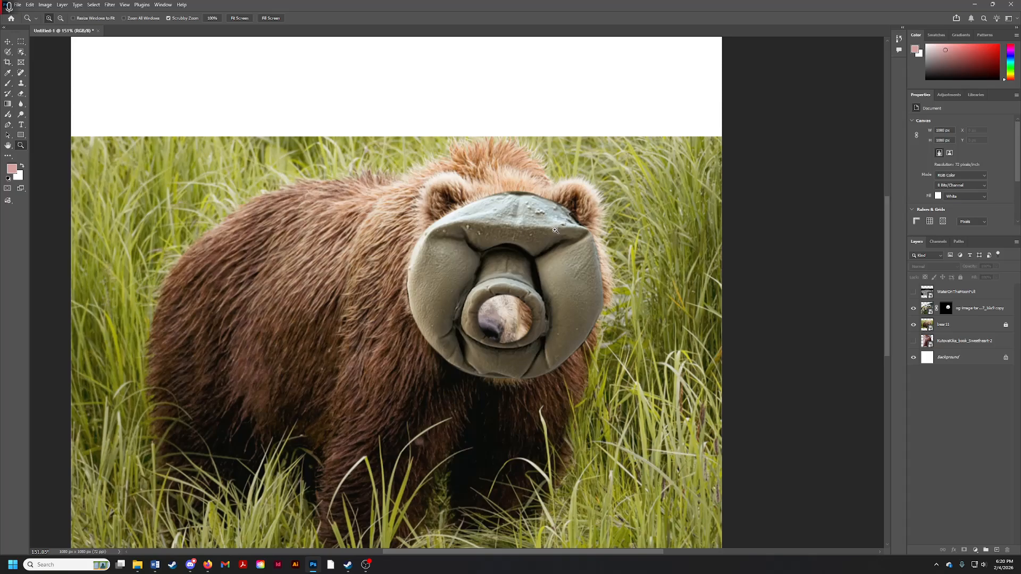
click(950, 312)
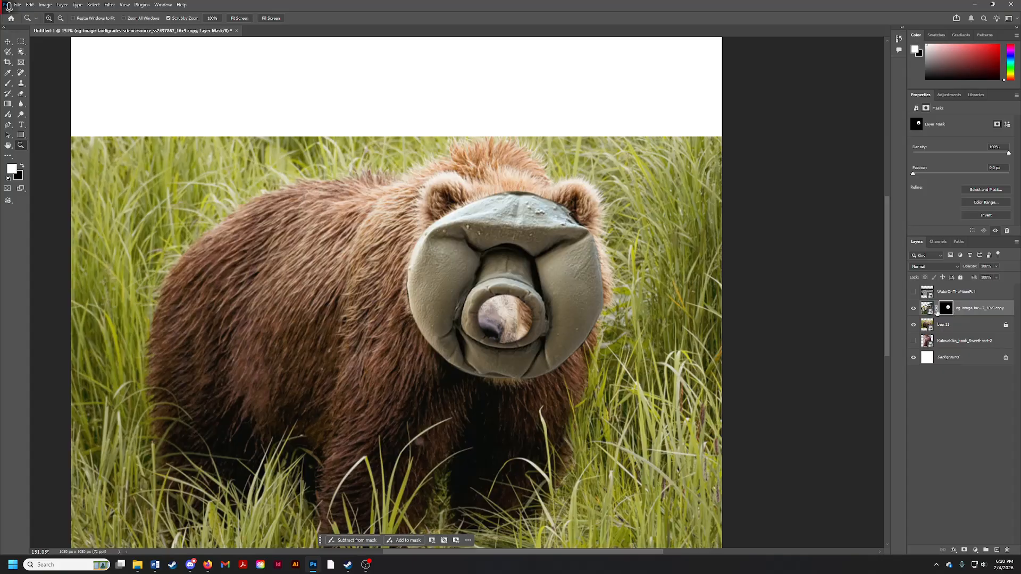
click(927, 309)
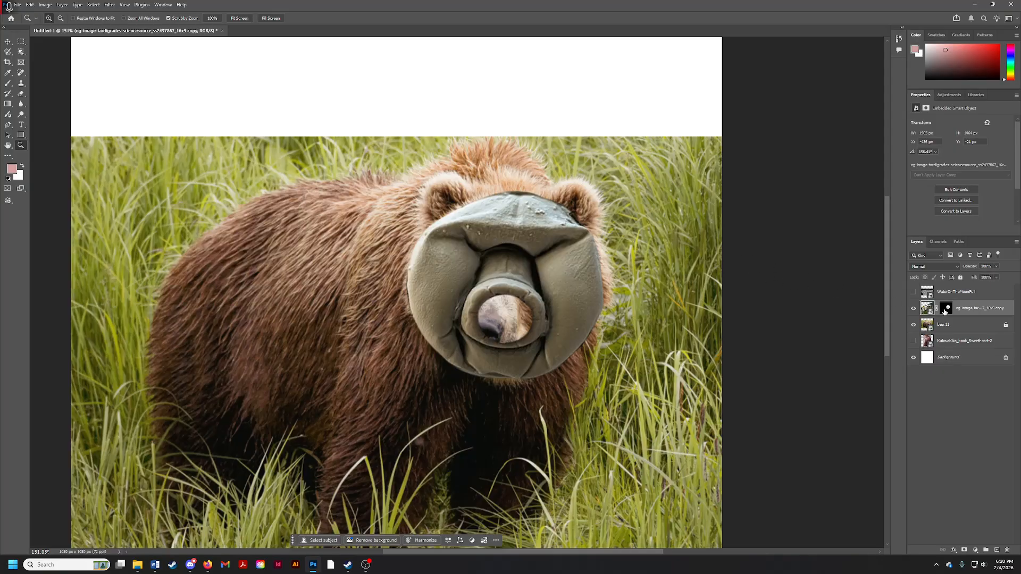
click(946, 308)
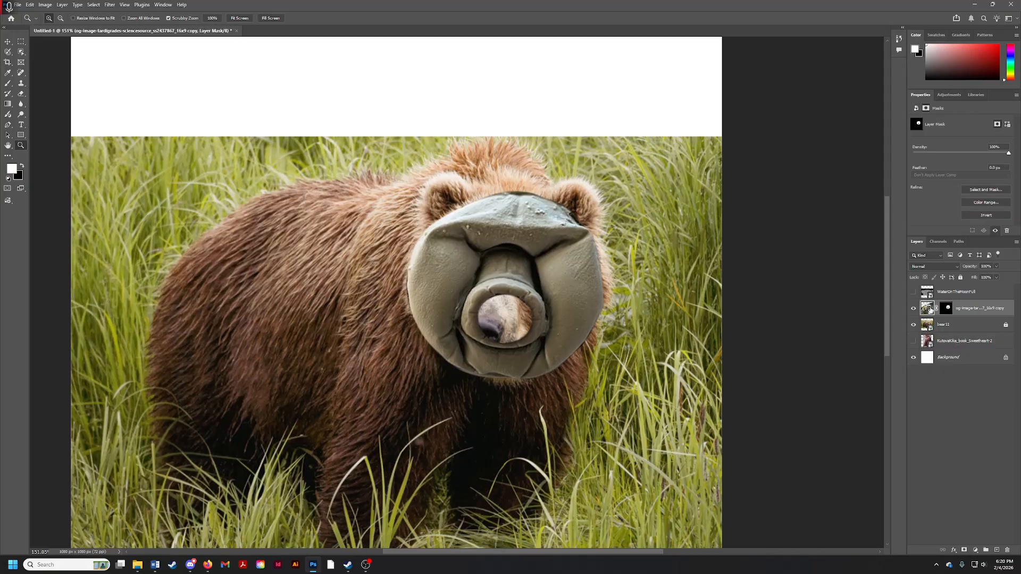
click(929, 310)
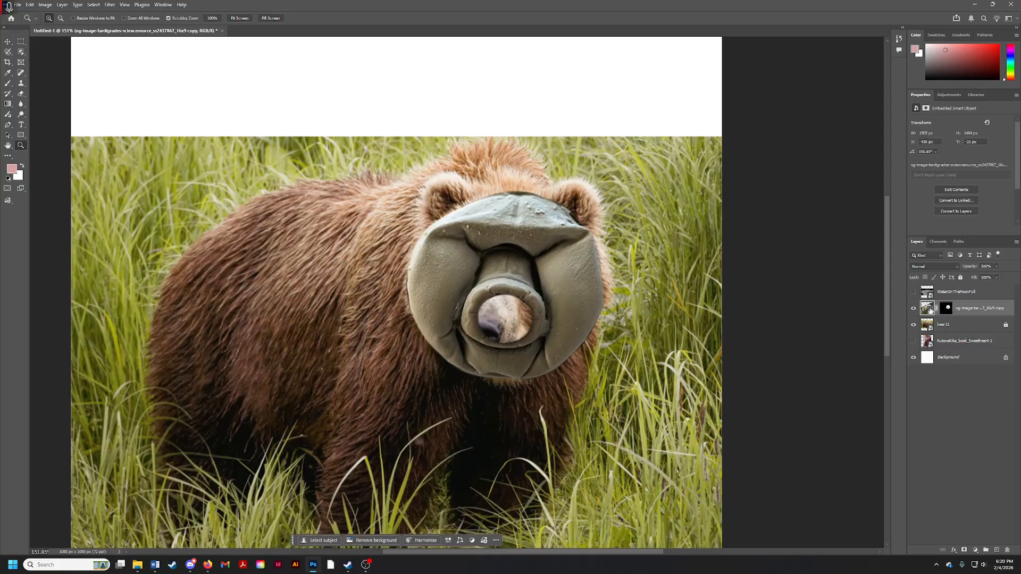
click(947, 311)
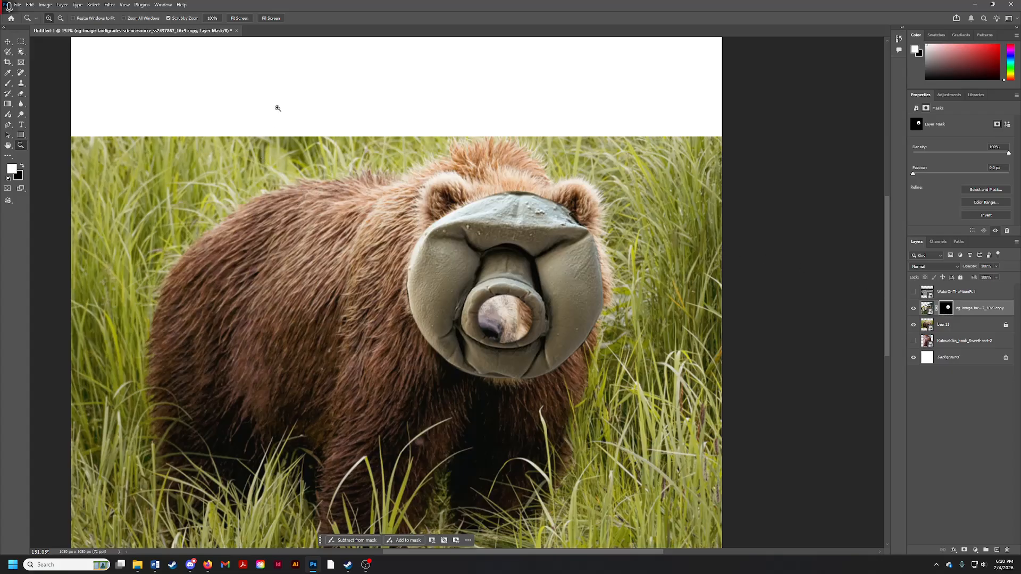
Step: Try brushing white on the mask above the tardigrade's forehead and over the bear's back, undoing each stroke
key(b)
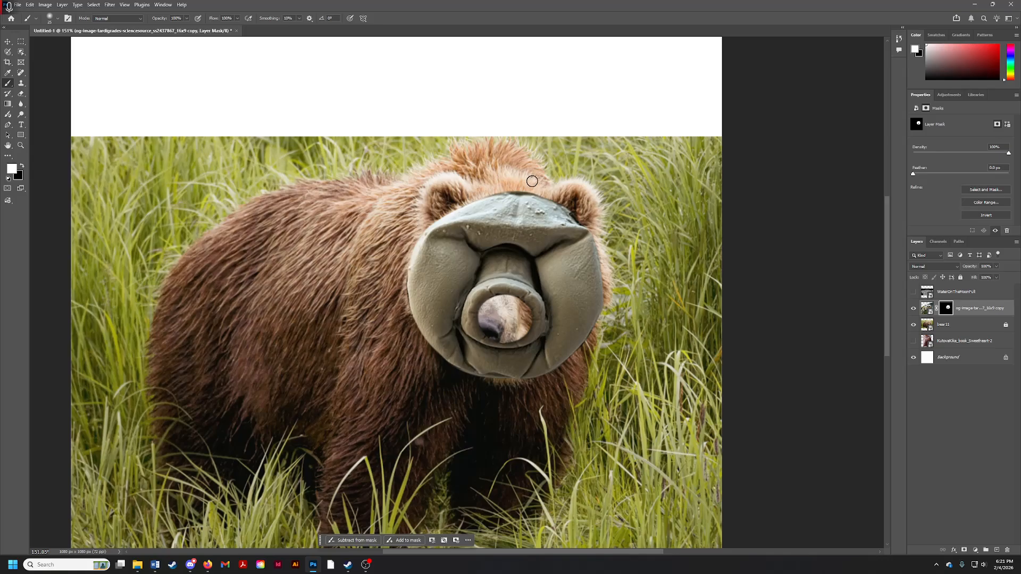
drag(522, 177, 514, 212)
key(ctrl+z)
mouse_move(349, 250)
mouse_down()
mouse_move(358, 236)
mouse_move(372, 252)
mouse_move(335, 223)
mouse_move(372, 212)
mouse_move(372, 202)
mouse_move(346, 191)
mouse_move(401, 170)
mouse_move(377, 198)
mouse_up()
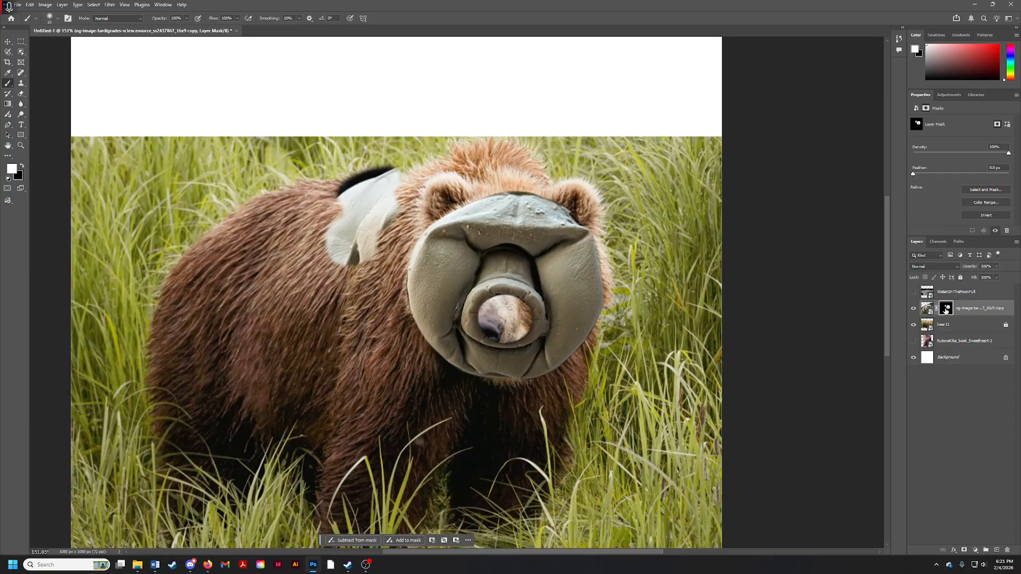
key(ctrl+z)
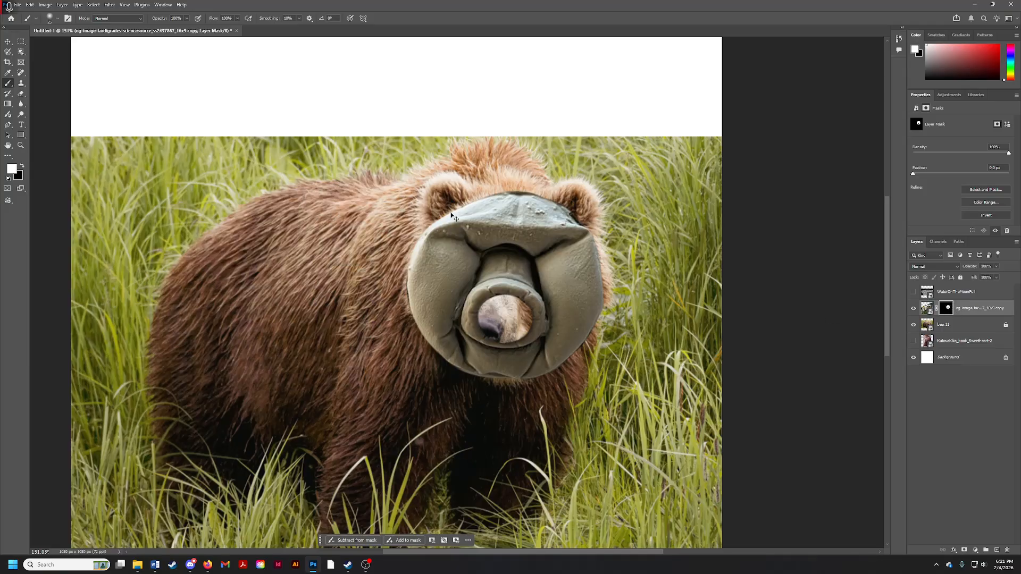
Step: Make black the foreground colour, try hiding the tardigrade face's upper edge on the mask and undo the stroke
click(22, 167)
click(22, 167)
click(22, 166)
click(23, 166)
click(22, 166)
mouse_move(446, 210)
mouse_down()
mouse_move(518, 191)
mouse_move(570, 210)
mouse_move(541, 207)
mouse_move(624, 221)
mouse_up()
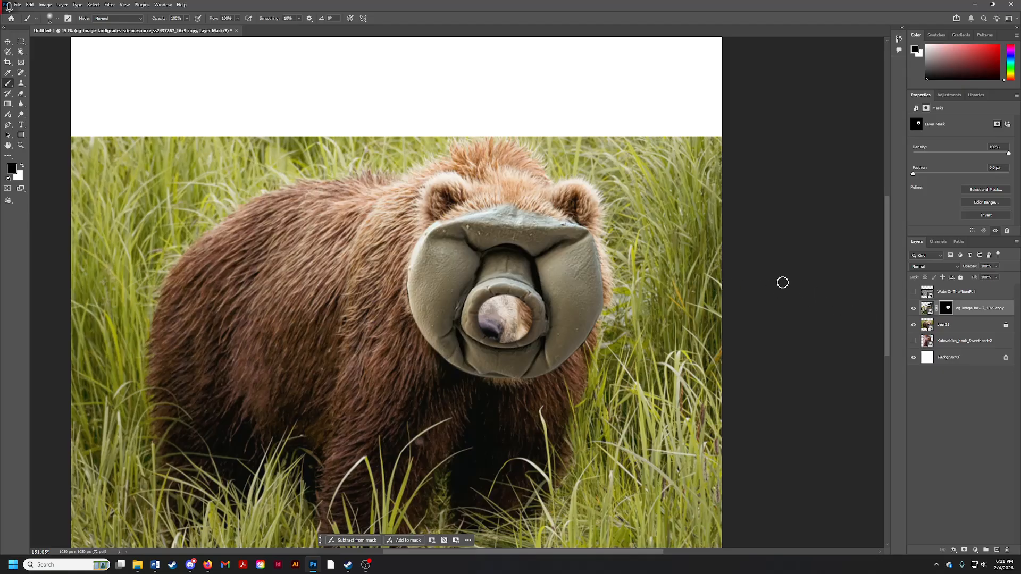
key(ctrl+z)
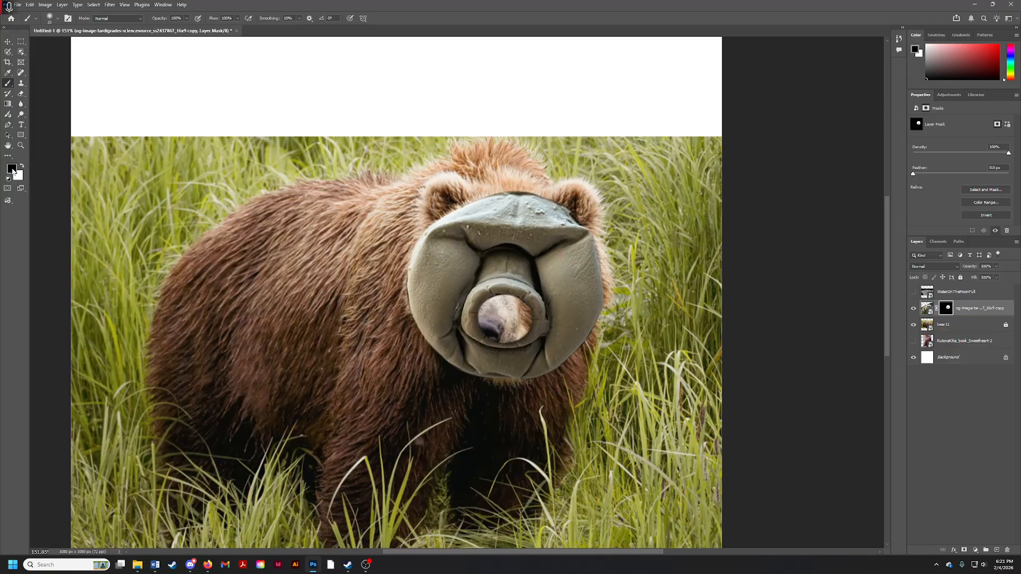
Step: Inspect the colour values of the foreground and background swatches, leaving both unchanged
click(11, 169)
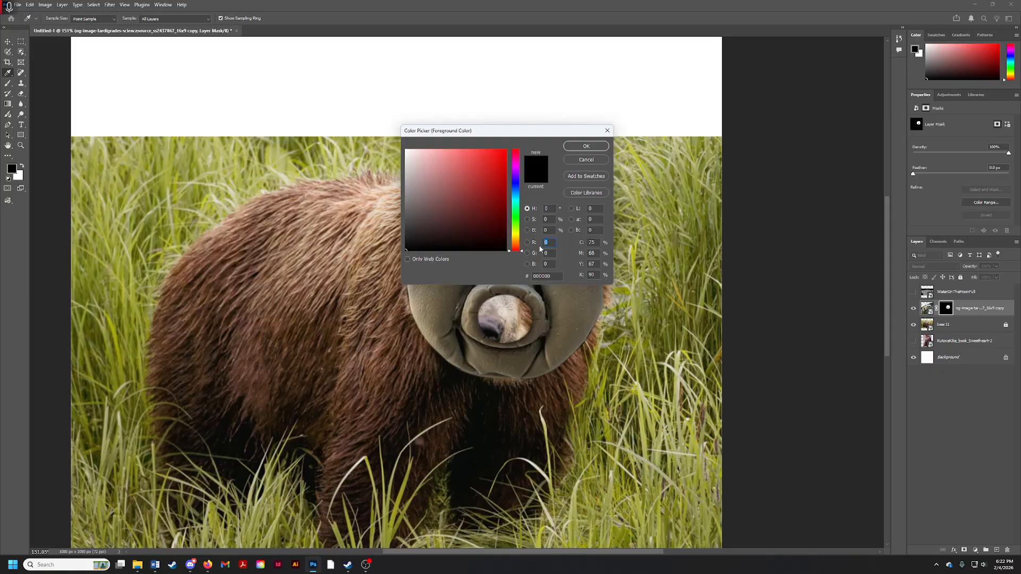
click(586, 146)
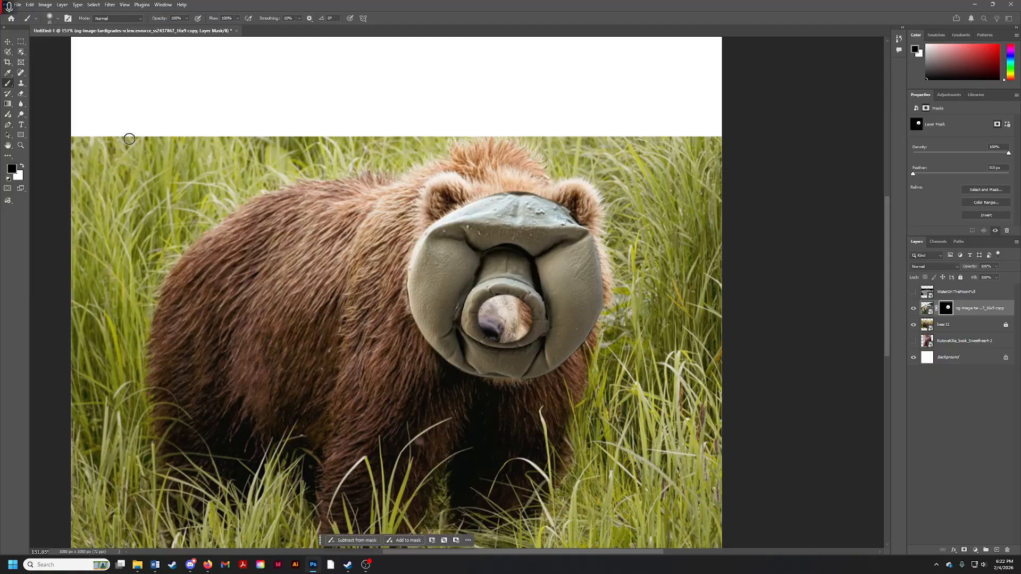
click(20, 177)
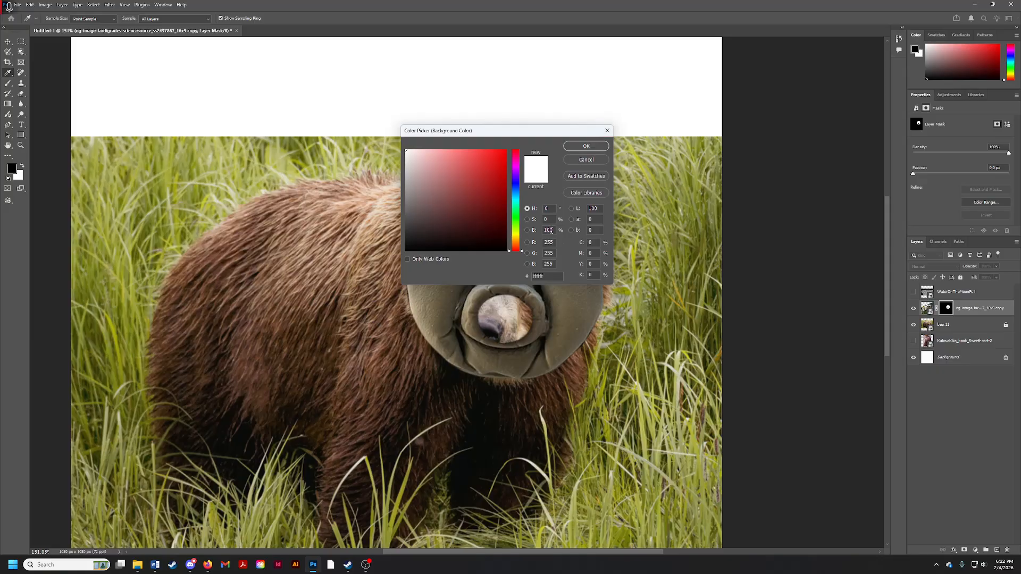
click(607, 130)
key(b)
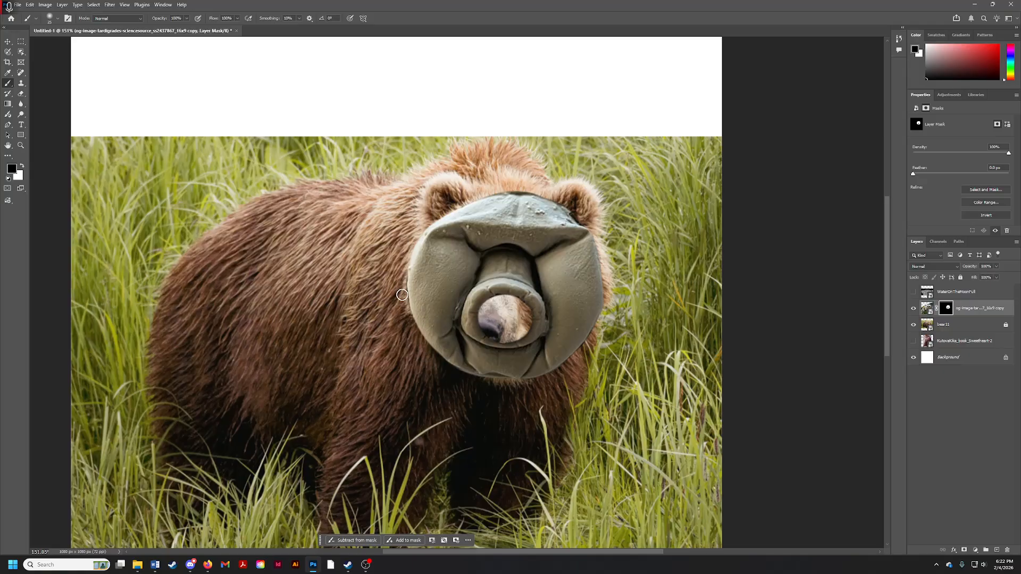
Step: Try a hard brush at 100% hardness with two dabs on the tardigrade's forehead and undo both
key(z)
drag(512, 194, 523, 191)
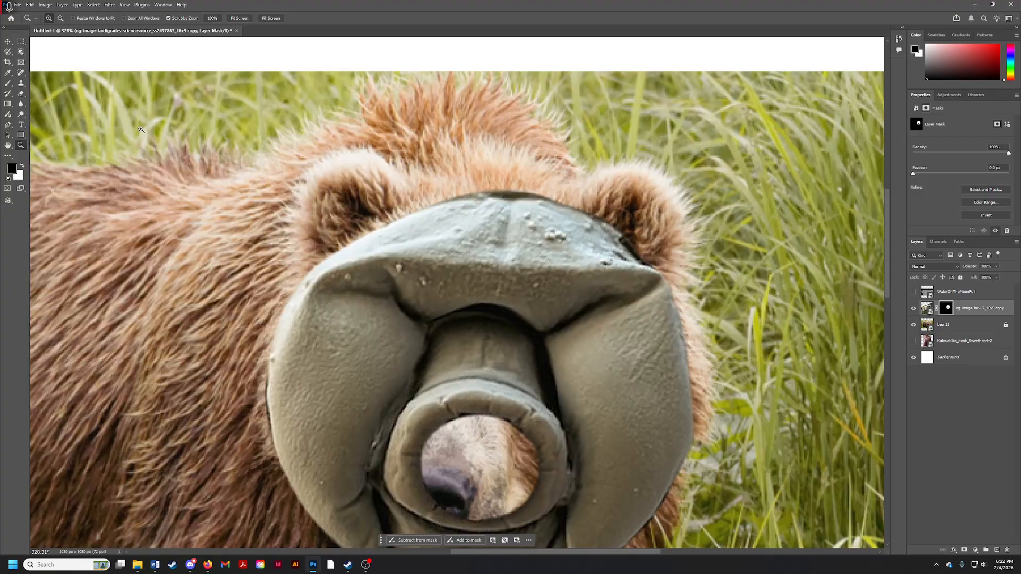
key(b)
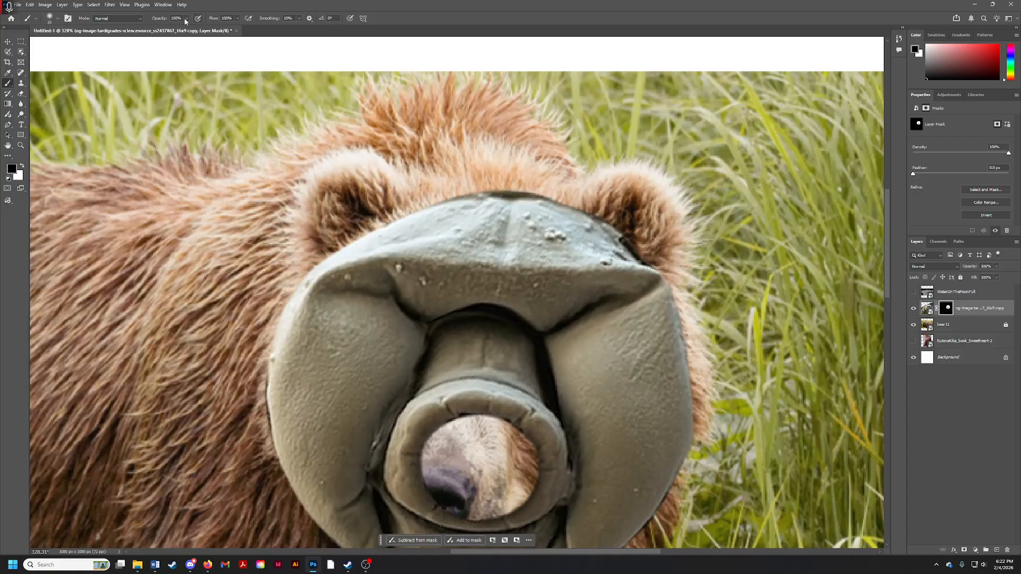
click(58, 19)
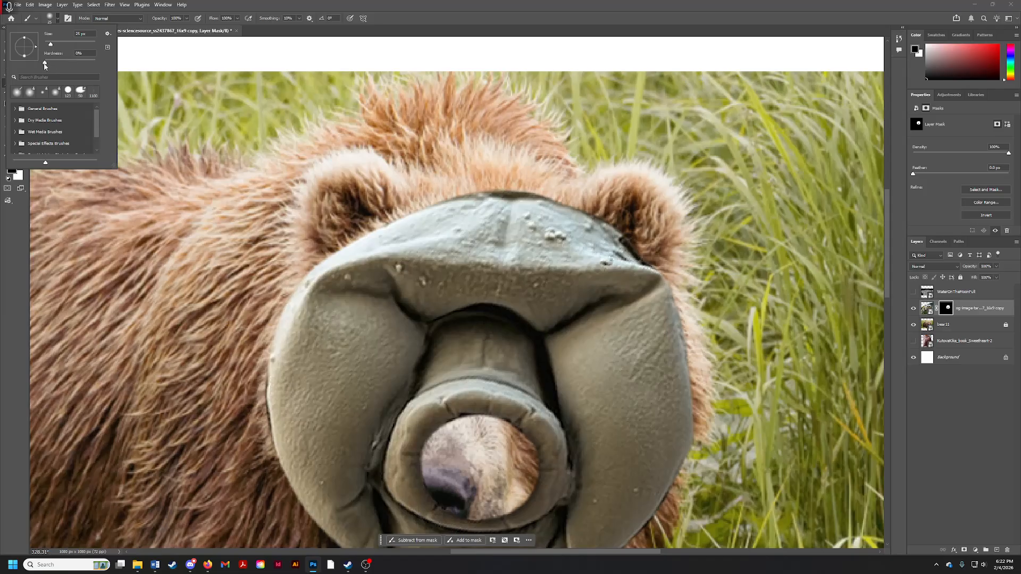
drag(46, 66, 52, 67)
drag(57, 63, 95, 63)
click(510, 193)
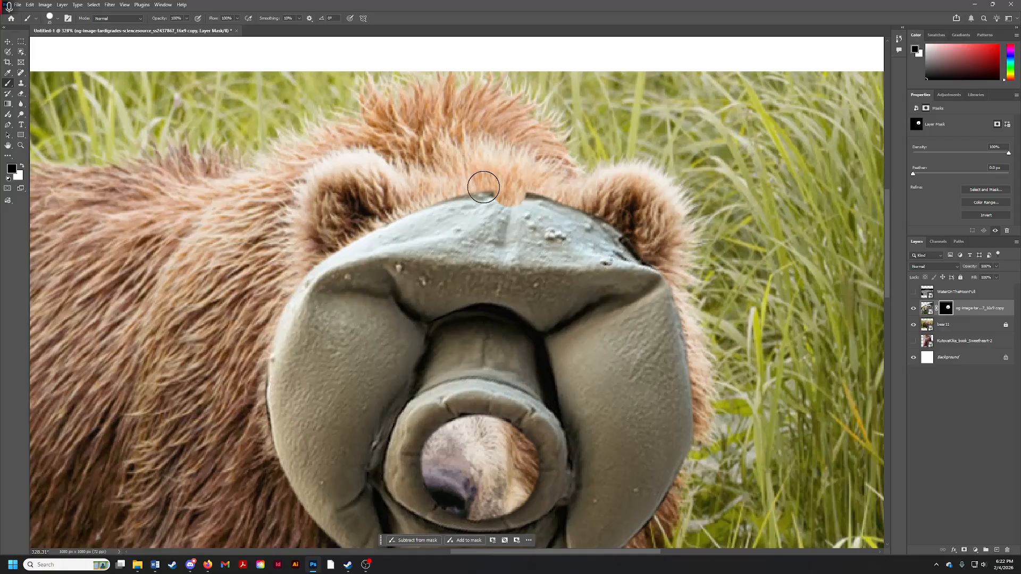
click(505, 231)
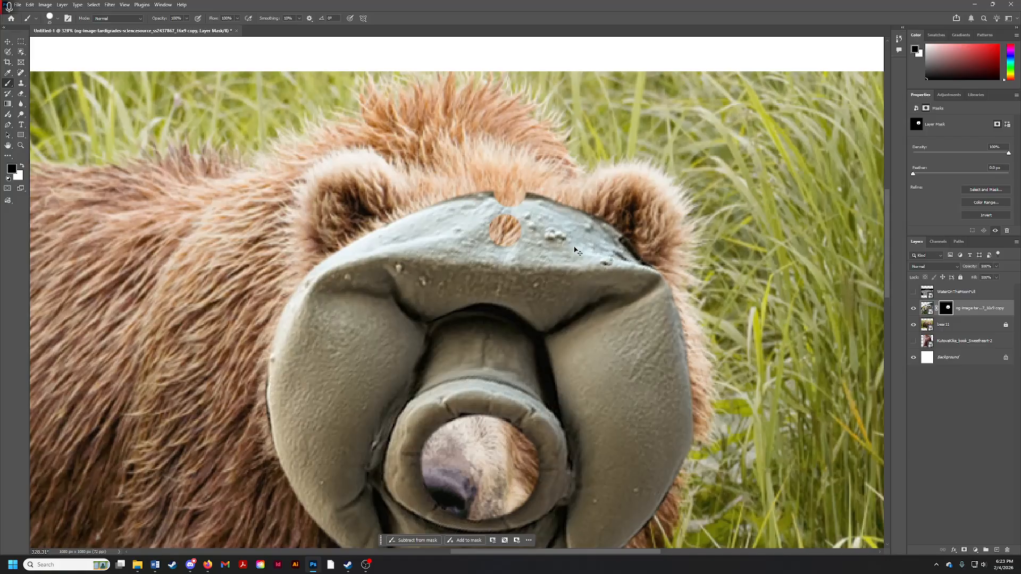
key(ctrl+z)
key(ctrl+z)
Step: Set the brush hardness back to 0%, test one soft dab on the tardigrade's forehead and undo it
click(57, 19)
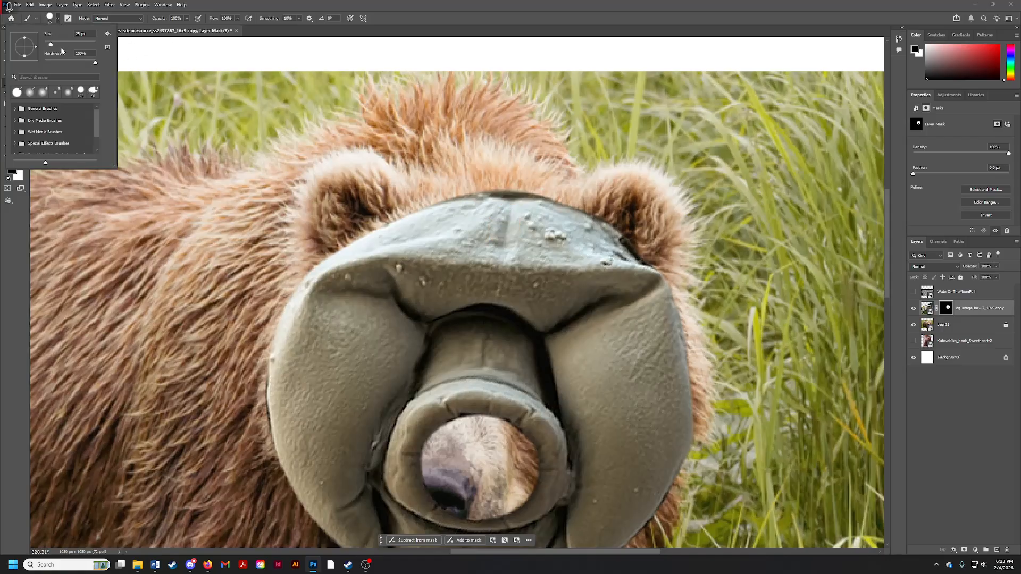
click(425, 191)
click(511, 229)
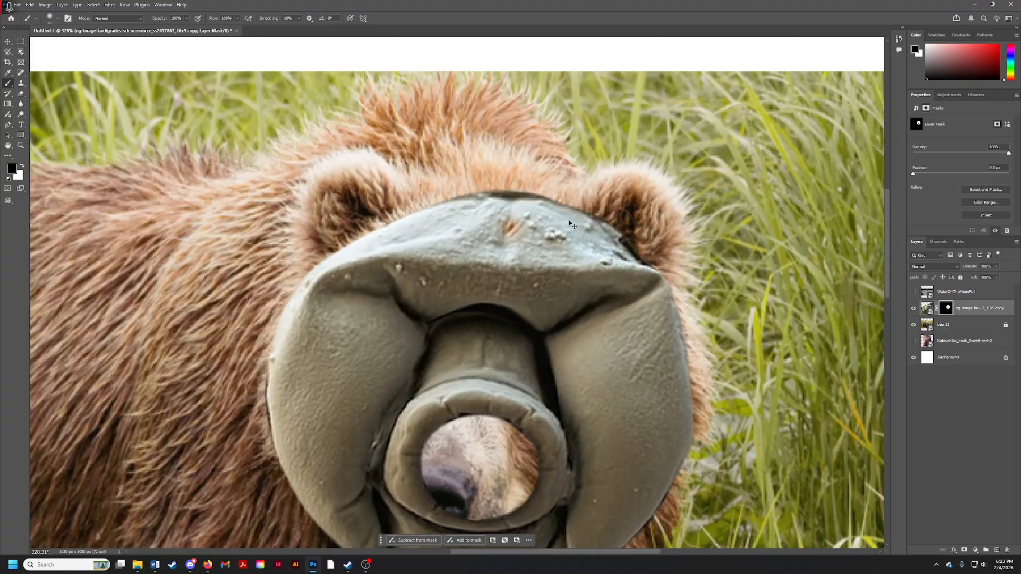
key(ctrl+z)
Step: Adjust the soft mask brush to a much larger size, suited to blending the tardigrade's forehead edge
click(57, 20)
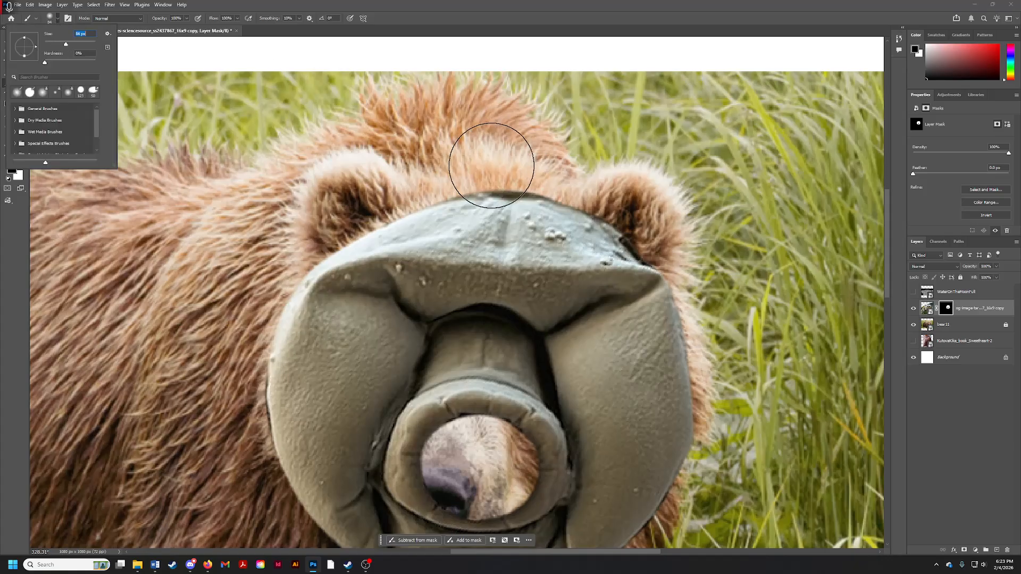
drag(58, 45, 58, 45)
click(58, 19)
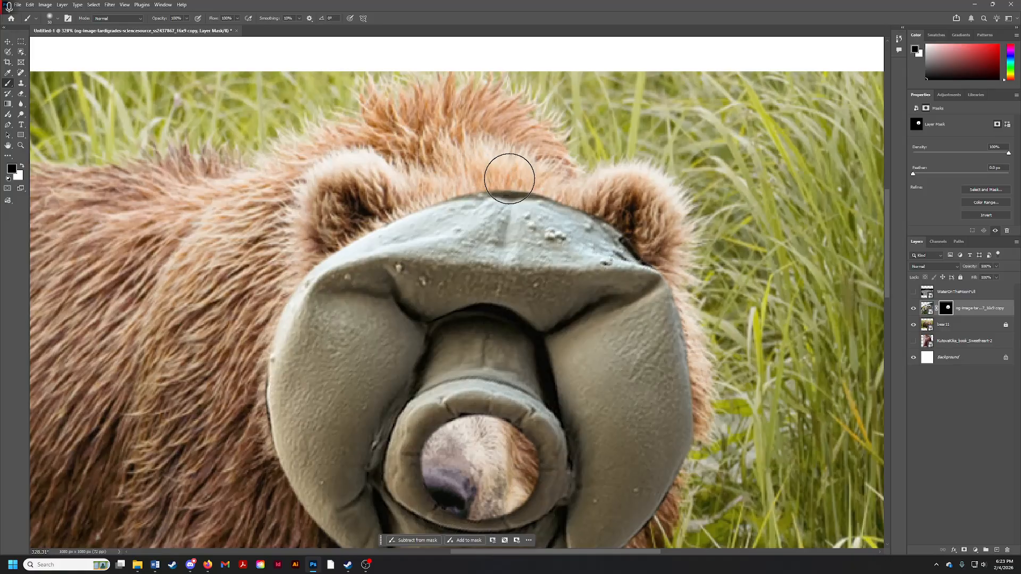
key(bracketleft)
key(bracketleft)
key(bracketleft)
key(bracketright)
key(bracketright)
key(bracketright)
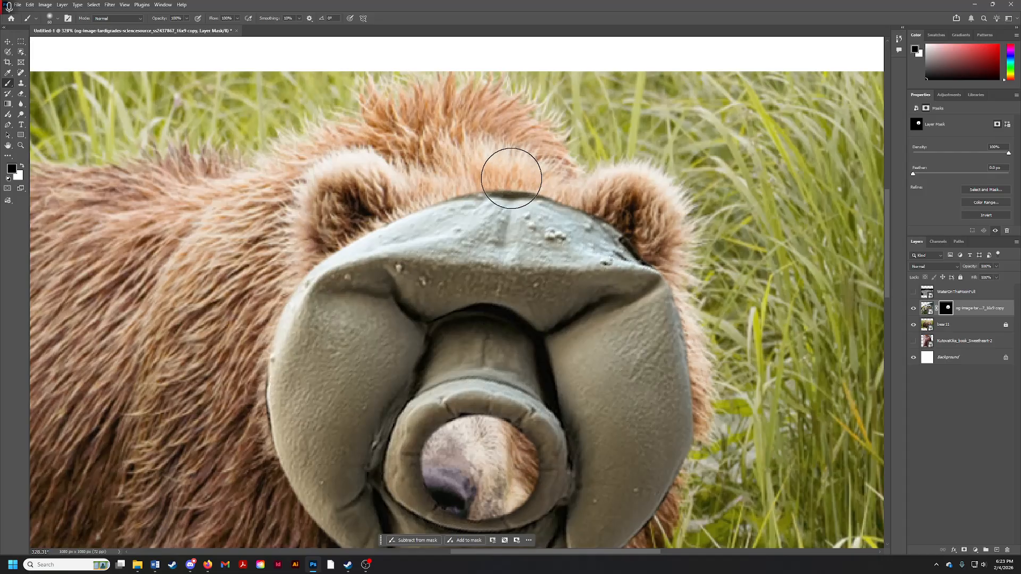
key(bracketright)
key(bracketright)
key(bracketright)
key(bracketright)
key(bracketright)
Step: Test and undo dabs at the forehead edge, and fade the tardigrade's upper edge into the bear's fur with black
click(511, 190)
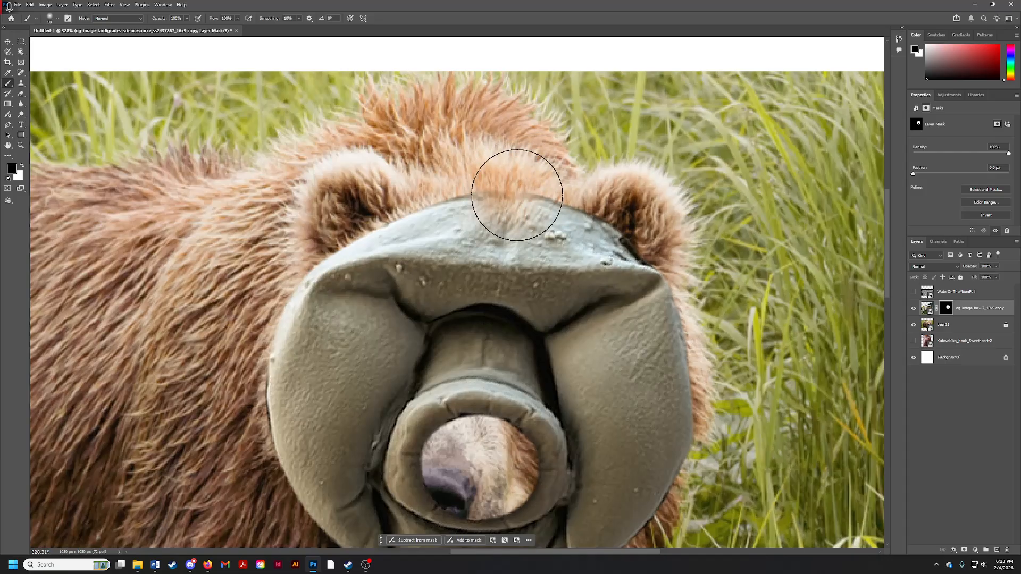
key(ctrl+z)
click(514, 183)
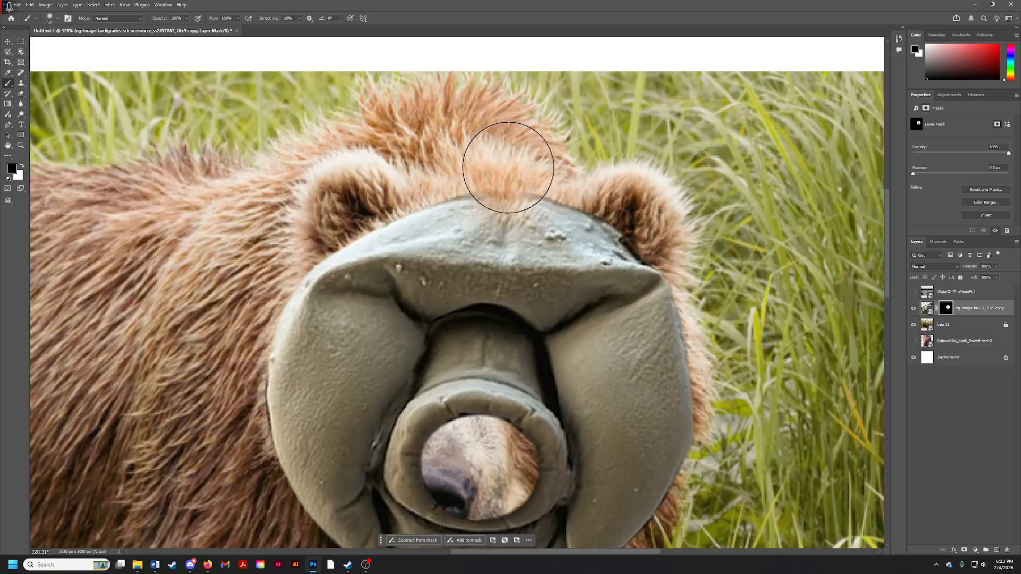
key(ctrl+z)
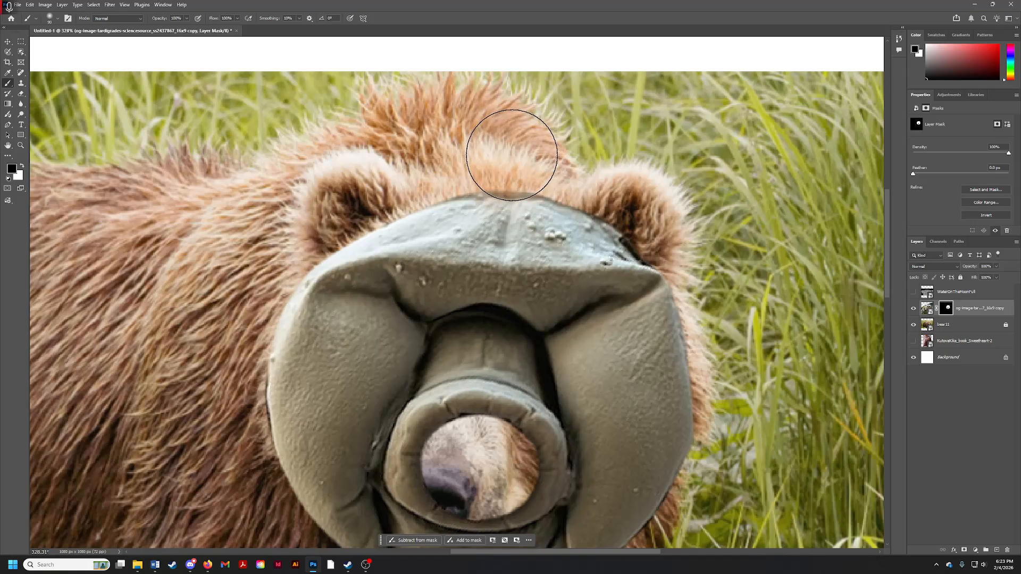
drag(512, 155, 578, 160)
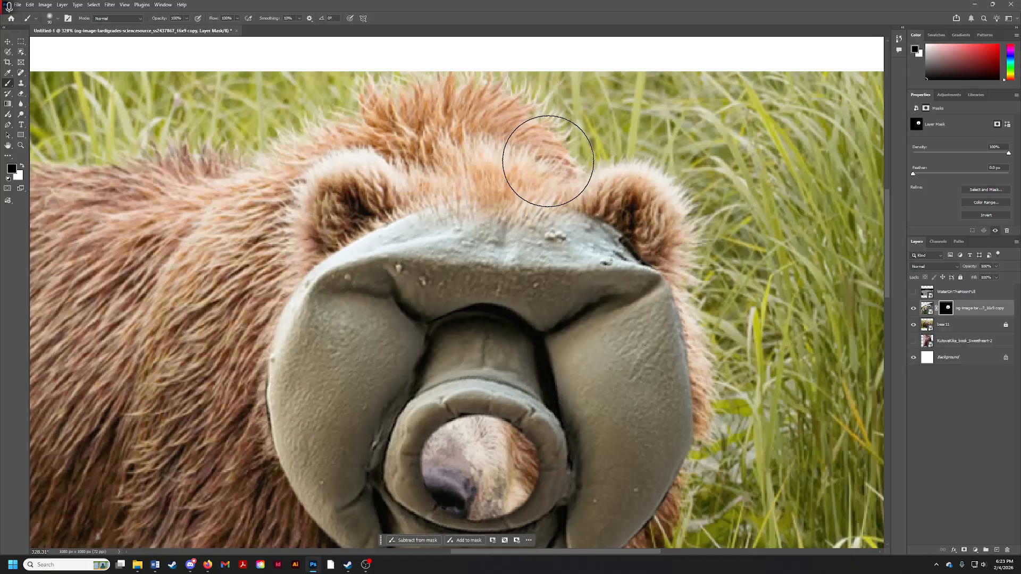
Step: Reduce the brush size and blend the tardigrade's forehead edge into the fur beside both ears
key(z)
mouse_move(551, 209)
mouse_down()
mouse_move(466, 182)
mouse_move(531, 212)
mouse_up()
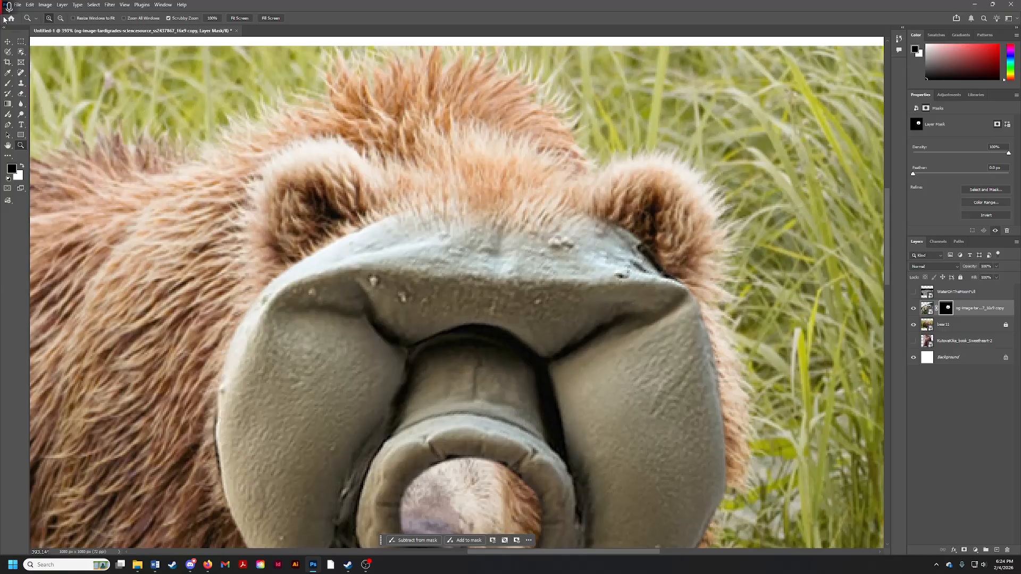
key(b)
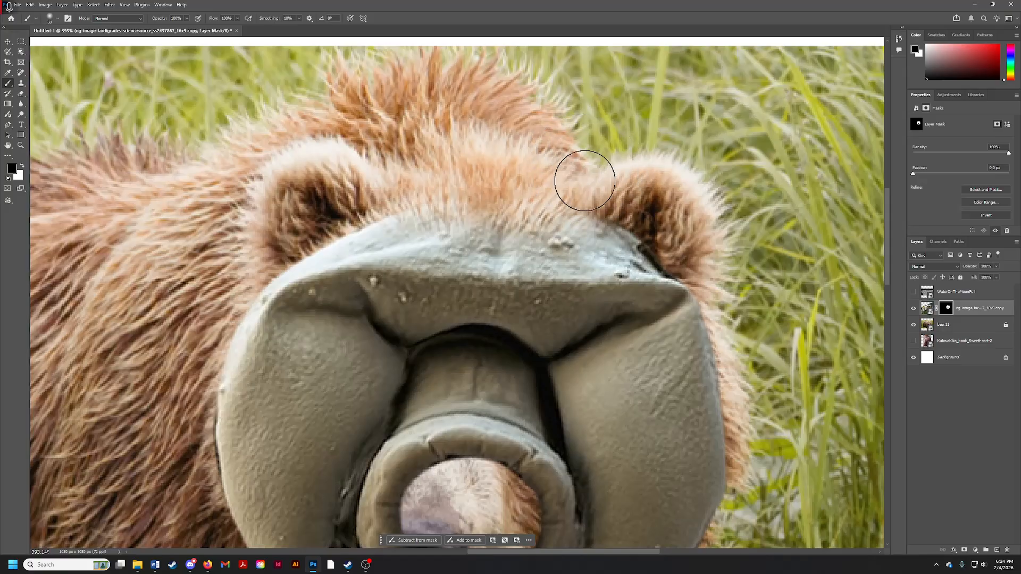
key(bracketleft)
key(bracketleft)
key(bracketleft)
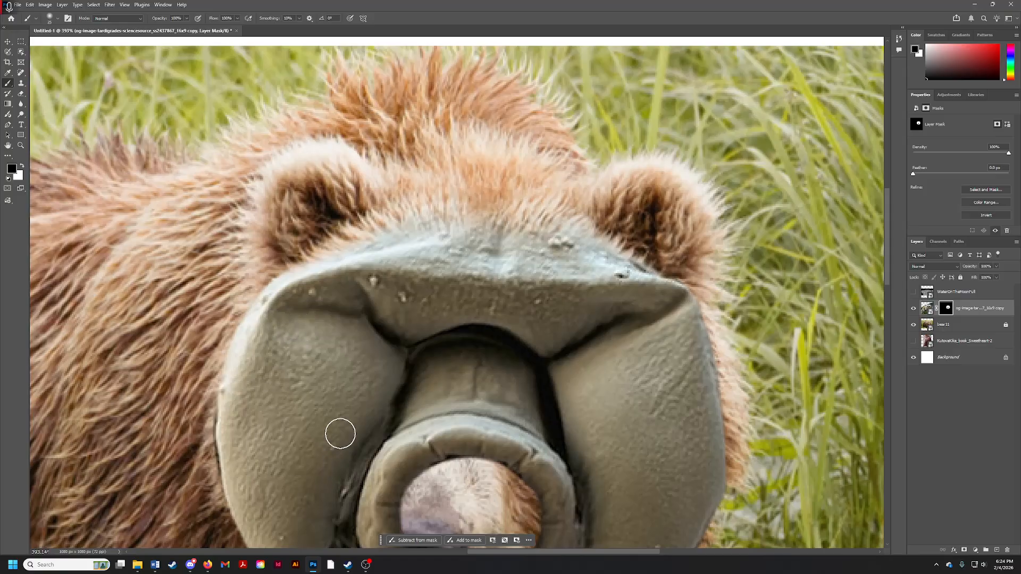
Step: Soften the tardigrade's left cheek edge into the bear's fur with black on the layer mask
scroll(723, 424, down, 5)
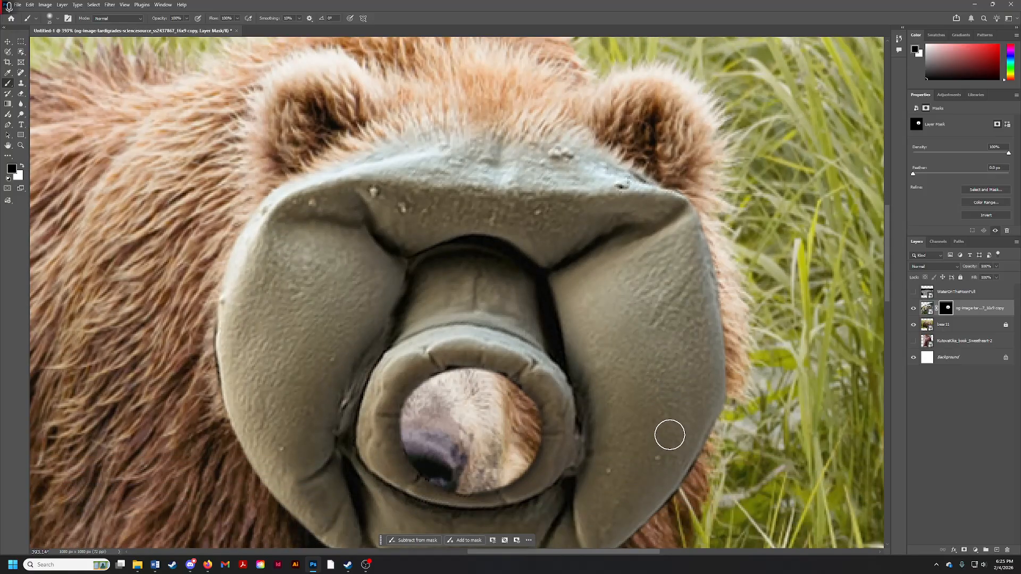
scroll(662, 144, up, 2)
mouse_move(200, 343)
mouse_down()
mouse_move(195, 403)
mouse_move(211, 422)
mouse_up()
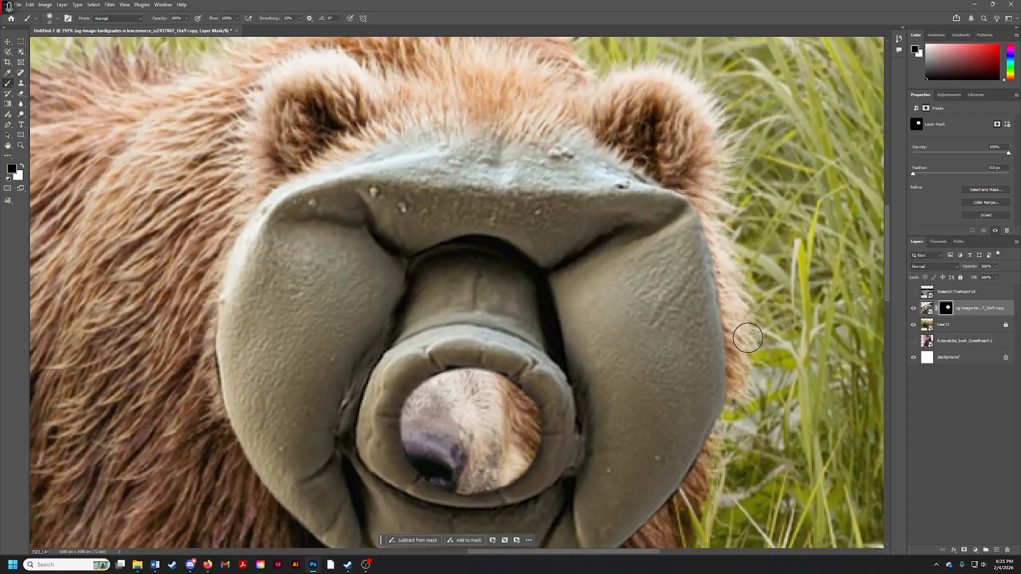
scroll(761, 371, down, 5)
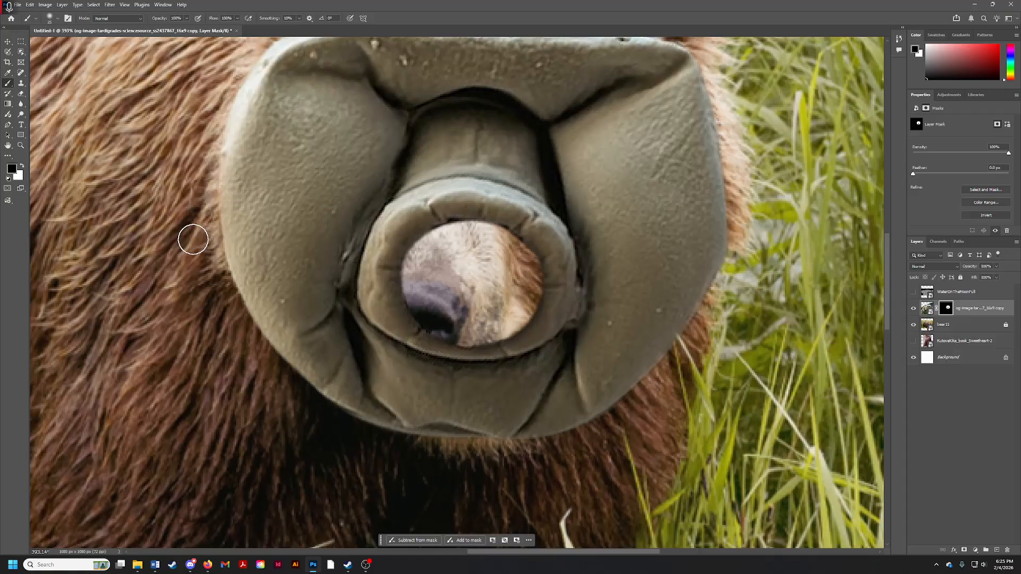
Step: Enlarge the soft mask brush to several times its diameter for blending the tardigrade's side edges
key(z)
drag(379, 327, 350, 316)
mouse_move(467, 230)
mouse_down()
mouse_move(447, 227)
mouse_move(482, 241)
mouse_up()
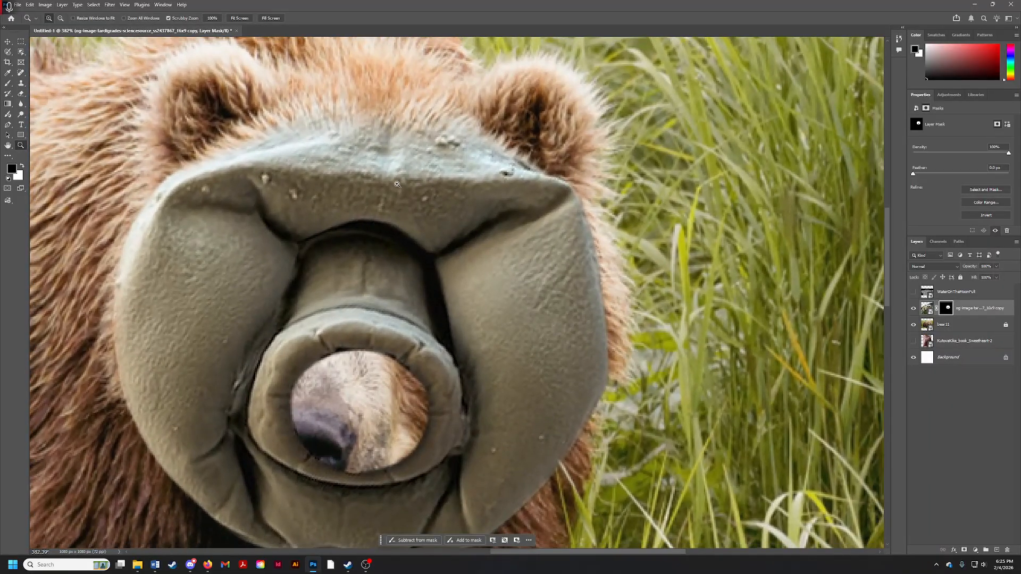
drag(314, 119, 376, 191)
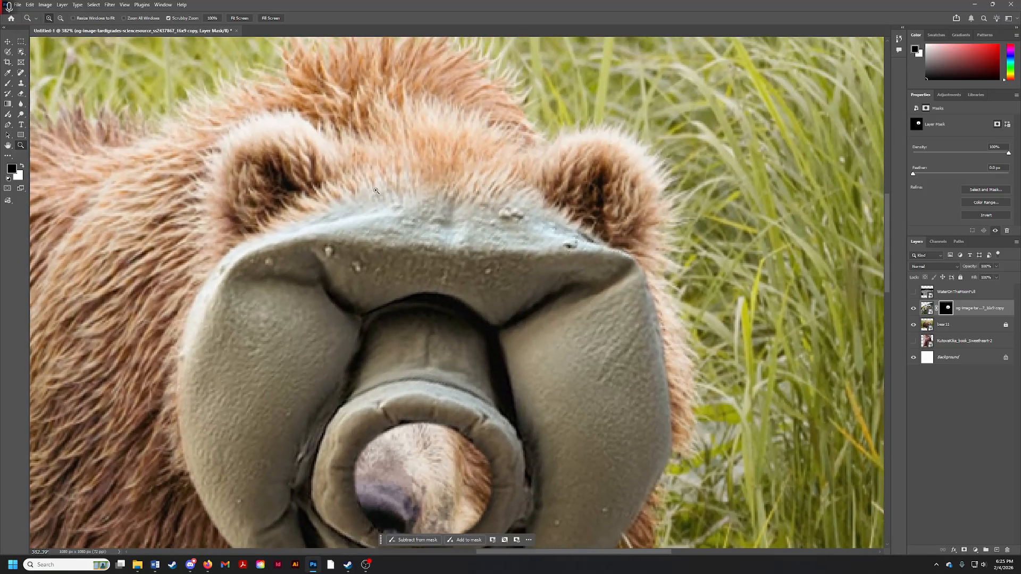
key(b)
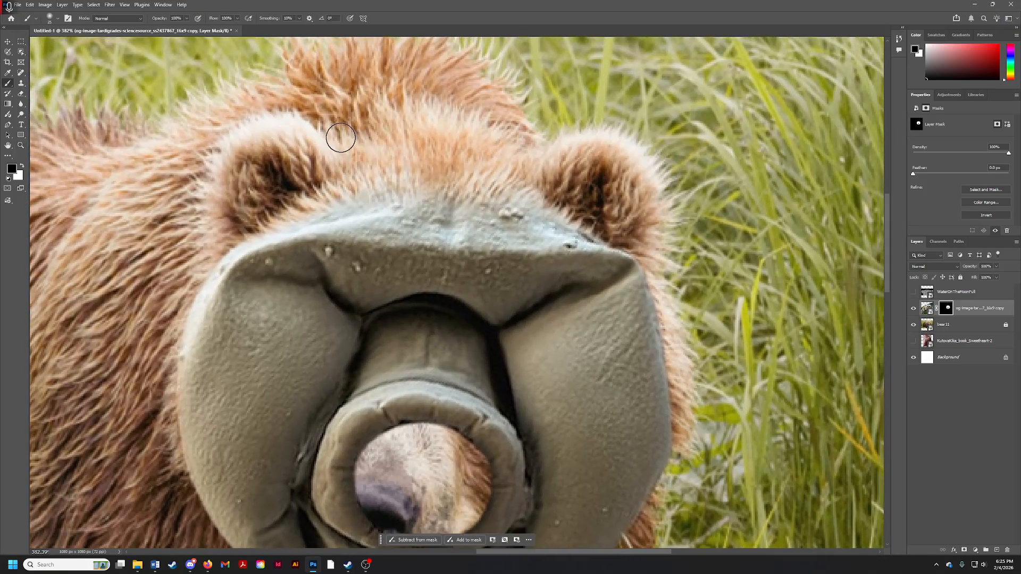
key(bracketright)
key(bracketright)
key(bracketright)
key(bracketright)
key(bracketright)
key(bracketright)
key(bracketright)
key(bracketright)
key(bracketright)
key(bracketright)
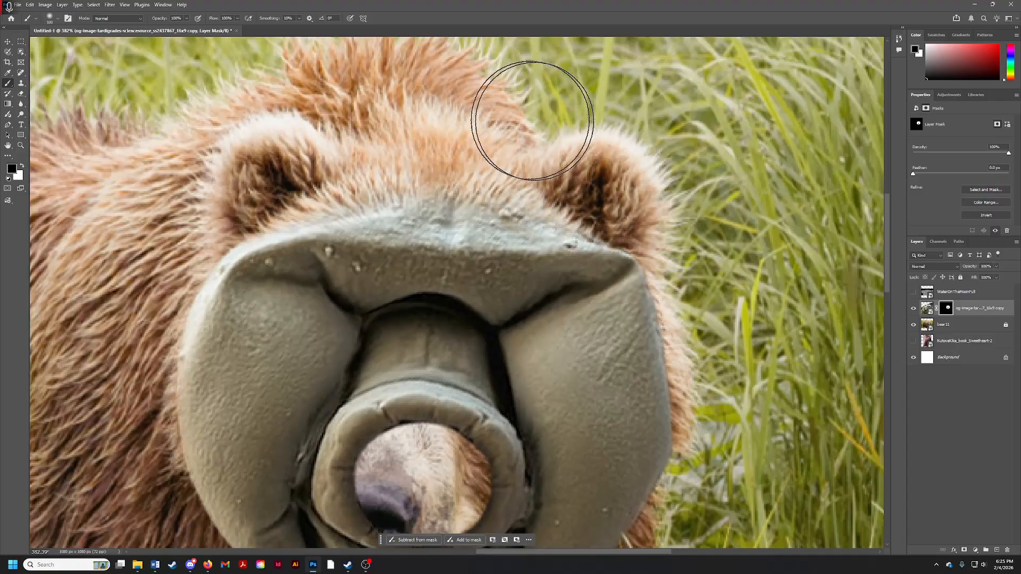
Step: Blend the tardigrade's right and left cheek edges into the bear's fur on the mask and review the whole head
drag(723, 317, 623, 243)
mouse_move(612, 294)
mouse_down()
mouse_move(648, 213)
mouse_move(657, 214)
mouse_up()
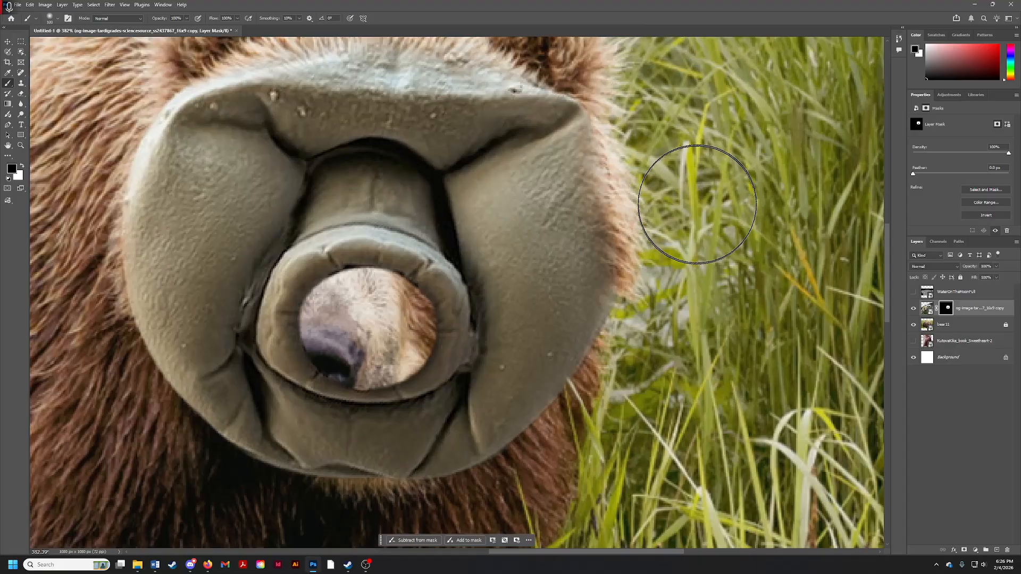
mouse_move(692, 174)
mouse_down()
mouse_move(692, 235)
mouse_move(663, 290)
mouse_up()
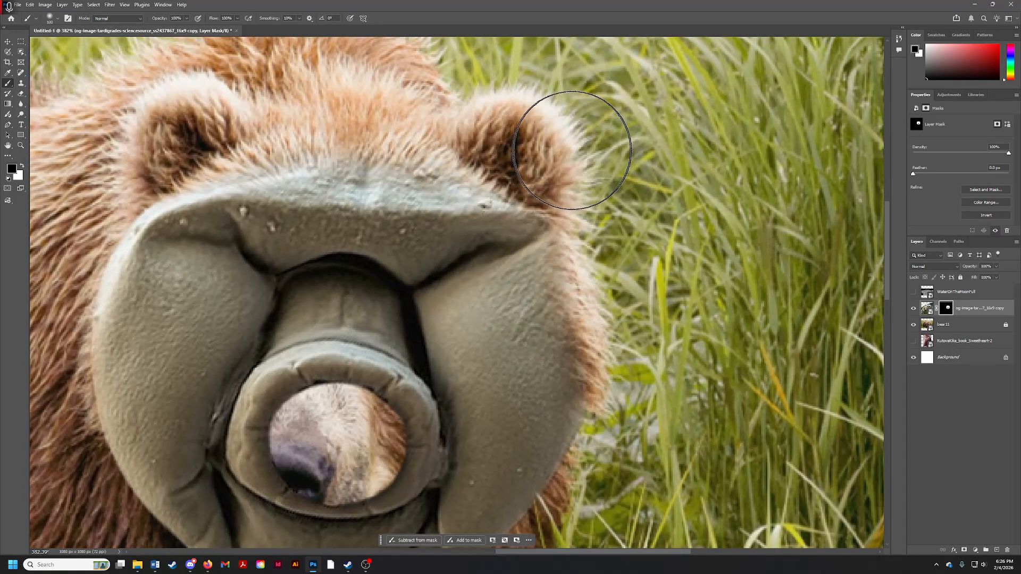
drag(510, 276, 701, 198)
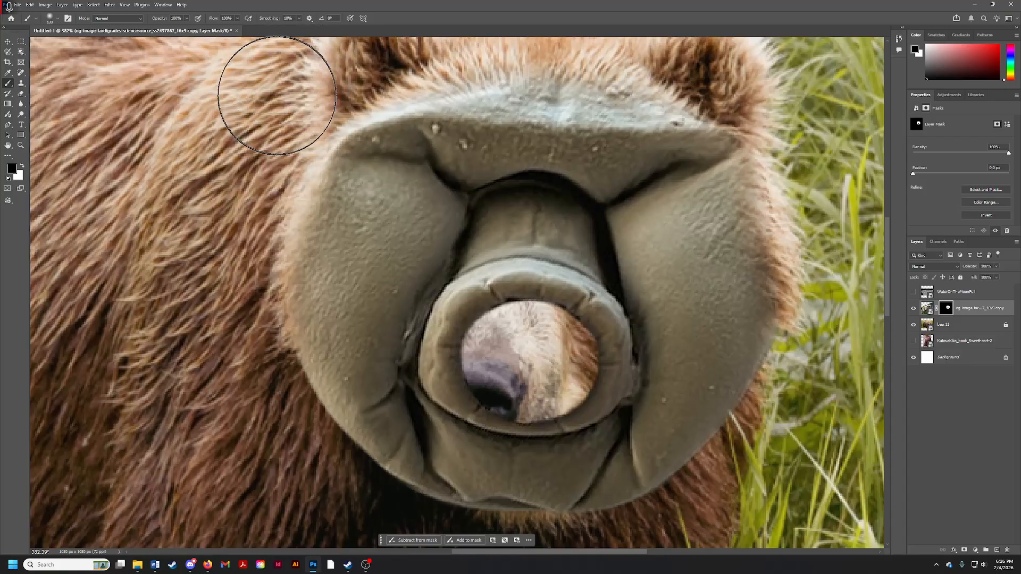
key(z)
mouse_move(446, 249)
mouse_down()
mouse_move(415, 245)
mouse_move(515, 230)
mouse_move(559, 250)
mouse_move(551, 311)
mouse_move(466, 320)
mouse_move(518, 292)
mouse_move(454, 257)
mouse_move(501, 180)
mouse_move(443, 188)
mouse_move(436, 200)
mouse_up()
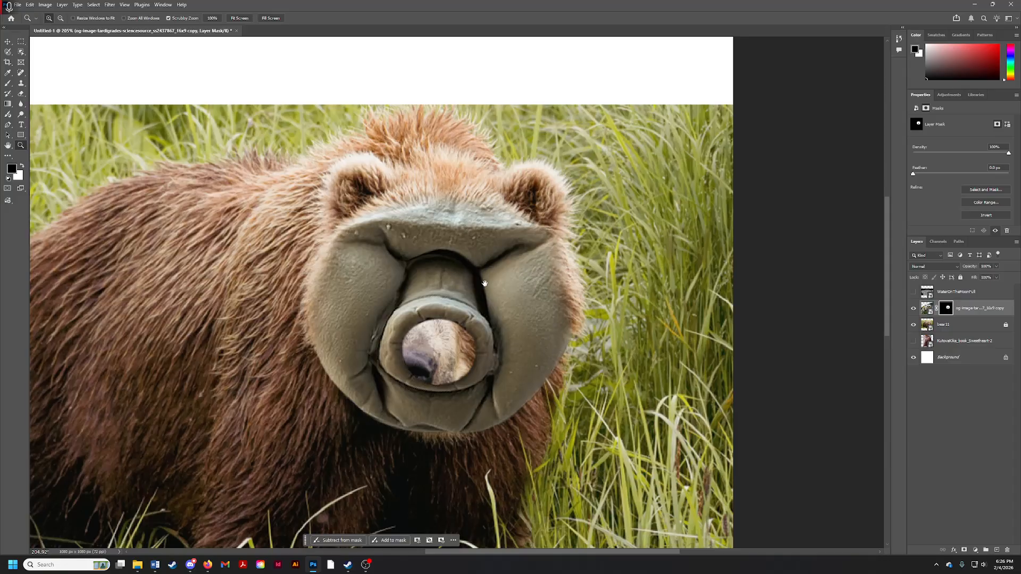
drag(484, 283, 463, 240)
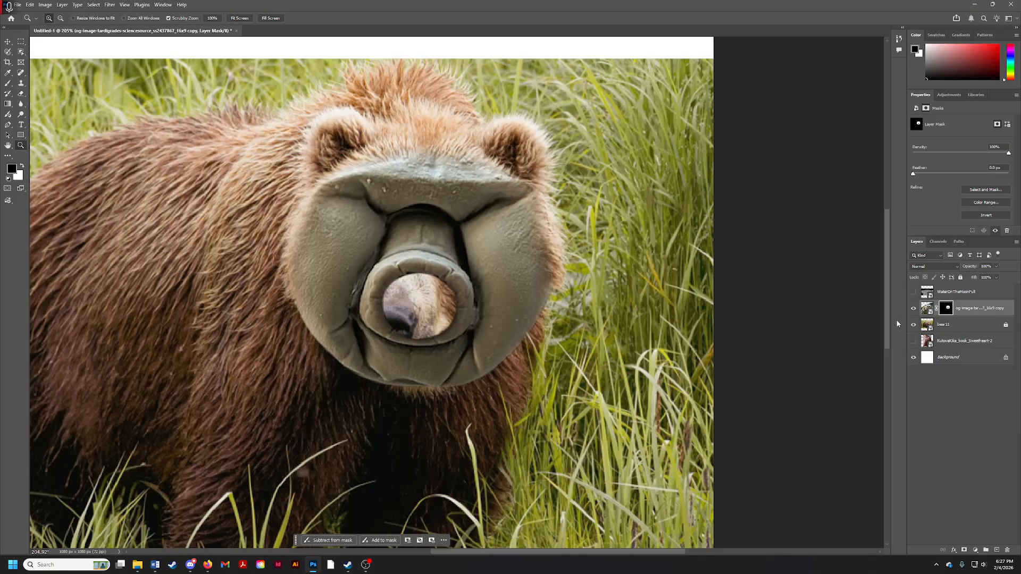
Step: Unlock the bear11 layer and duplicate it within the same document
click(952, 325)
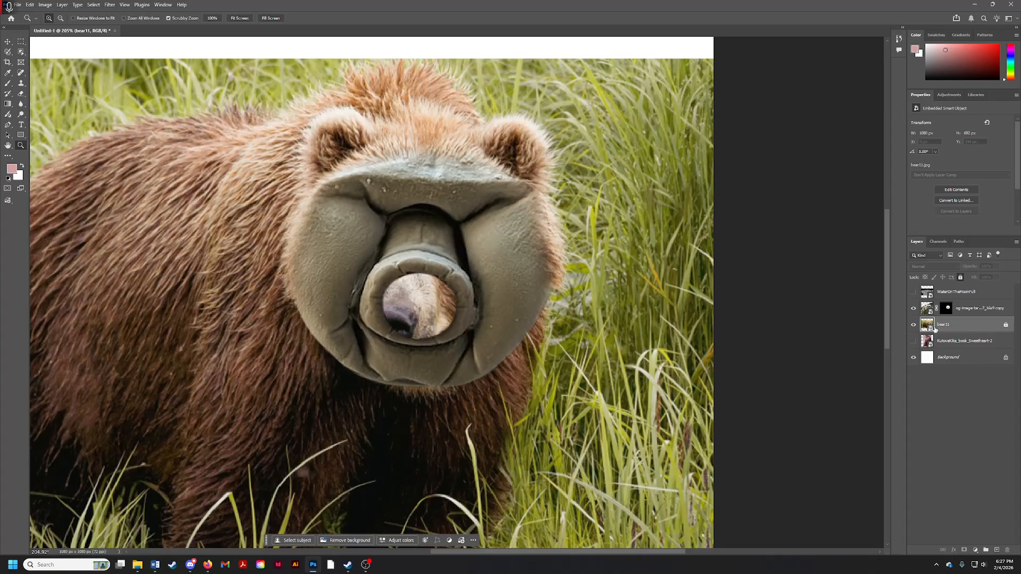
click(1006, 326)
right_click(978, 326)
click(972, 329)
right_click(949, 329)
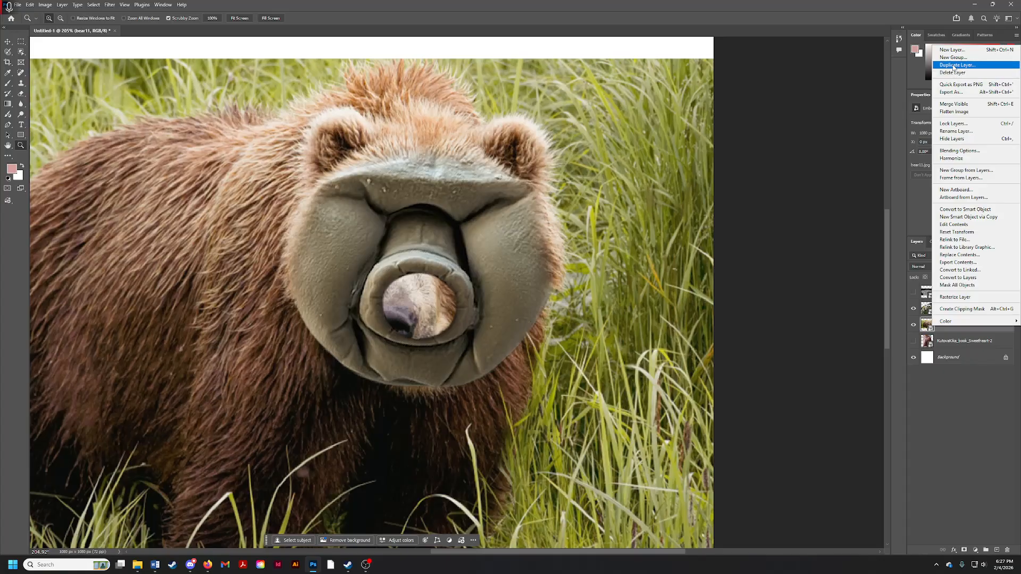
click(917, 196)
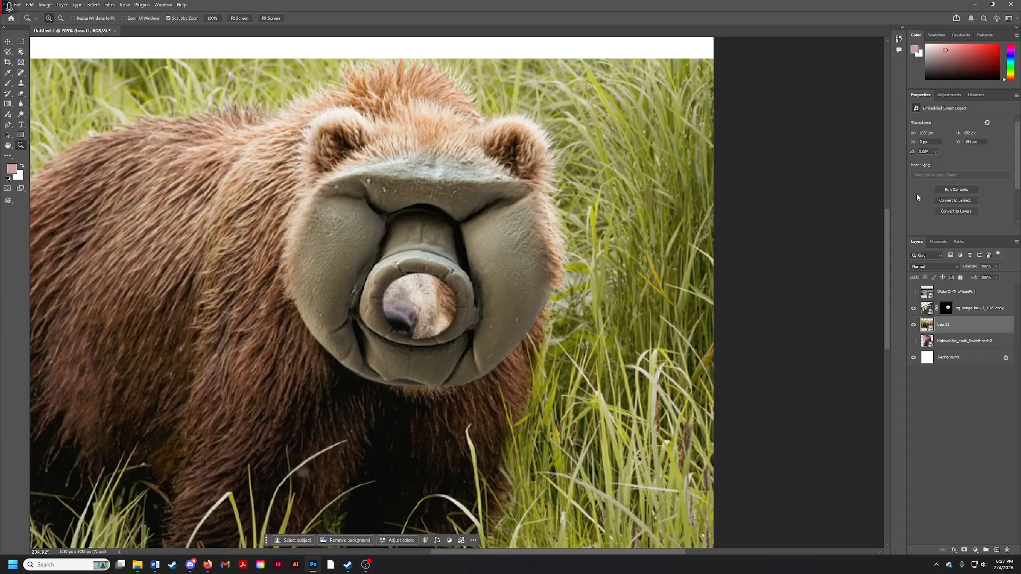
right_click(956, 326)
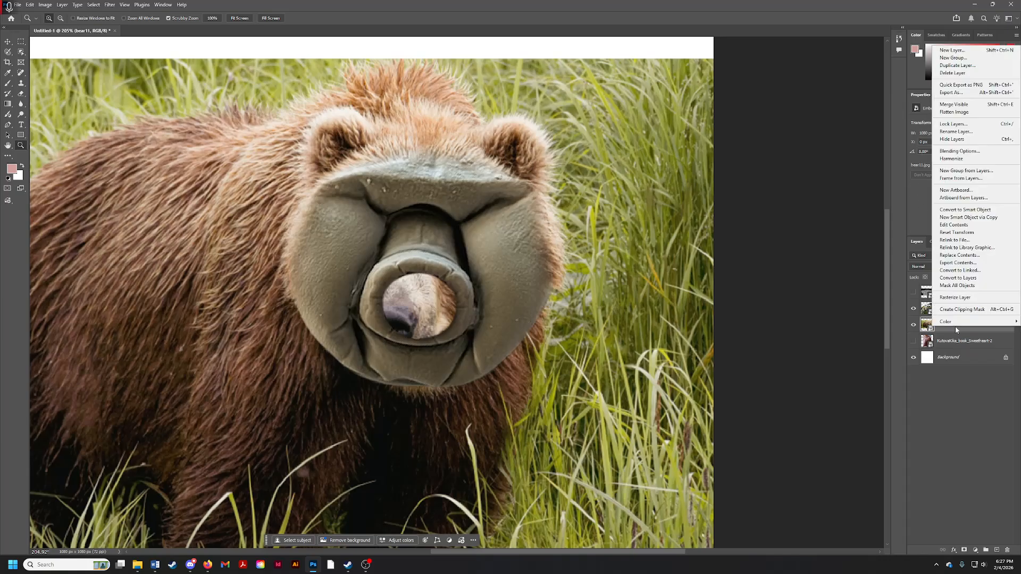
click(898, 324)
right_click(956, 328)
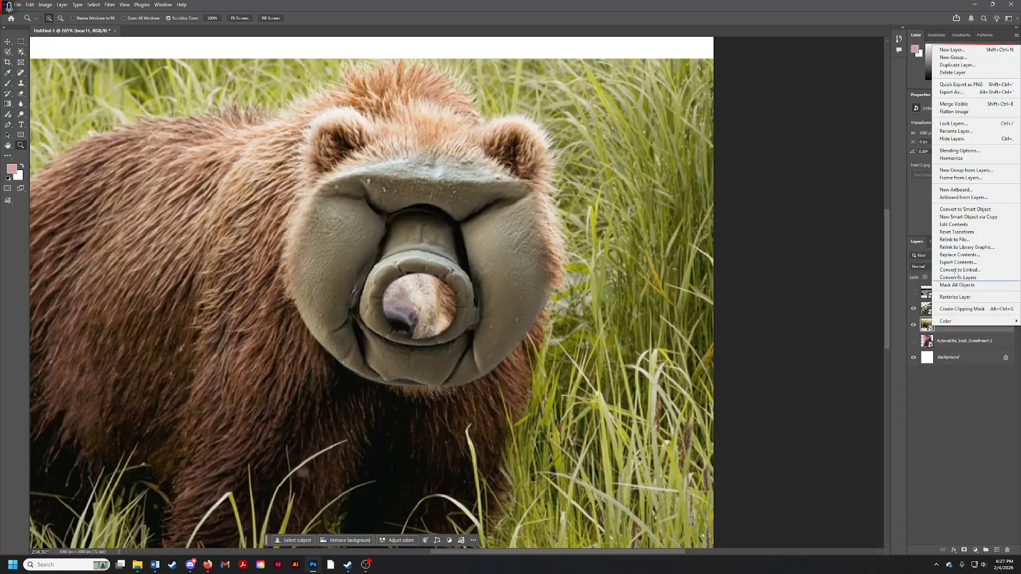
click(957, 64)
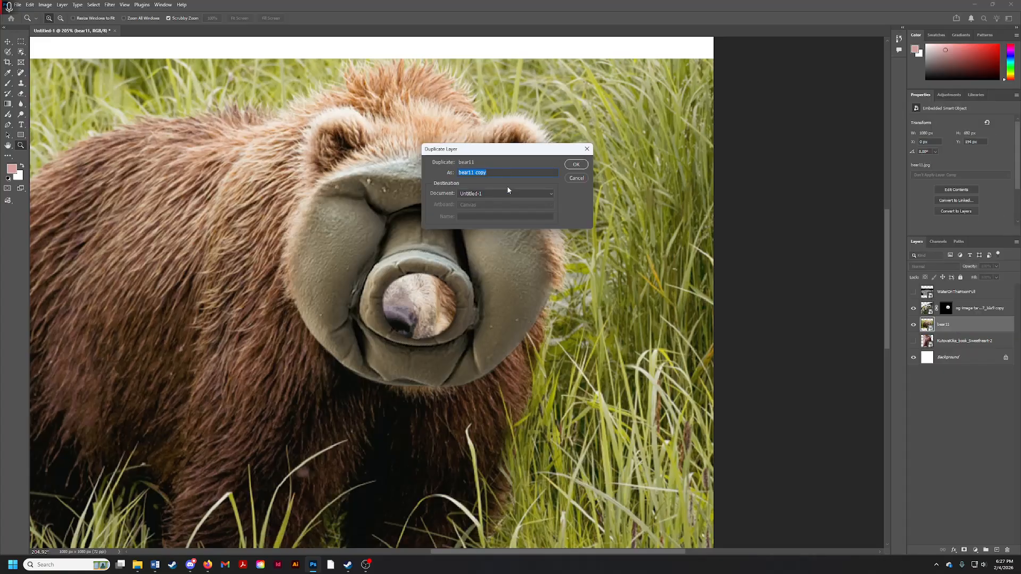
click(576, 165)
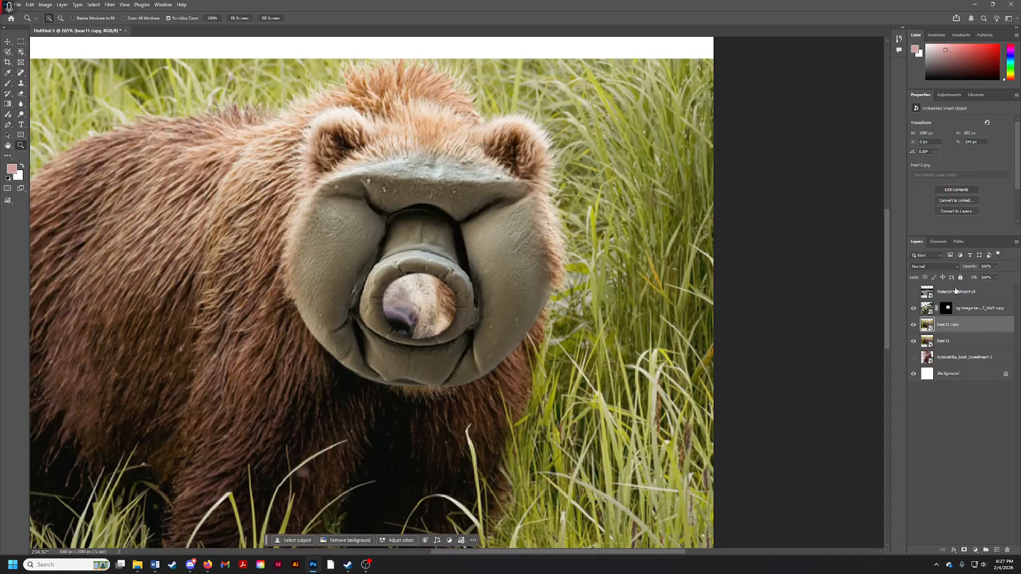
Step: Check the two bear layers by hiding both and showing them again
click(960, 342)
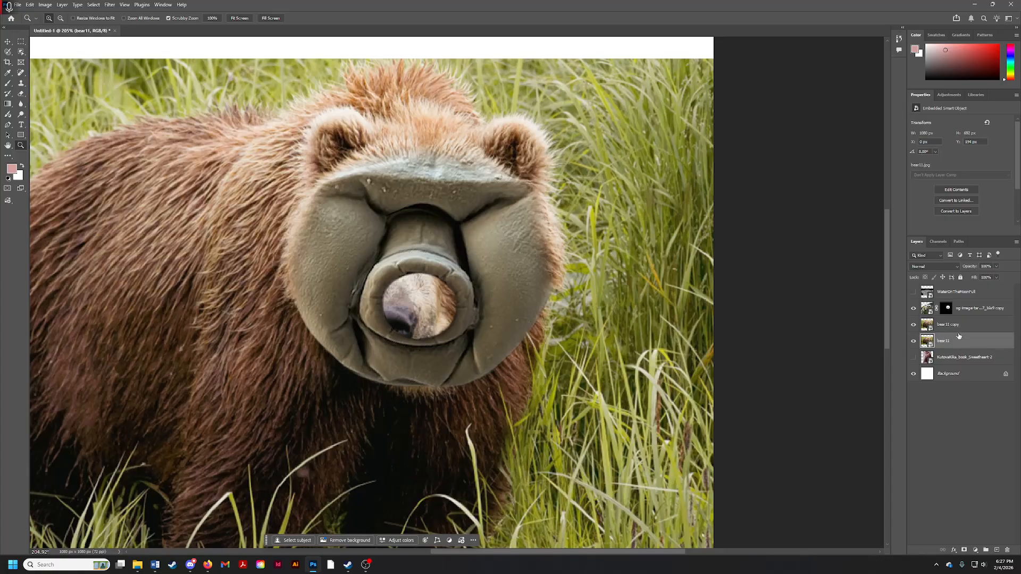
click(961, 329)
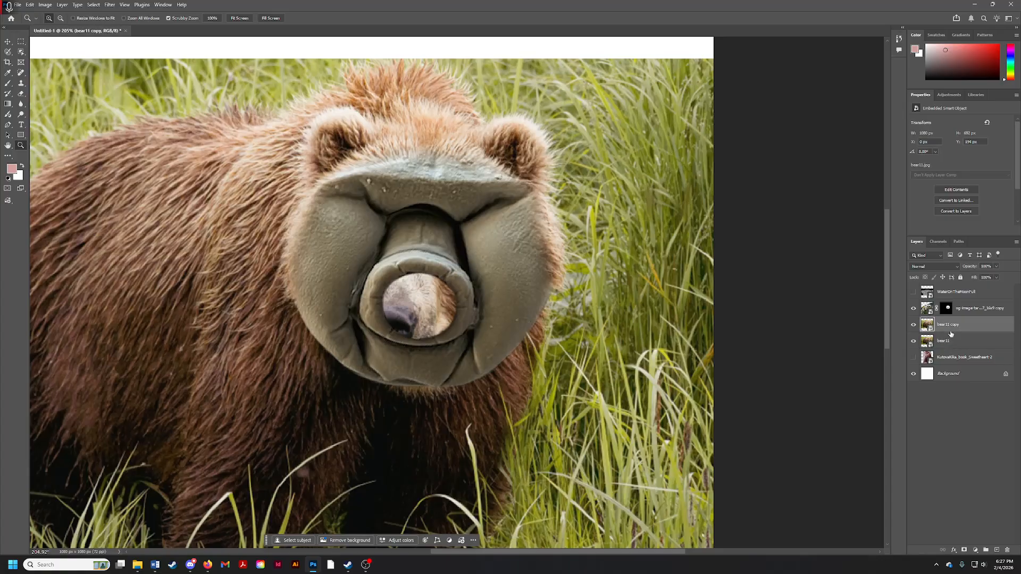
click(914, 325)
click(914, 340)
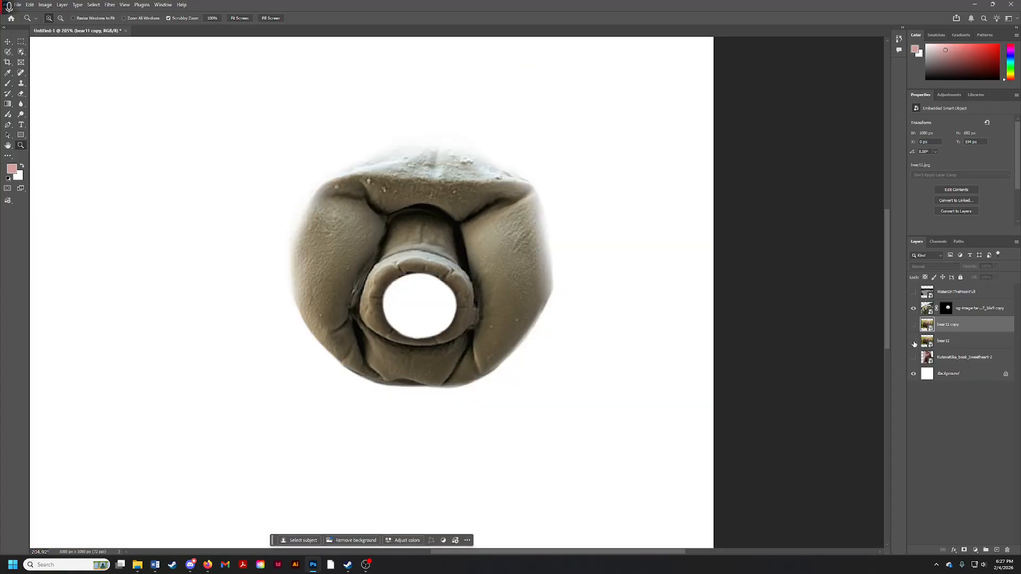
click(914, 341)
click(913, 325)
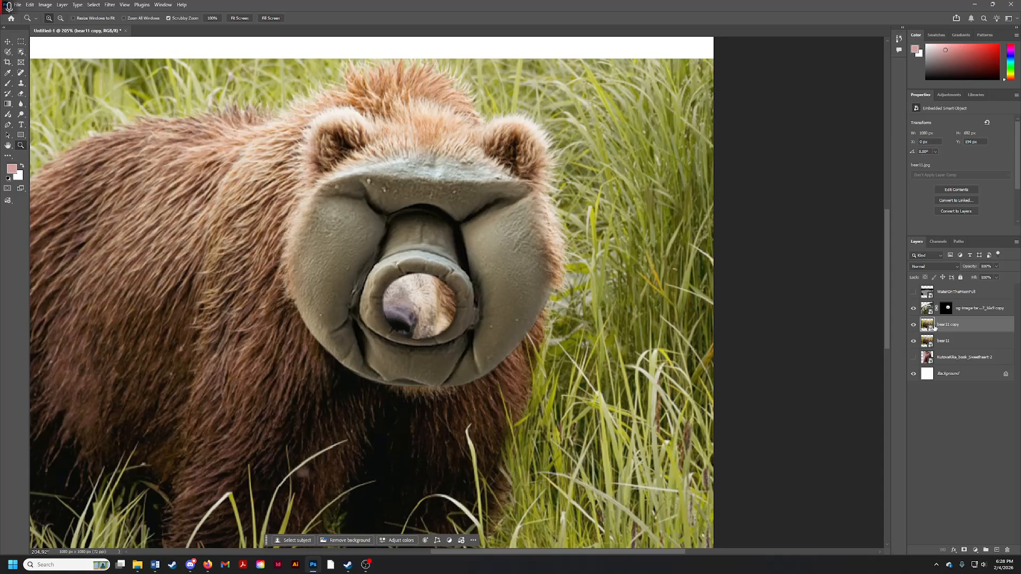
Step: Compare the image with and without the masked tardigrade layer, leaving that layer hidden to expose the bear's face
click(914, 309)
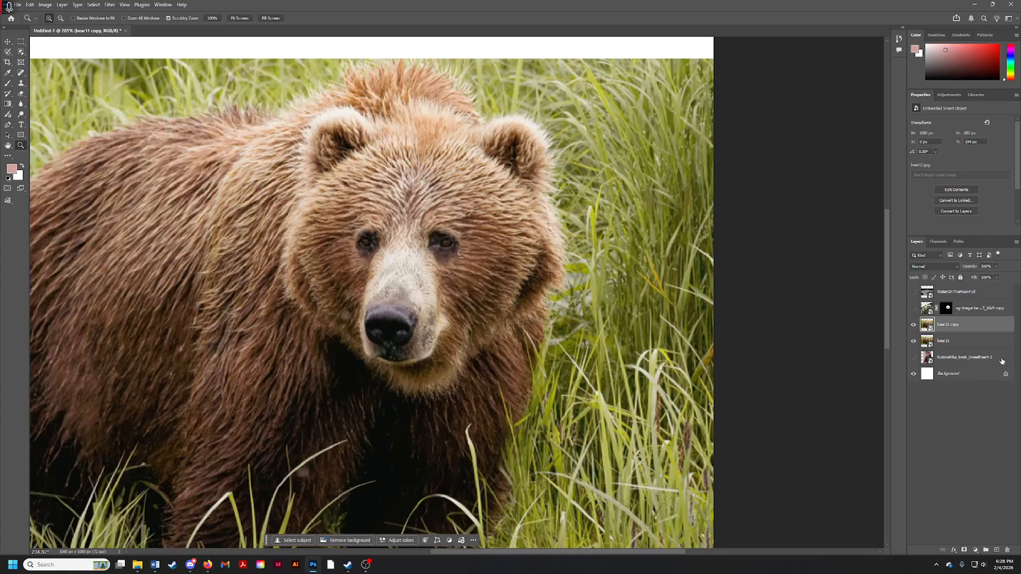
click(914, 309)
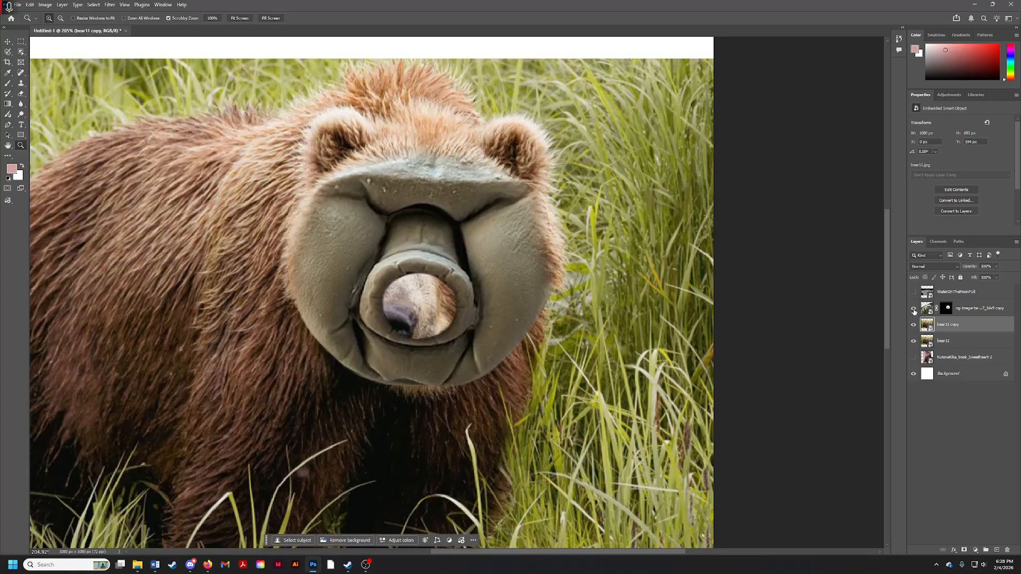
click(914, 309)
click(914, 309)
click(914, 309)
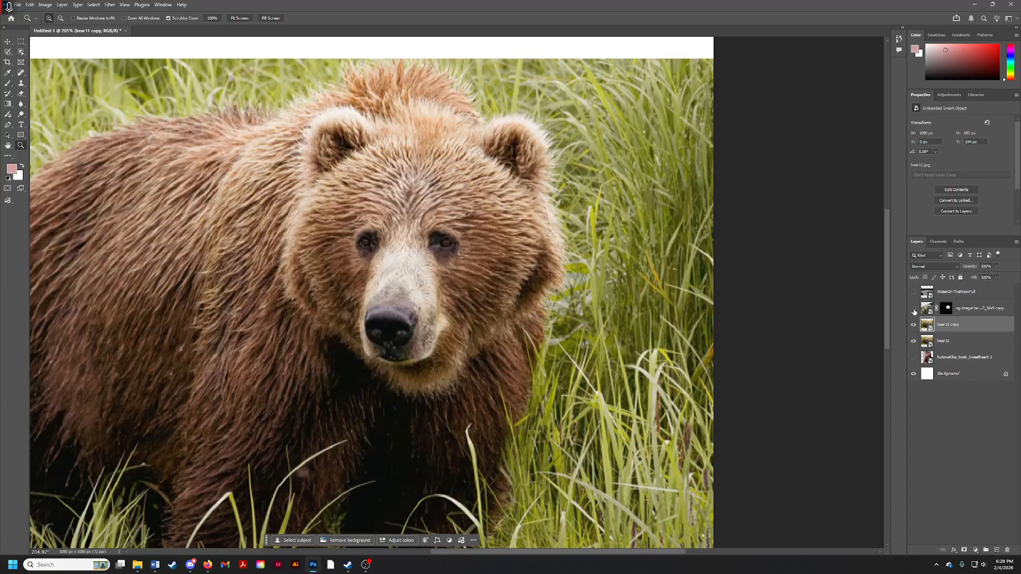
click(913, 309)
click(914, 309)
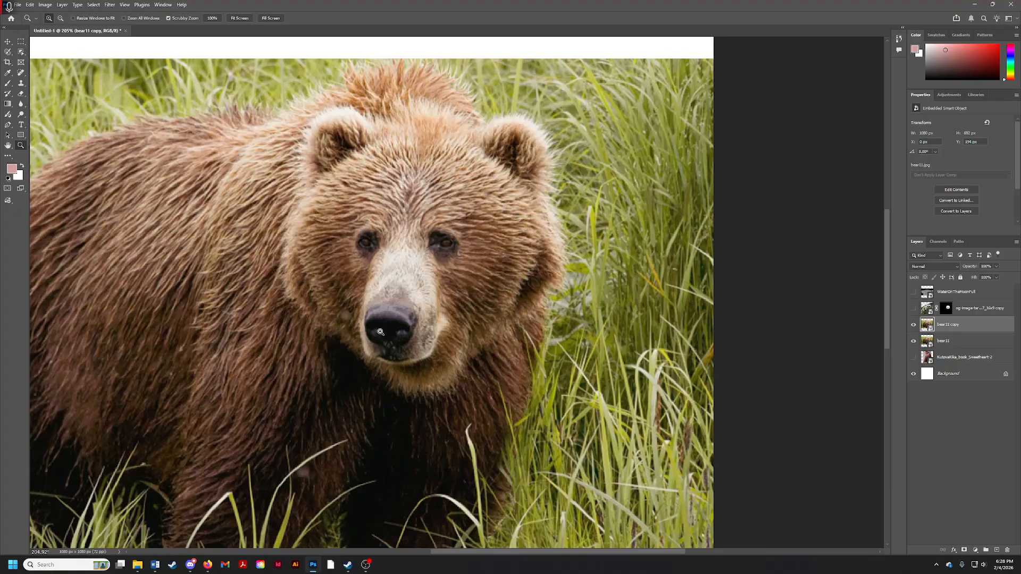
Step: Select the bear's black nose on the bear11 copy layer with the Selection Brush
drag(378, 331, 394, 337)
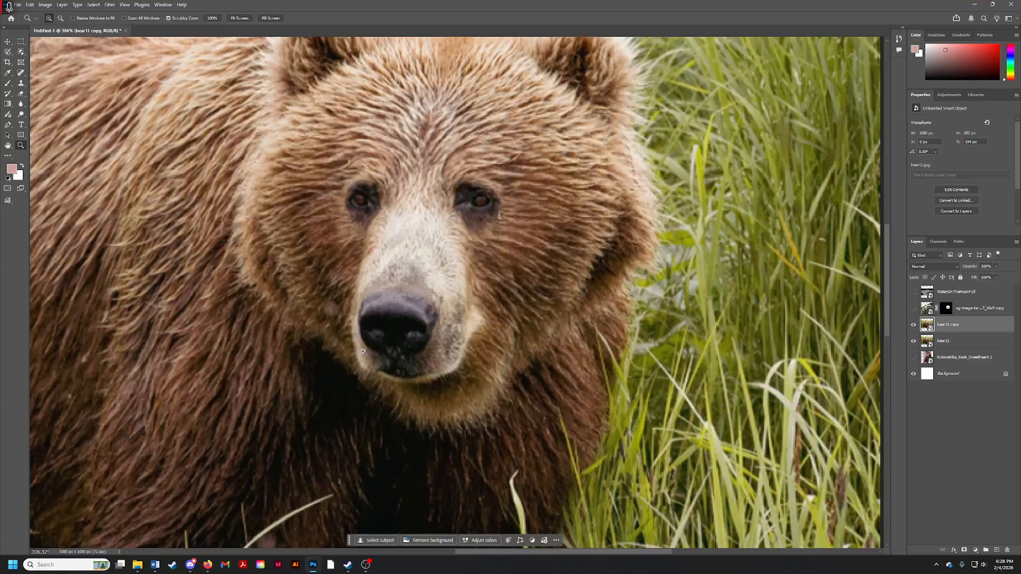
click(8, 54)
right_click(7, 54)
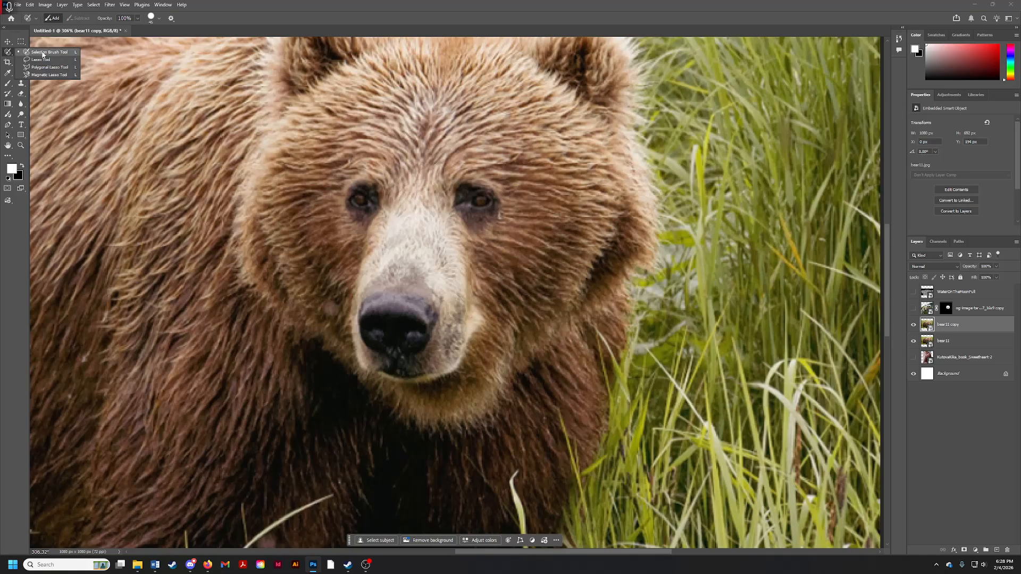
click(8, 53)
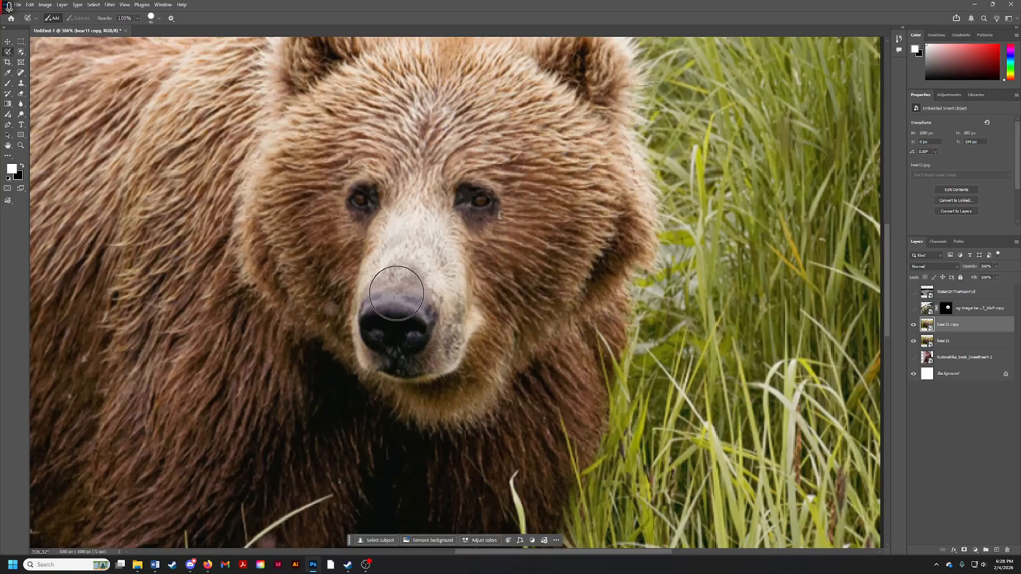
click(402, 323)
mouse_move(401, 323)
mouse_down()
mouse_move(386, 329)
mouse_move(394, 314)
mouse_move(383, 319)
mouse_move(398, 335)
mouse_move(408, 315)
mouse_move(394, 310)
mouse_move(426, 330)
mouse_up()
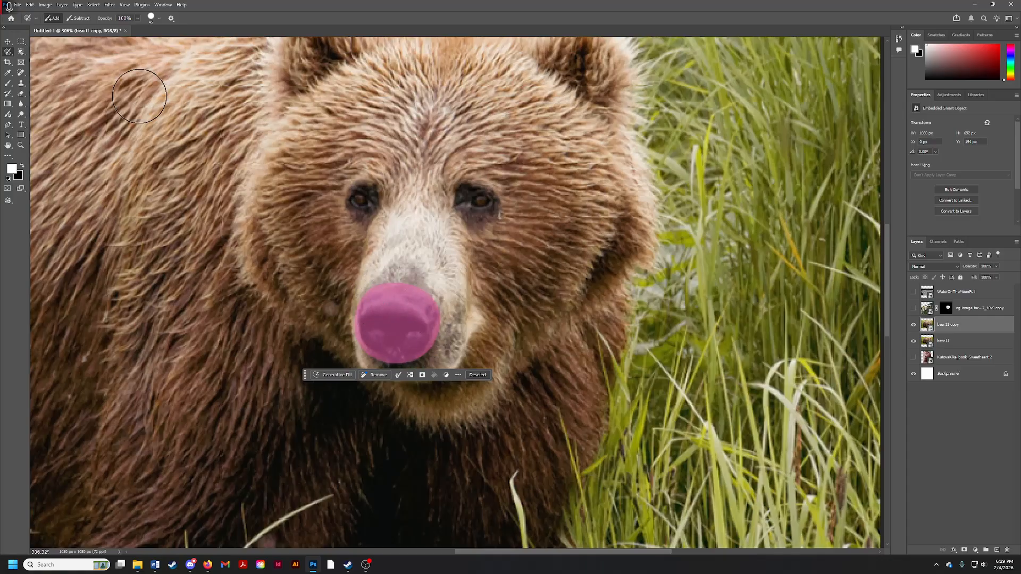
click(8, 41)
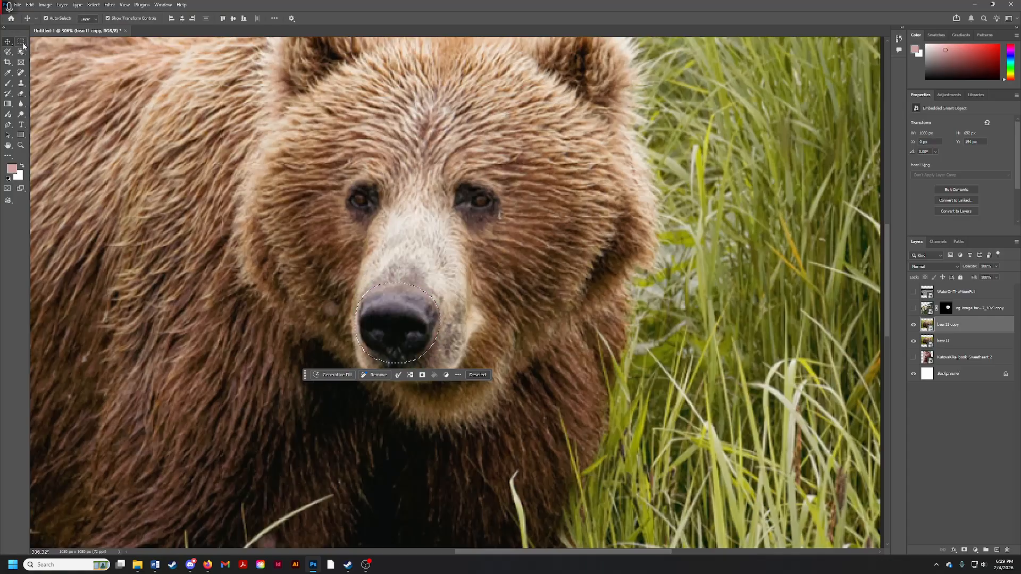
drag(412, 282, 394, 279)
key(ctrl+z)
Step: Add a layer mask to bear11 copy from the nose selection and hide the original bear11 layer
click(964, 550)
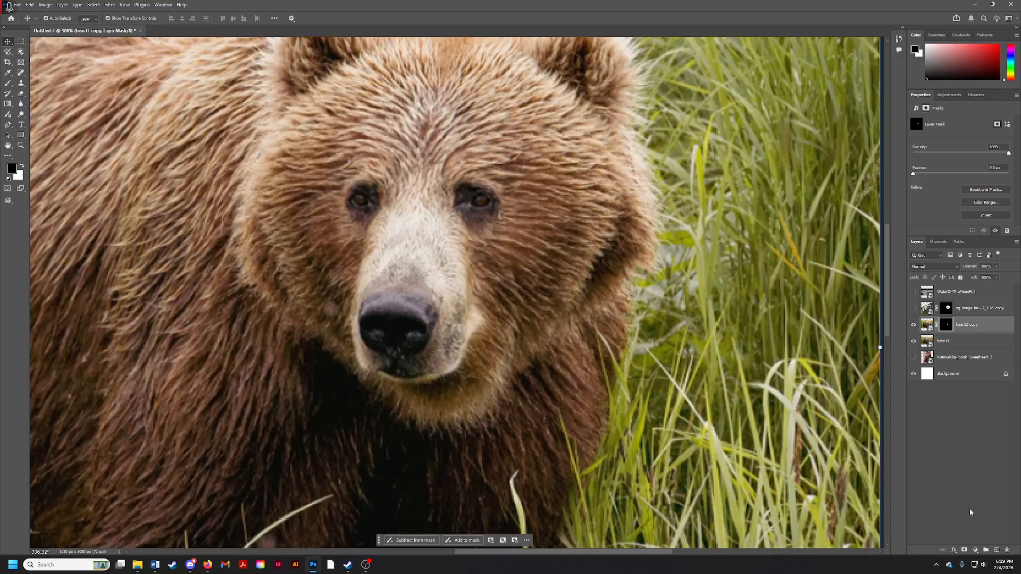
click(934, 348)
click(914, 343)
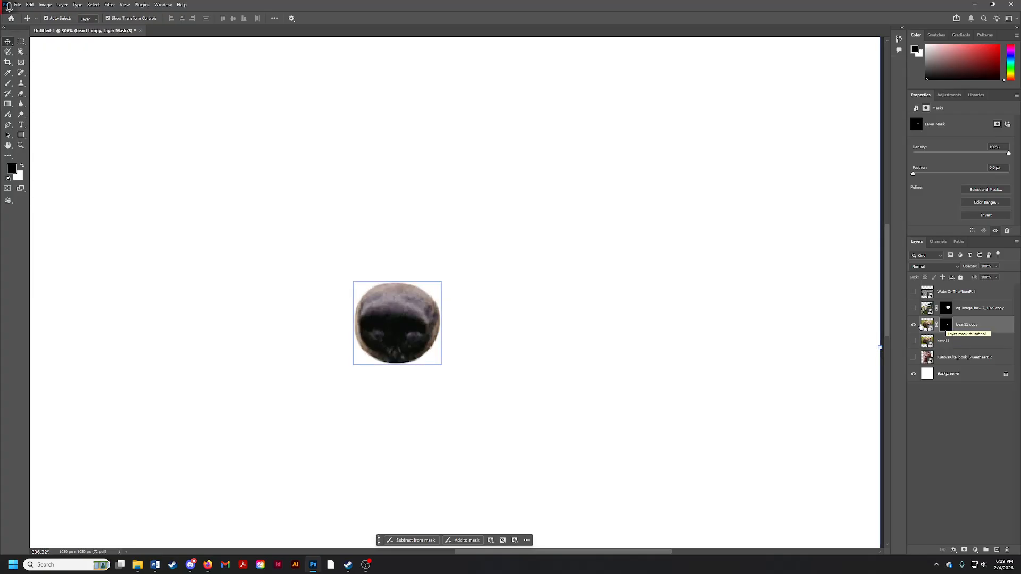
Step: Check the isolated nose by toggling its visibility and move the bear11 copy layer above the tardigrade layer
click(914, 326)
click(915, 326)
drag(986, 328, 973, 303)
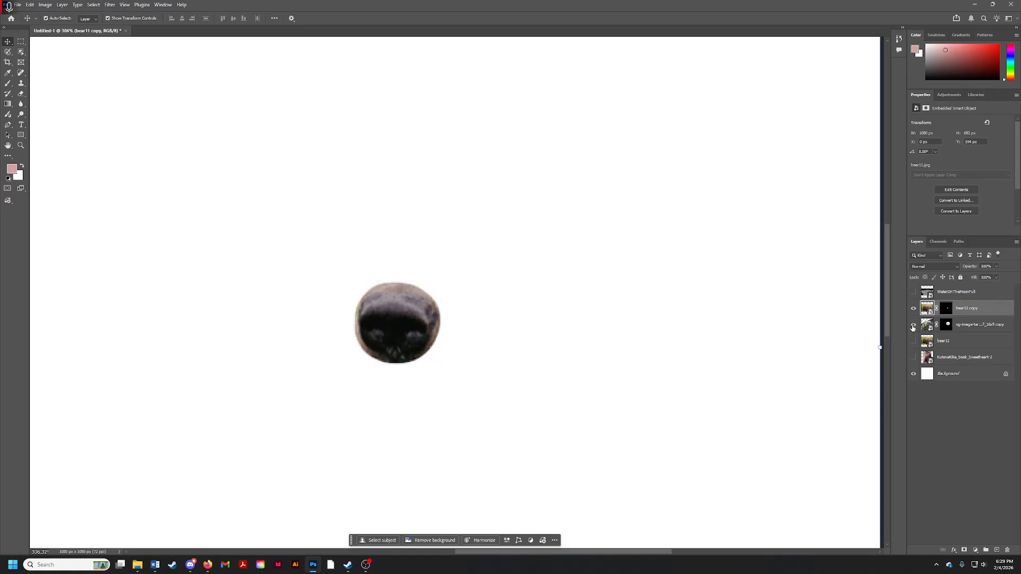
Step: Show the tardigrade and original bear11 layers, and move the isolated nose into the tardigrade's mouth opening
click(913, 325)
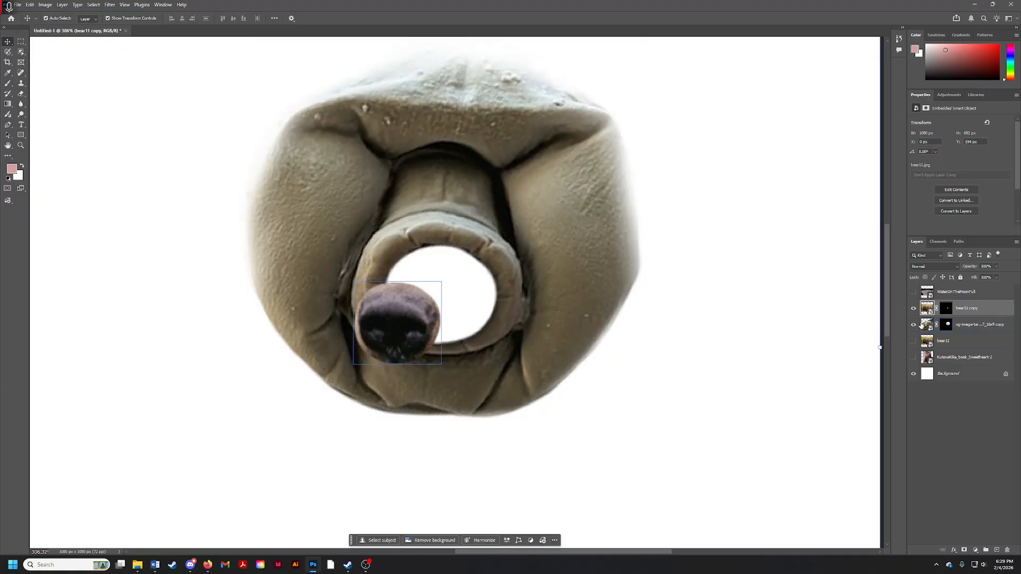
click(914, 341)
drag(591, 291, 558, 313)
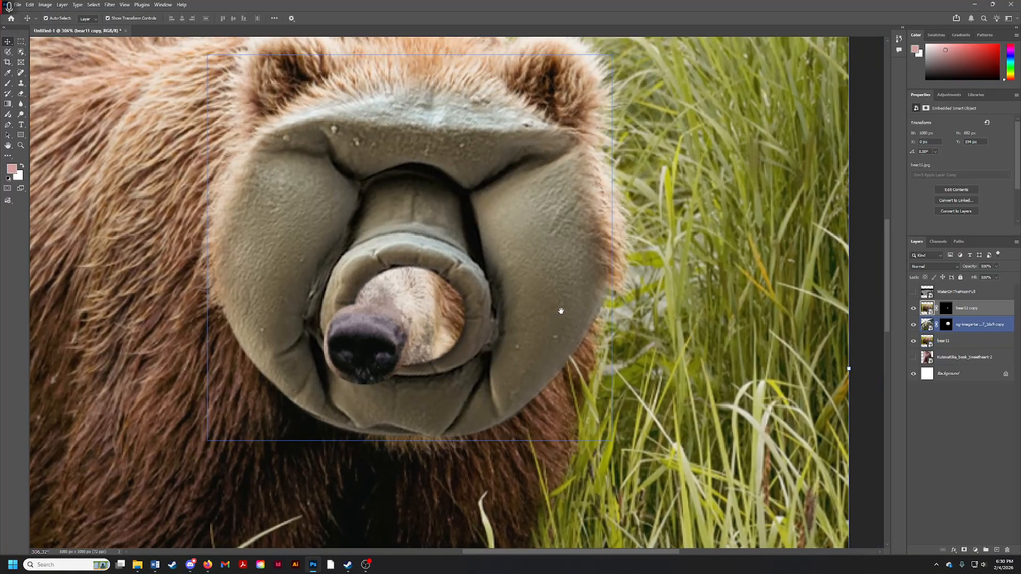
drag(377, 338, 417, 311)
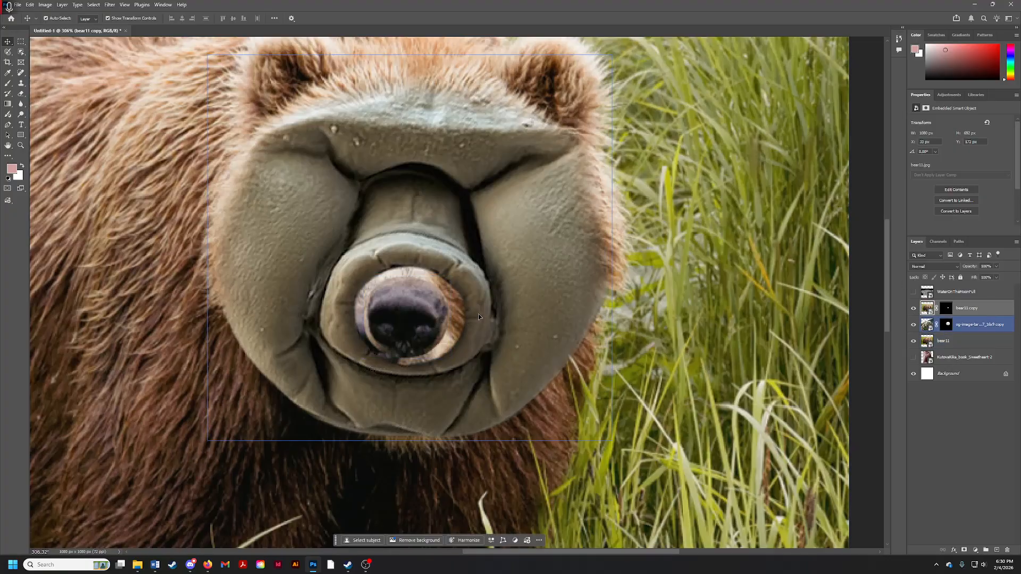
Step: Scale the bear11 copy layer up to about 1470 px wide and position the nose so it fills the tardigrade's mouth opening
key(z)
alt+click(450, 316)
alt+click(450, 314)
alt+click(449, 314)
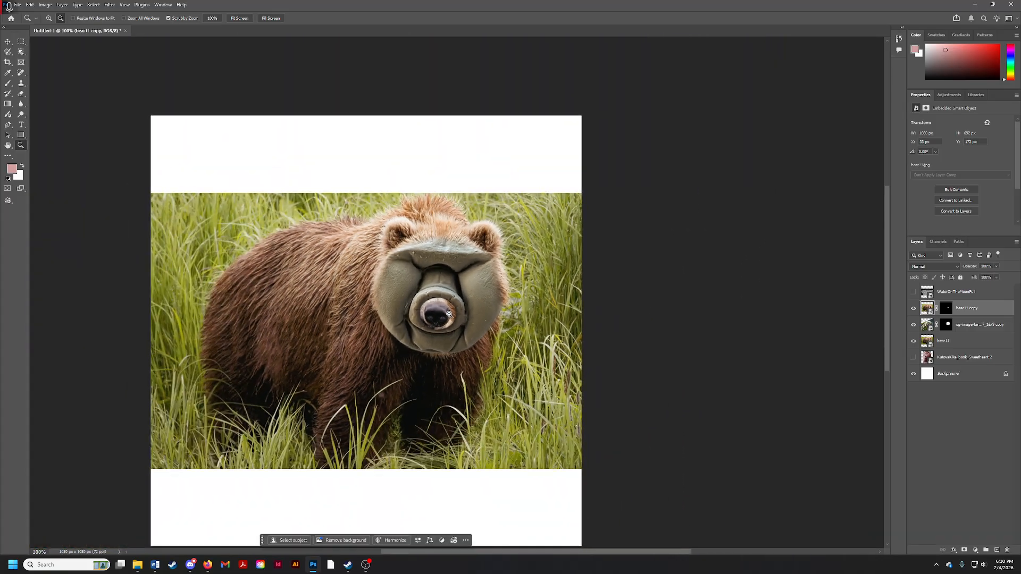
key(v)
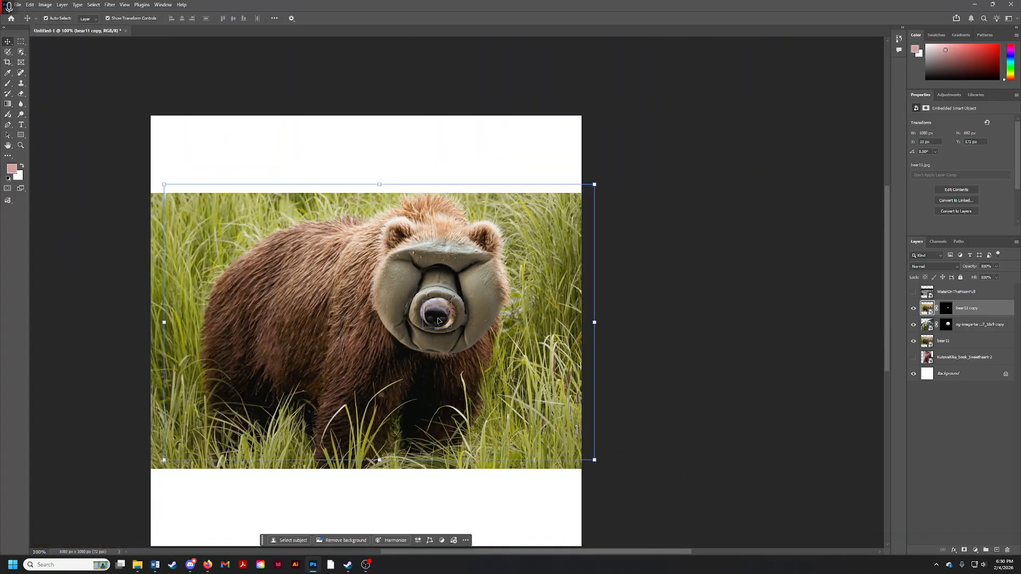
drag(477, 321, 499, 323)
key(ctrl+z)
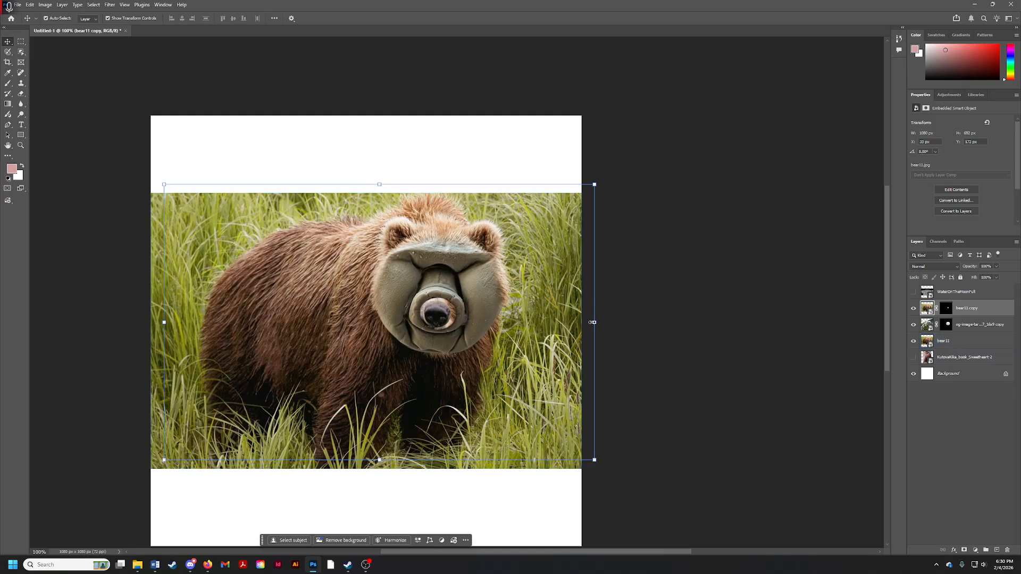
drag(593, 322, 654, 321)
drag(461, 310, 443, 312)
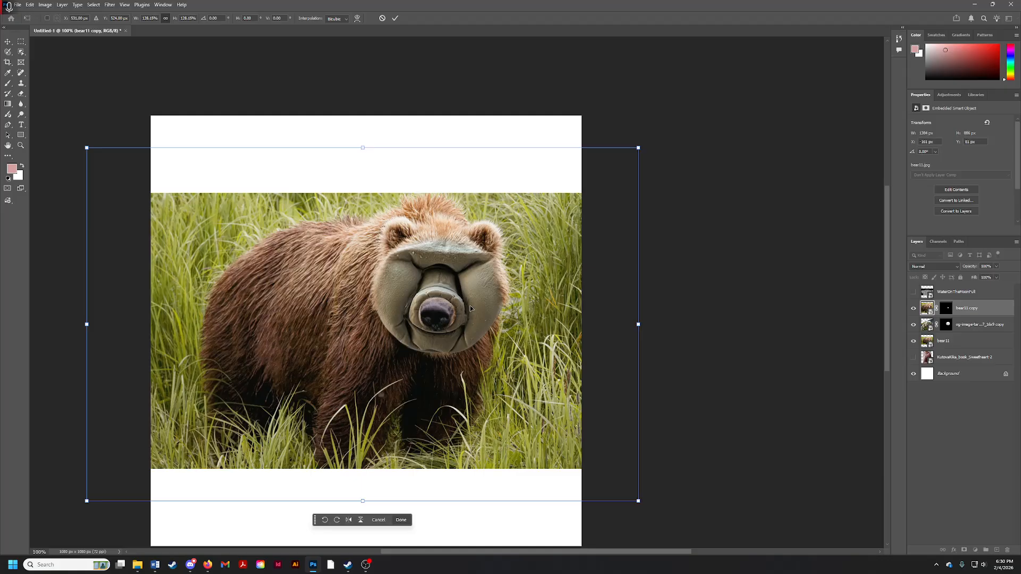
drag(638, 324, 655, 325)
mouse_move(441, 314)
mouse_down()
mouse_move(481, 324)
mouse_move(451, 306)
mouse_up()
key(Return)
Step: Make the bear11 copy layer's mask the active editing target for work on the nose
click(674, 328)
key(z)
key(v)
click(451, 306)
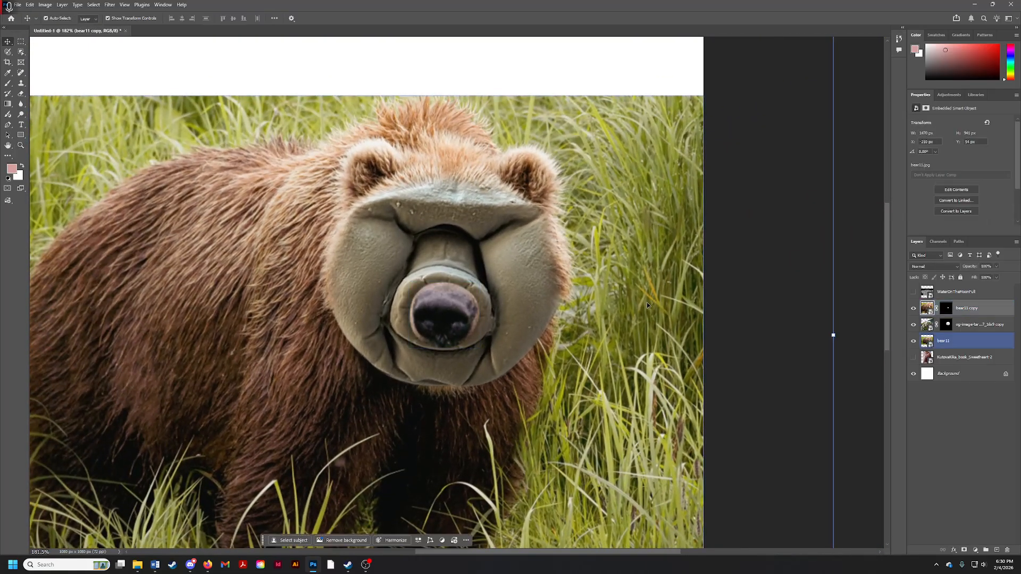
click(946, 308)
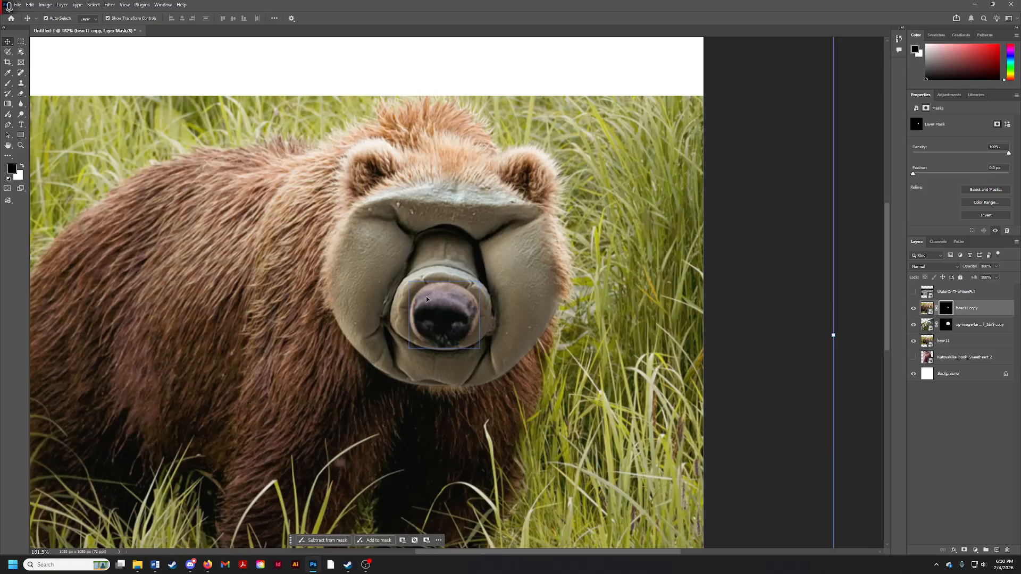
key(z)
drag(447, 298, 894, 317)
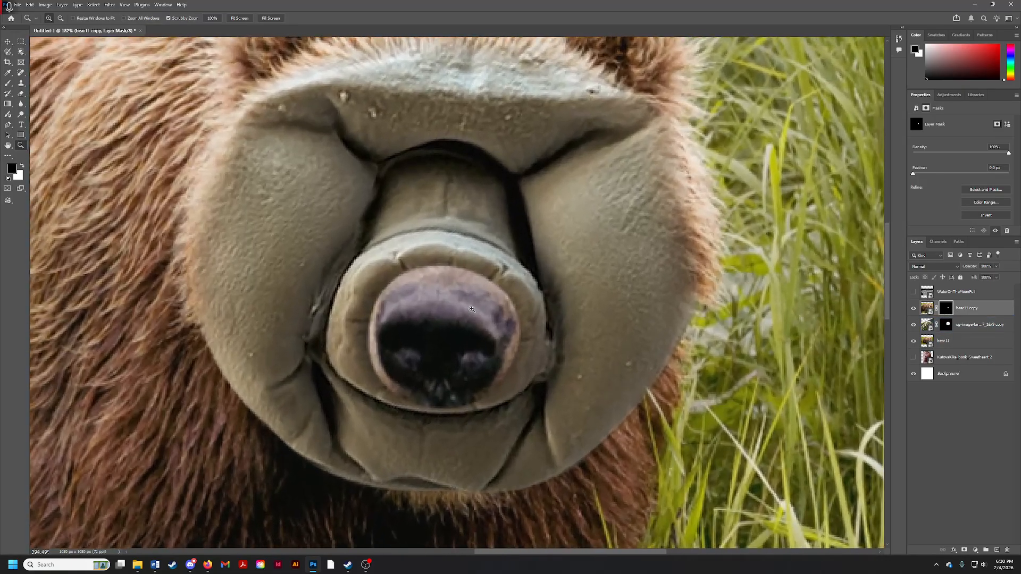
click(929, 311)
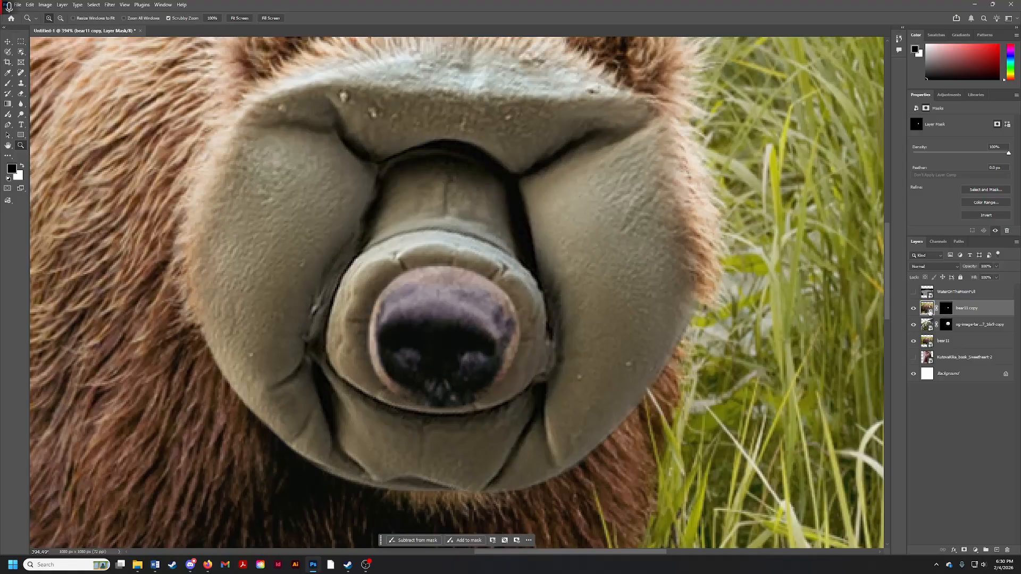
click(949, 312)
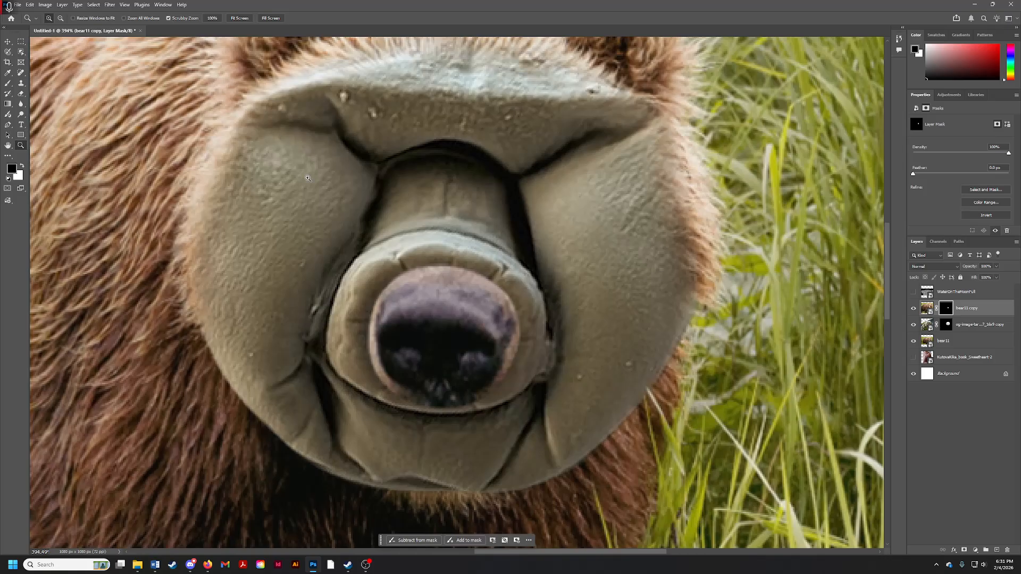
Step: Paint black on the nose's layer mask with a soft 40 px brush to trim and blend its edges
key(b)
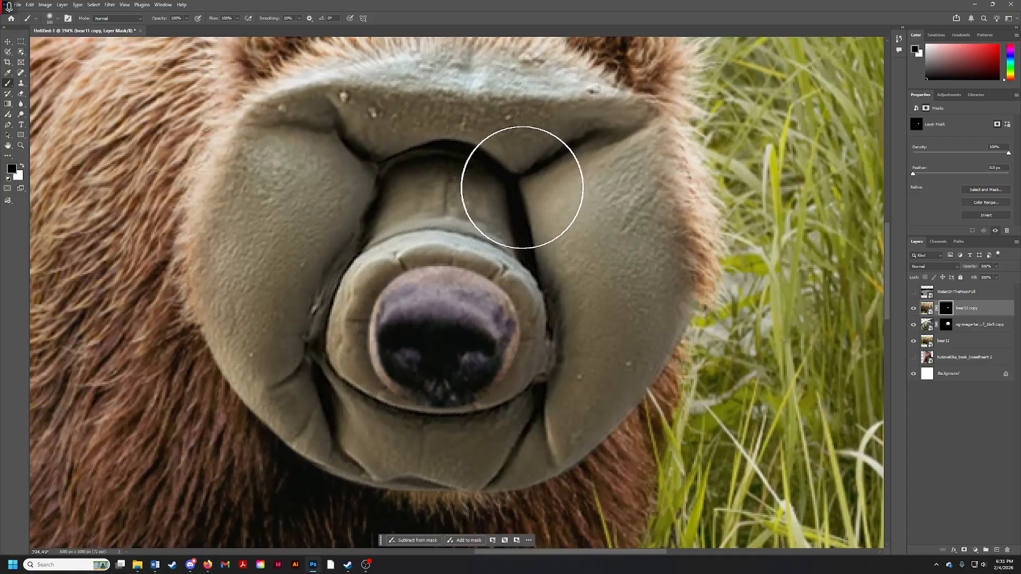
key(bracketleft)
key(bracketleft)
key(bracketleft)
key(bracketleft)
key(bracketleft)
key(bracketleft)
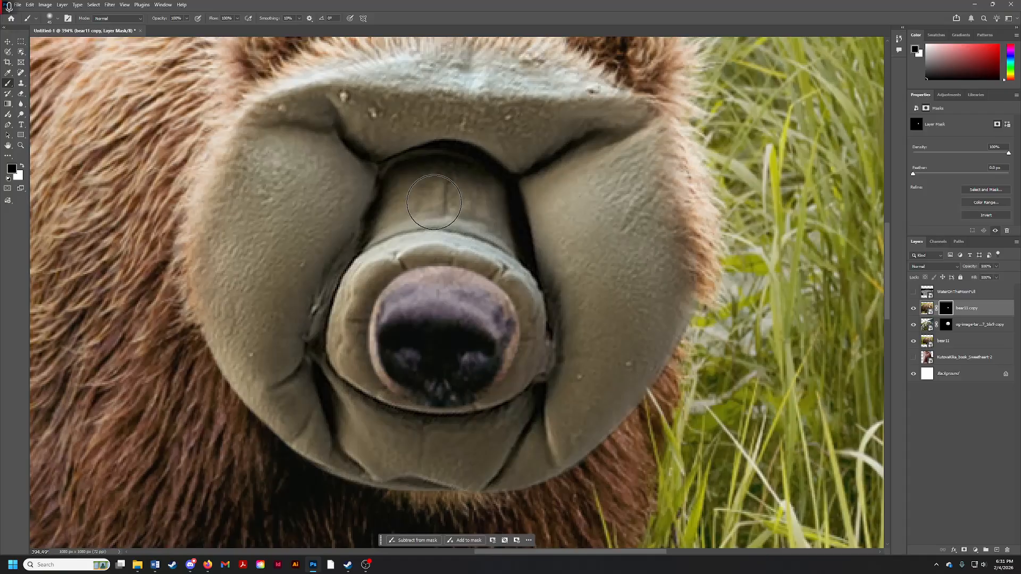
key(bracketleft)
drag(406, 239, 492, 250)
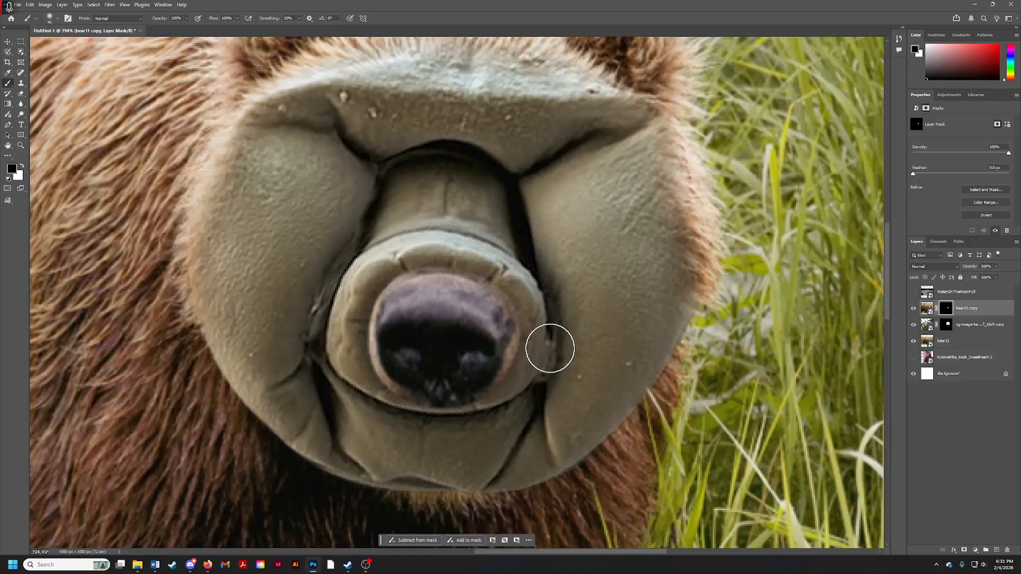
mouse_move(548, 338)
mouse_down()
mouse_move(518, 424)
mouse_move(528, 391)
mouse_move(508, 422)
mouse_move(518, 424)
mouse_move(358, 417)
mouse_move(400, 427)
mouse_move(340, 357)
mouse_move(364, 406)
mouse_move(377, 276)
mouse_move(351, 314)
mouse_move(460, 247)
mouse_move(479, 250)
mouse_up()
key(ctrl+z)
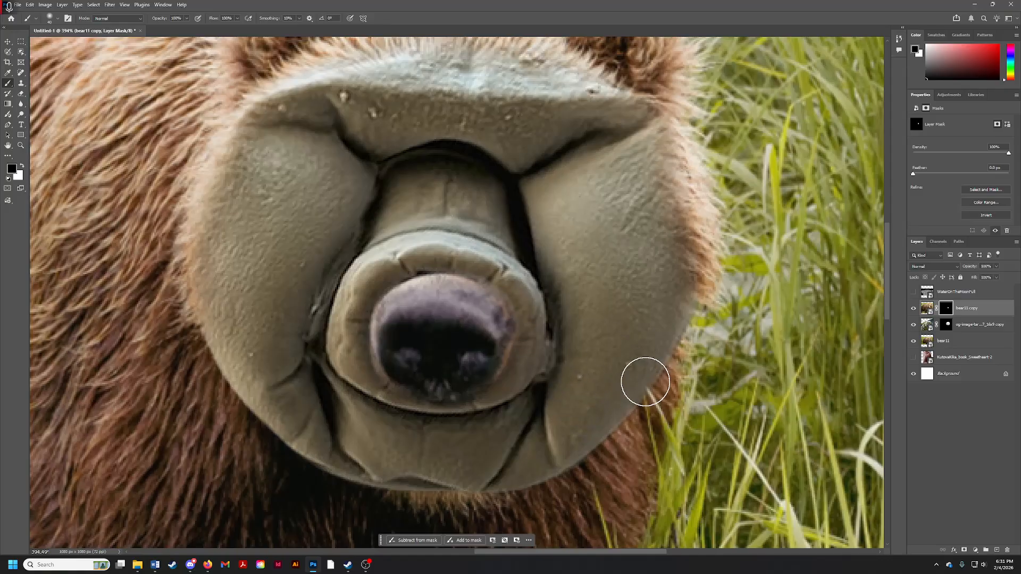
Step: Revert all the brush strokes on the nose mask by going back to the Free Transform history state
click(898, 39)
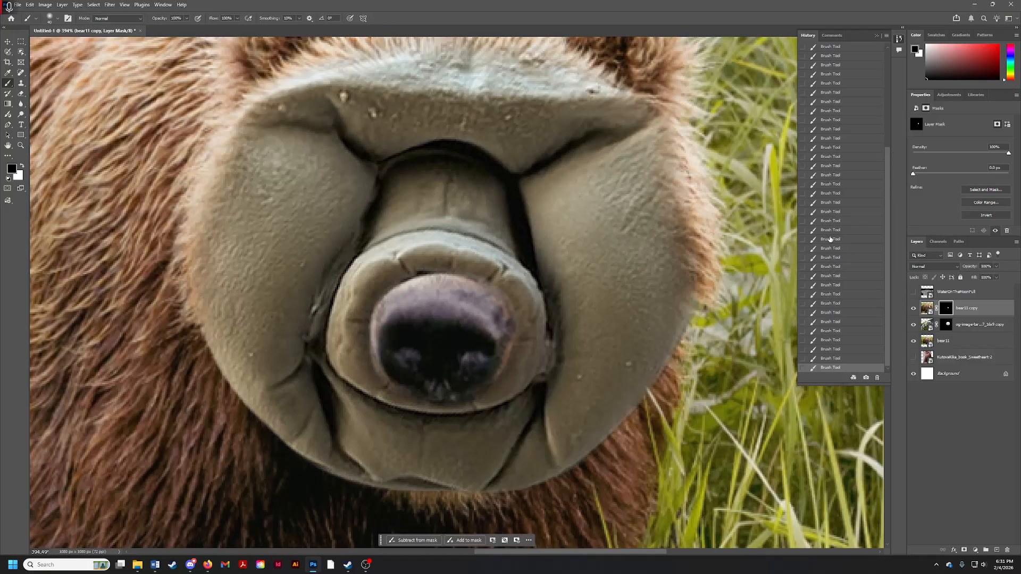
drag(889, 158, 889, 43)
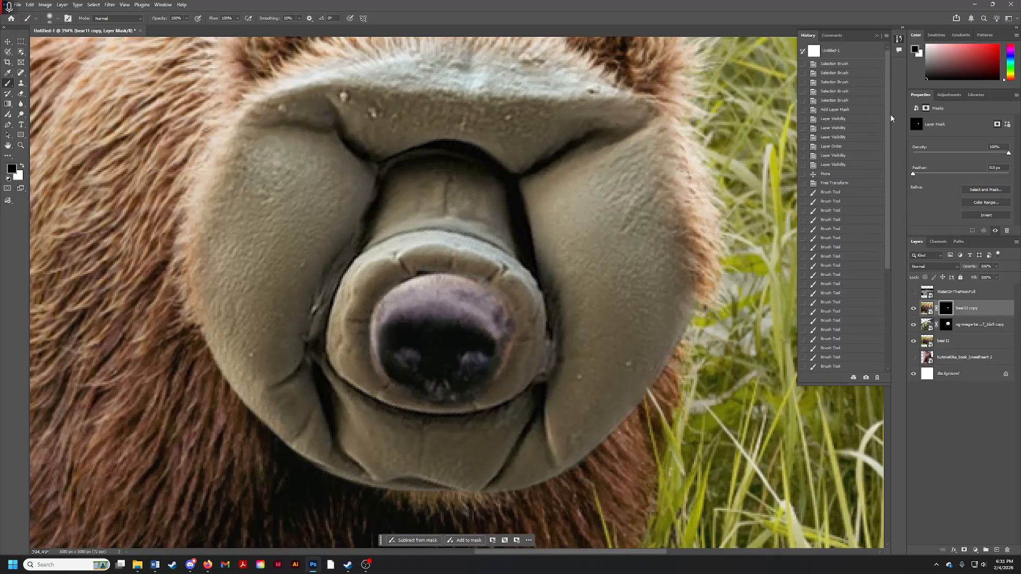
drag(888, 98, 876, 220)
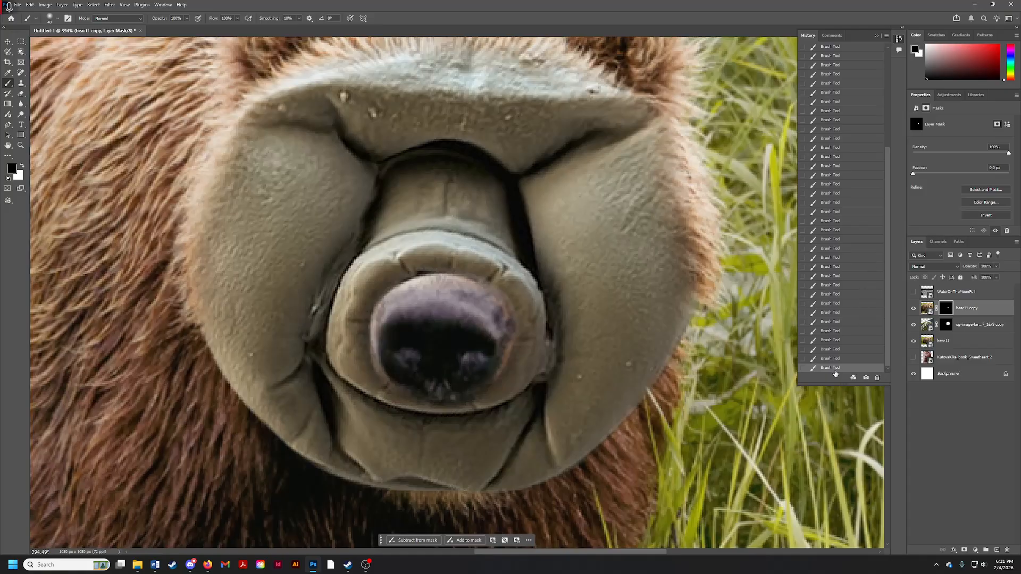
mouse_move(831, 363)
mouse_down()
mouse_move(833, 80)
mouse_move(832, 104)
mouse_up()
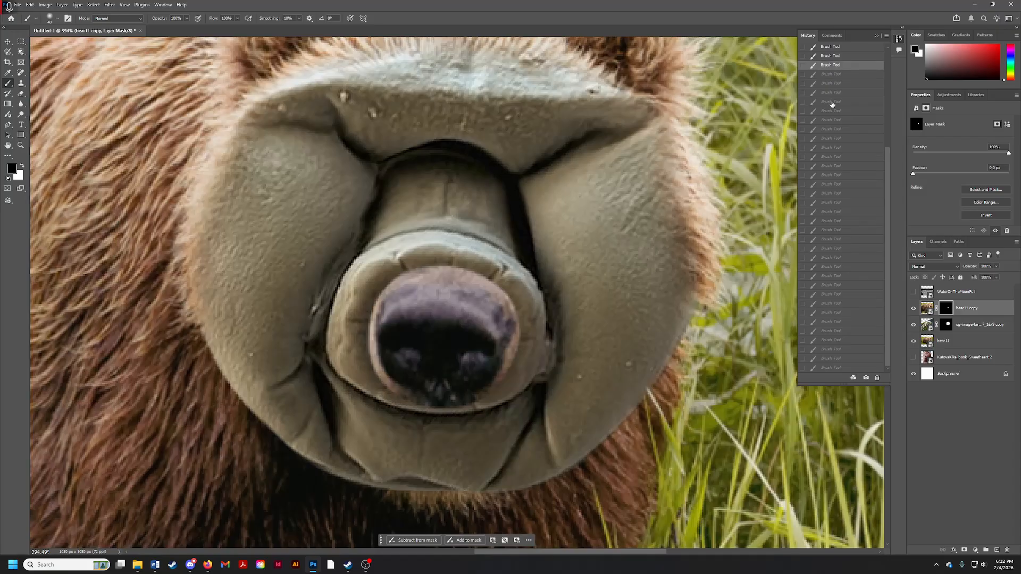
mouse_move(886, 154)
mouse_down()
mouse_move(885, 113)
mouse_move(846, 100)
mouse_up()
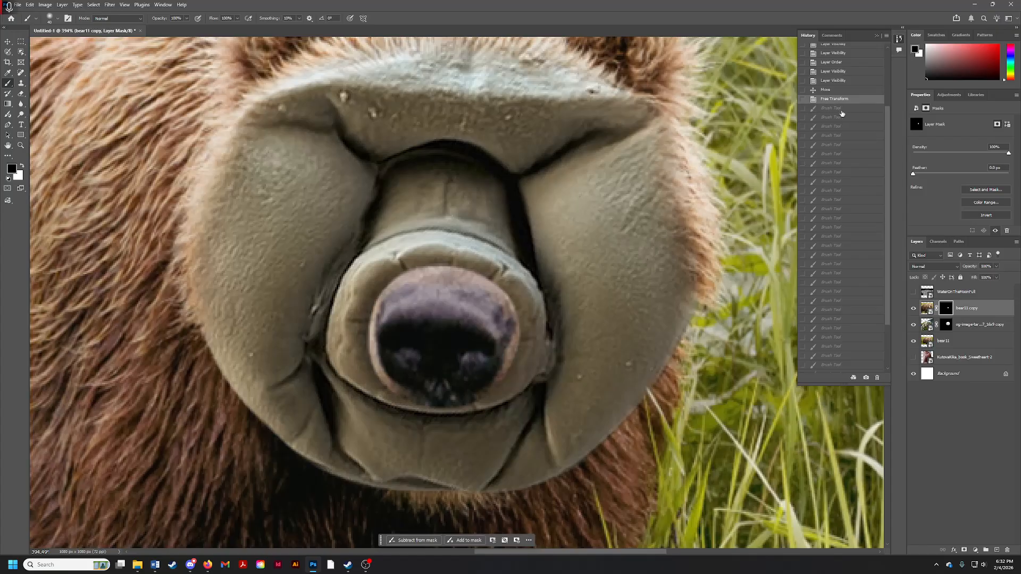
click(876, 36)
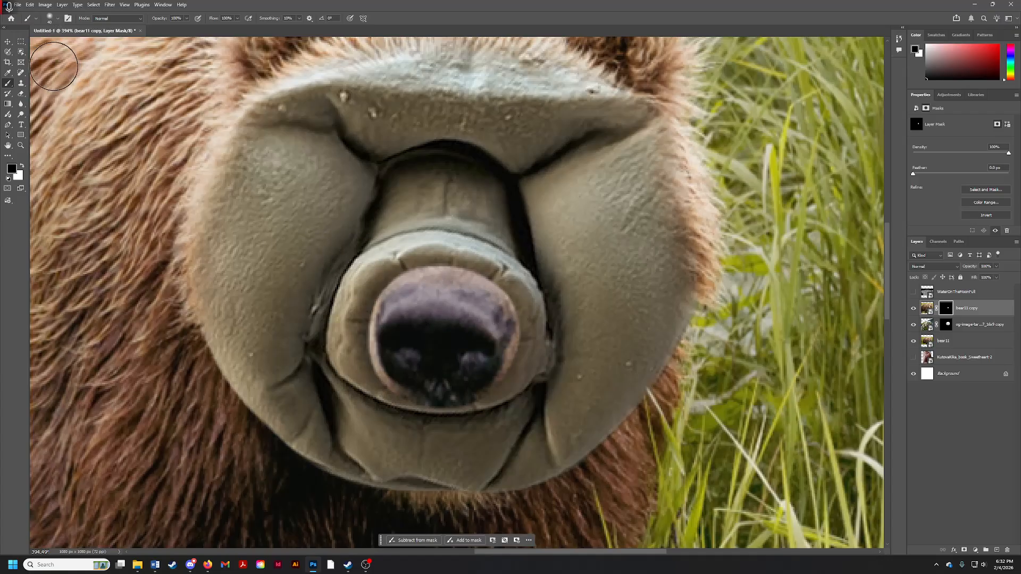
Step: Set the brush hardness to 100% and paint white on the mask to reveal more fur around the nose
click(58, 19)
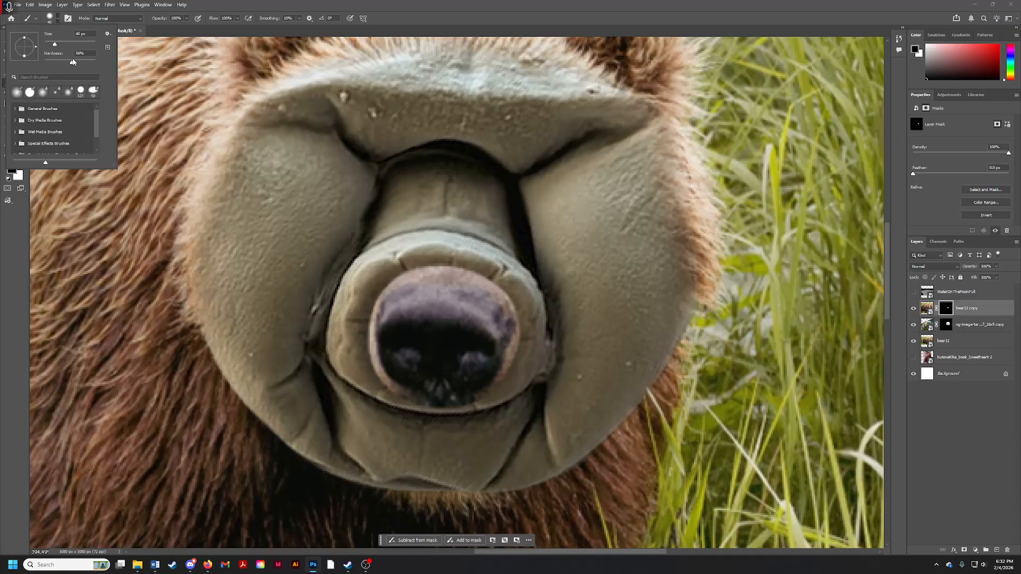
click(57, 19)
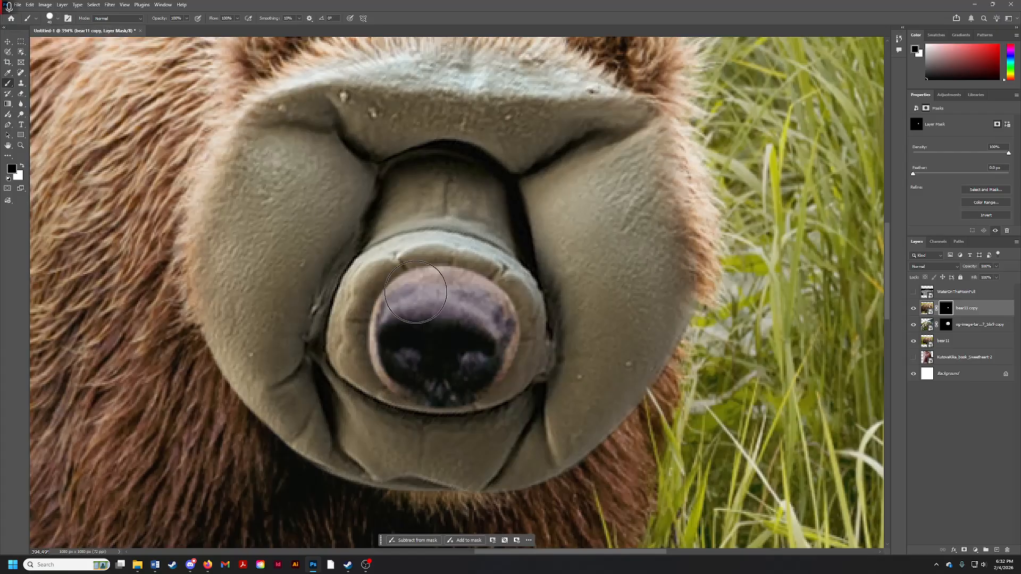
click(443, 290)
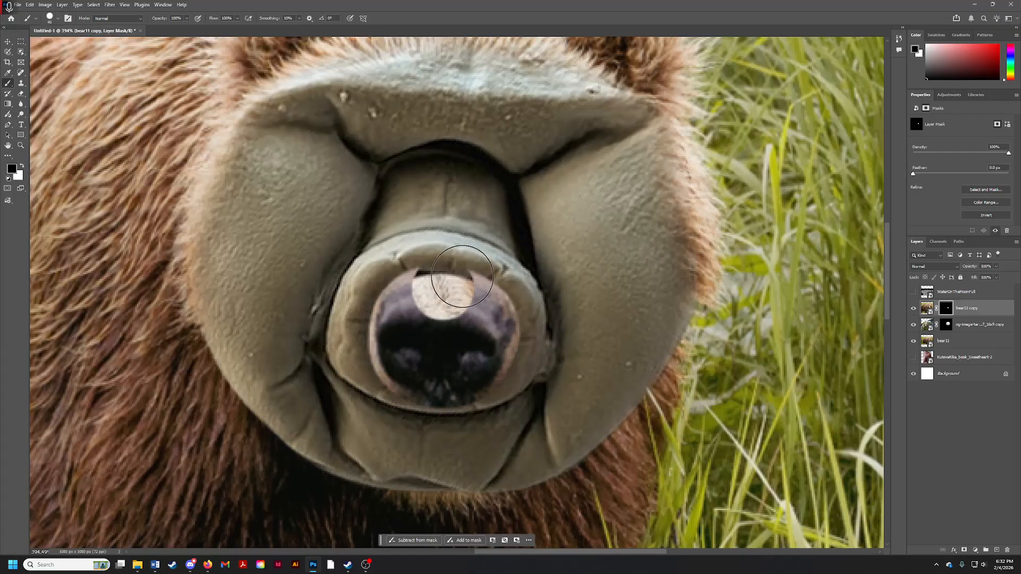
key(ctrl+z)
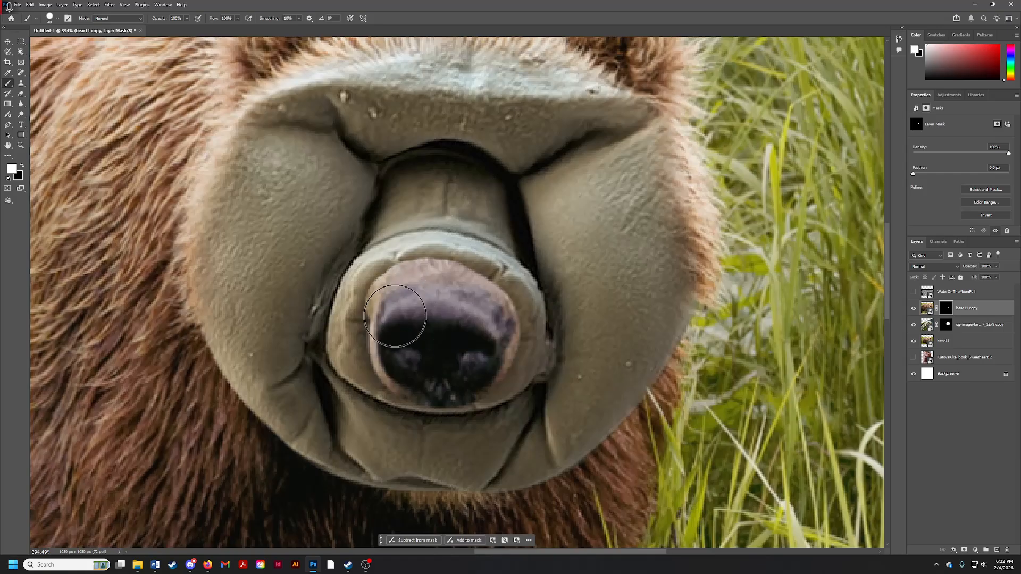
mouse_move(391, 329)
mouse_down()
mouse_move(396, 355)
mouse_move(386, 356)
mouse_move(427, 368)
mouse_move(402, 370)
mouse_move(445, 372)
mouse_move(436, 382)
mouse_move(421, 369)
mouse_move(468, 370)
mouse_move(440, 382)
mouse_move(478, 371)
mouse_move(495, 348)
mouse_up()
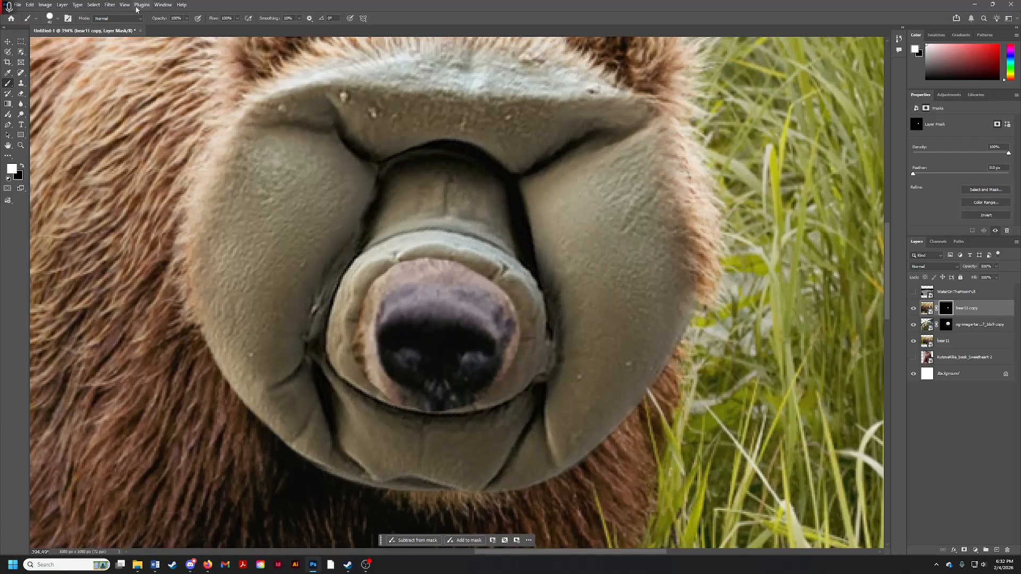
Step: Examine the available brush preset folders, enlarging the brush picker to show more of them
click(58, 21)
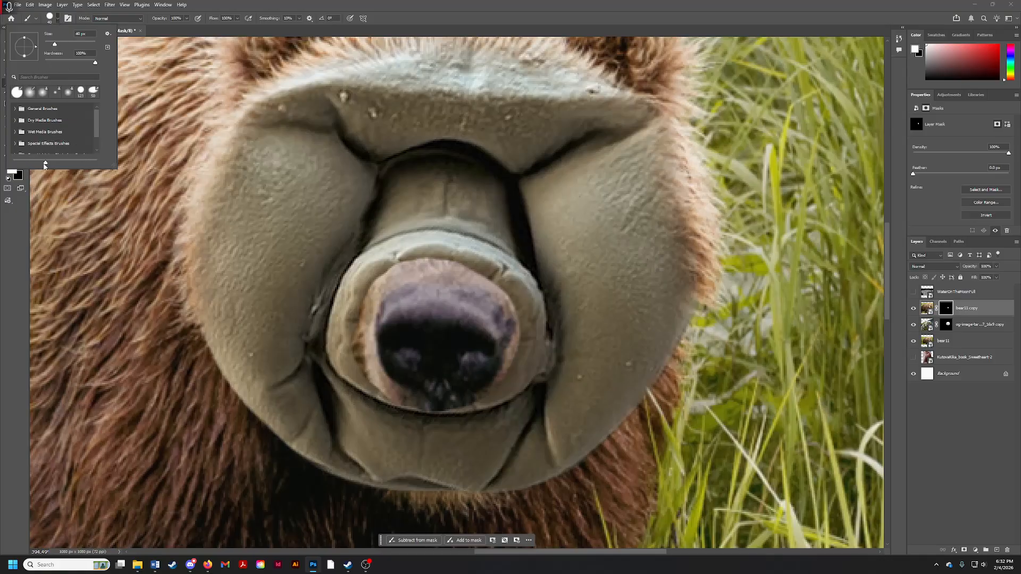
mouse_move(116, 170)
mouse_down()
mouse_move(114, 207)
mouse_move(114, 184)
mouse_up()
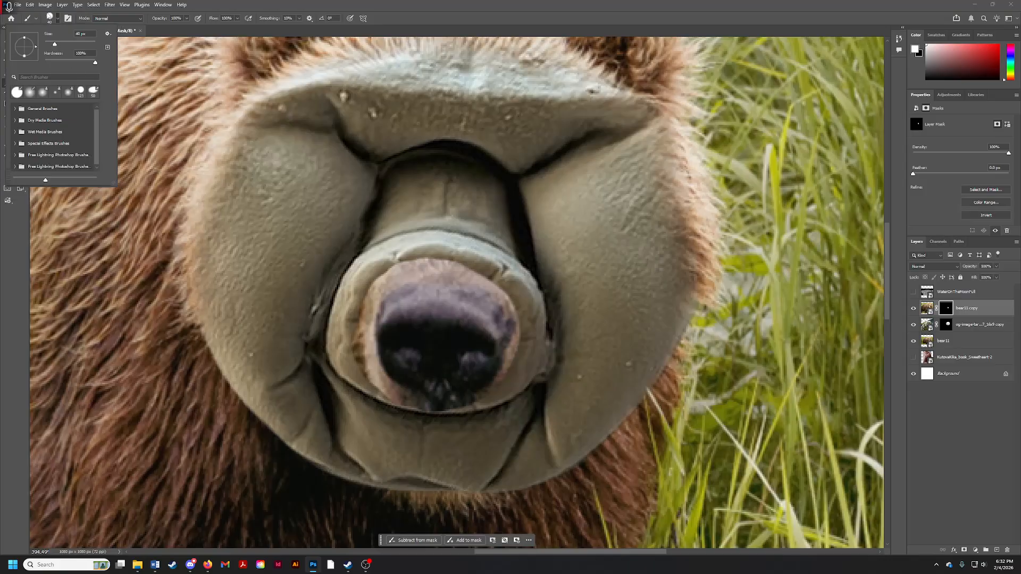
click(32, 5)
click(32, 5)
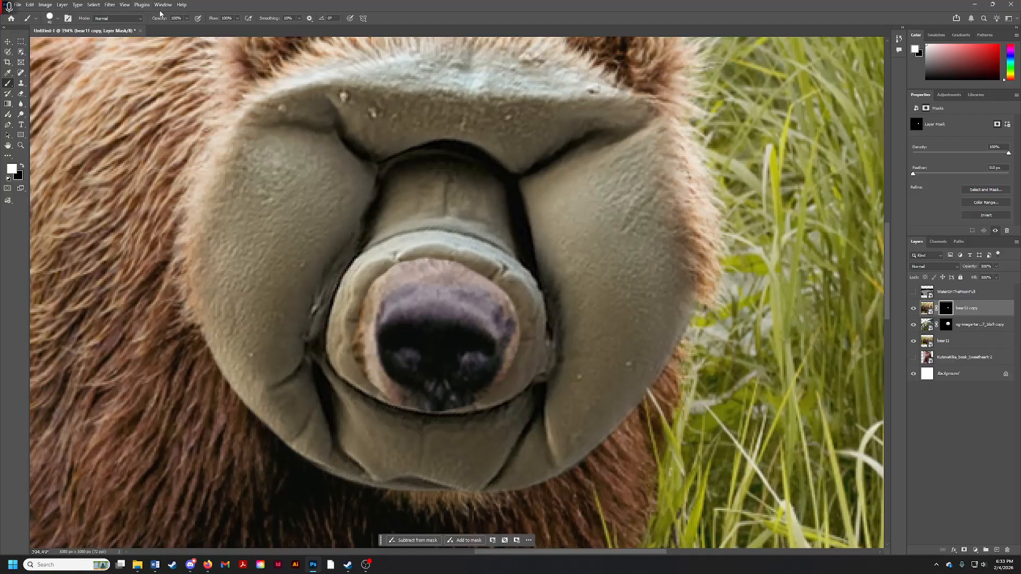
click(64, 4)
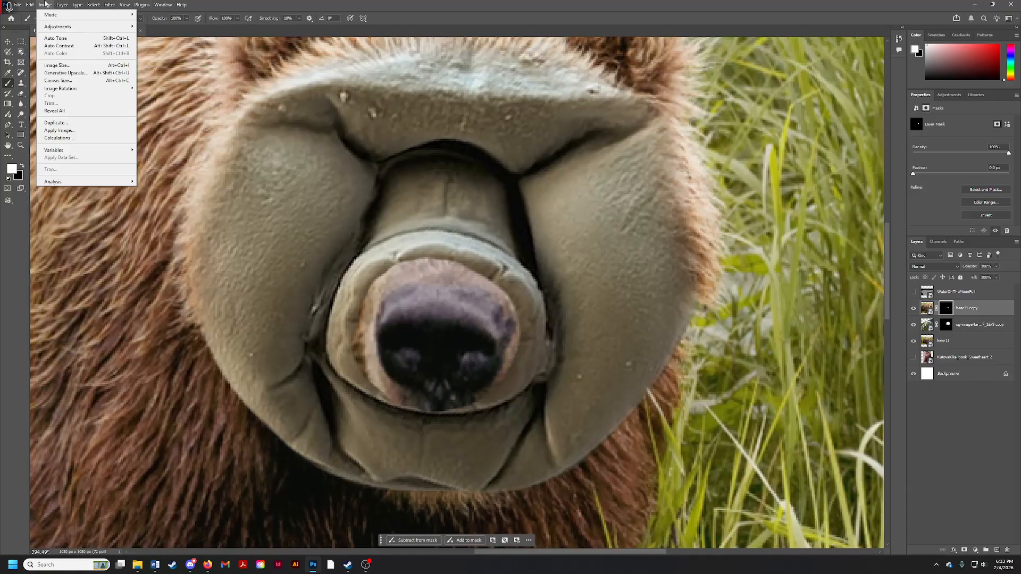
click(63, 4)
Step: Open the list of brush presets, enlarge it, and review the available preset folders and brush import options
click(161, 4)
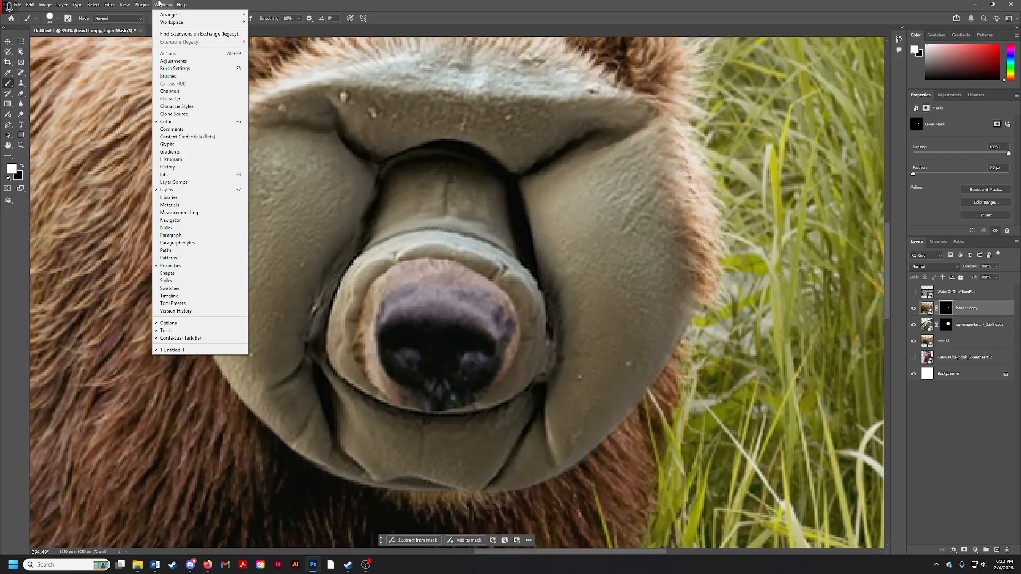
click(168, 76)
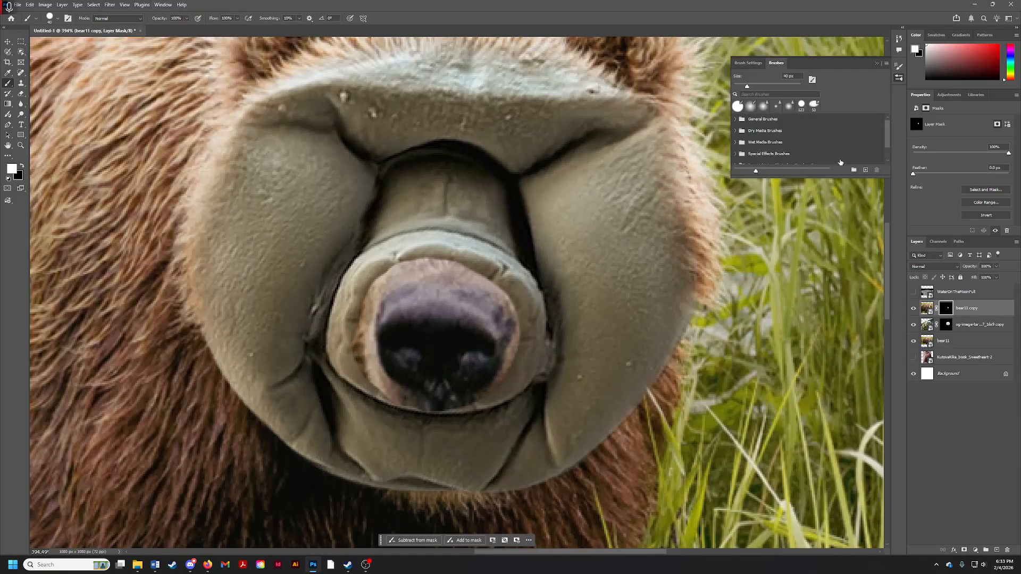
drag(794, 180, 795, 200)
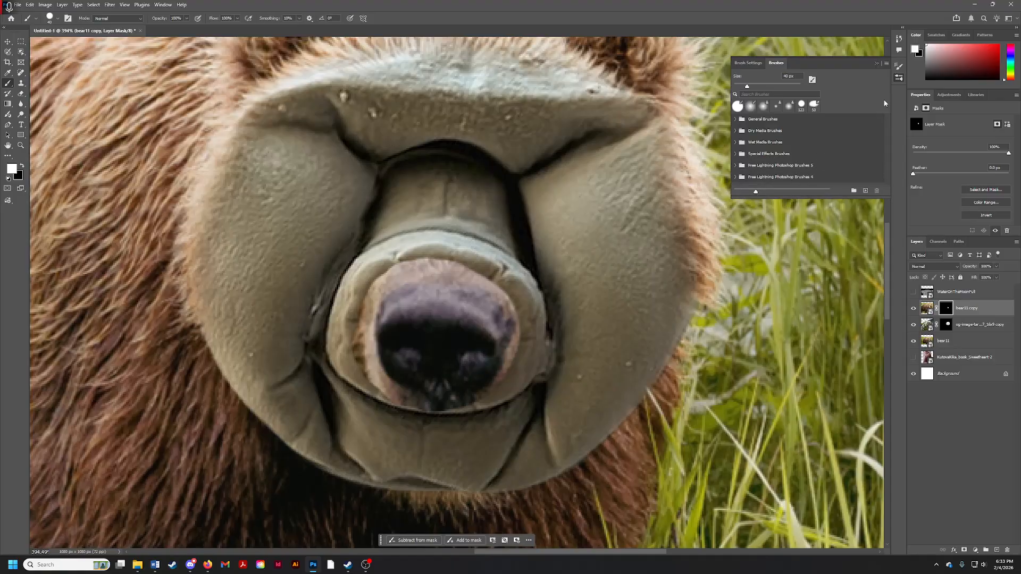
click(886, 63)
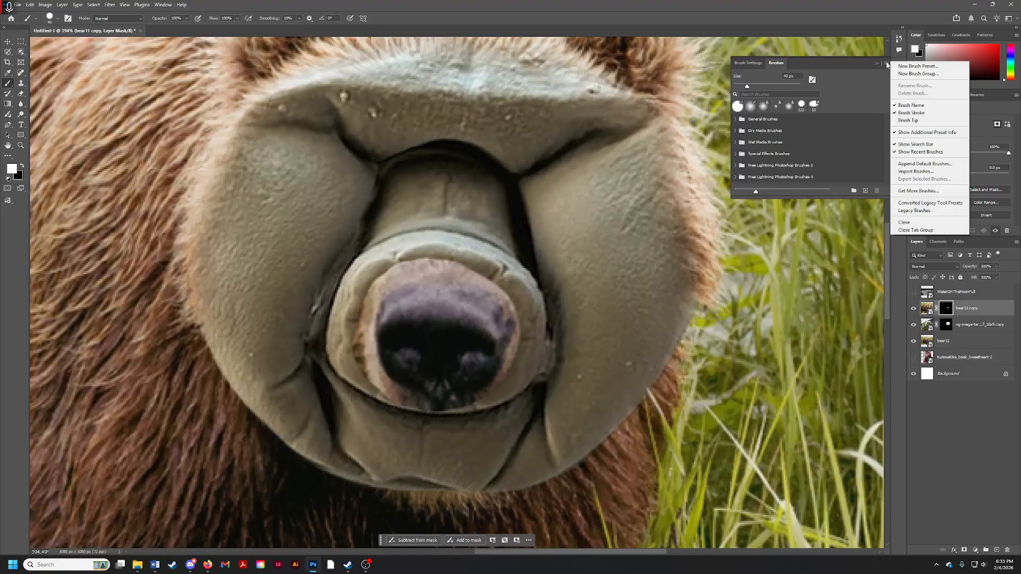
click(864, 83)
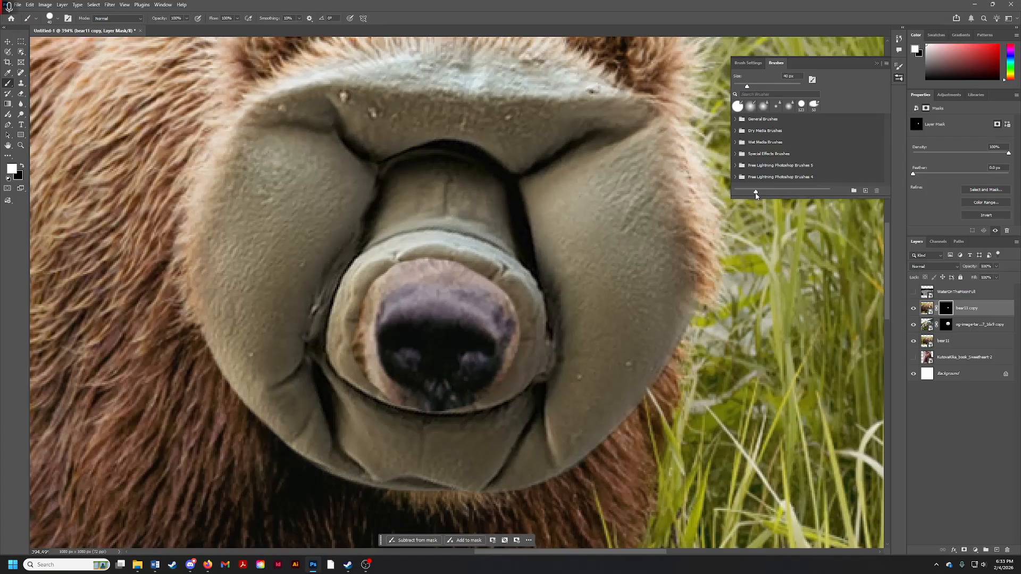
click(877, 63)
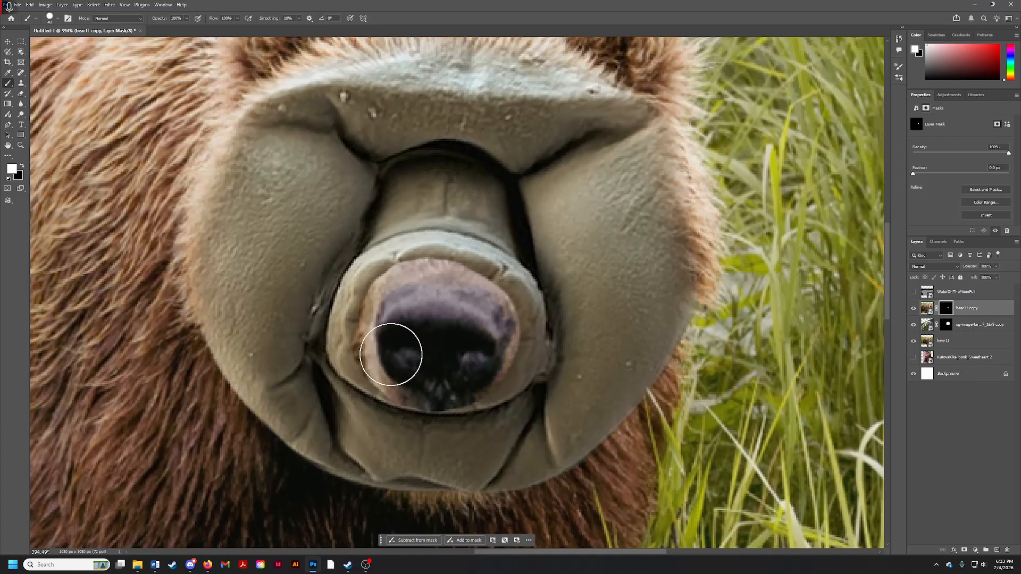
Step: Paint white on the nose's mask with the hard 40 px brush to reveal the fur surrounding the nose
mouse_move(396, 368)
mouse_down()
mouse_move(376, 357)
mouse_move(369, 335)
mouse_move(375, 316)
mouse_move(401, 304)
mouse_move(372, 326)
mouse_move(389, 293)
mouse_move(419, 286)
mouse_move(447, 305)
mouse_move(421, 288)
mouse_move(431, 284)
mouse_move(492, 310)
mouse_move(492, 353)
mouse_move(487, 360)
mouse_move(410, 317)
mouse_move(420, 282)
mouse_move(435, 283)
mouse_move(426, 280)
mouse_move(466, 287)
mouse_move(479, 313)
mouse_move(496, 304)
mouse_move(479, 337)
mouse_move(506, 319)
mouse_move(495, 359)
mouse_move(463, 372)
mouse_move(402, 376)
mouse_up()
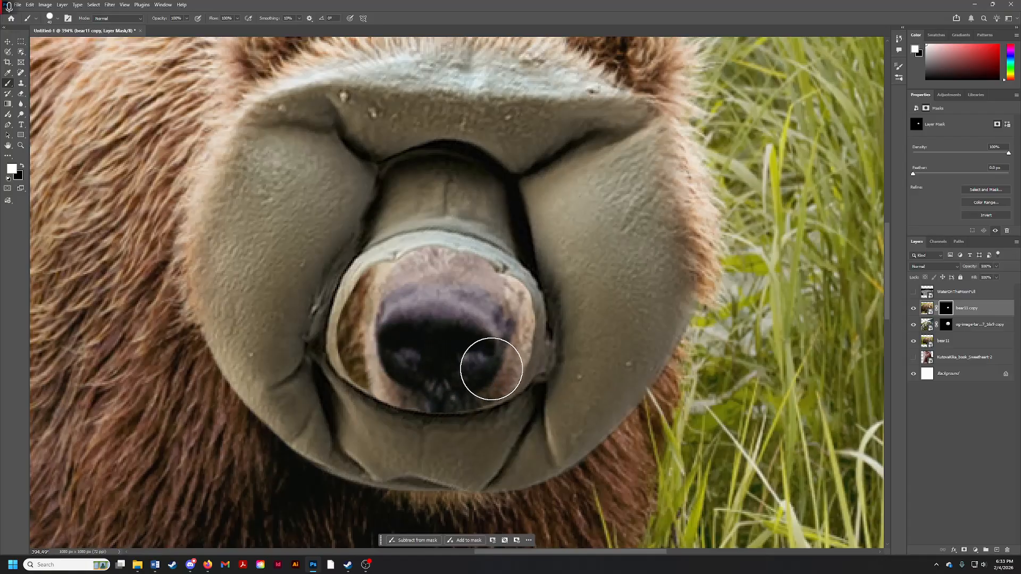
mouse_move(492, 372)
mouse_down()
mouse_move(515, 319)
mouse_move(506, 353)
mouse_move(512, 324)
mouse_move(502, 304)
mouse_up()
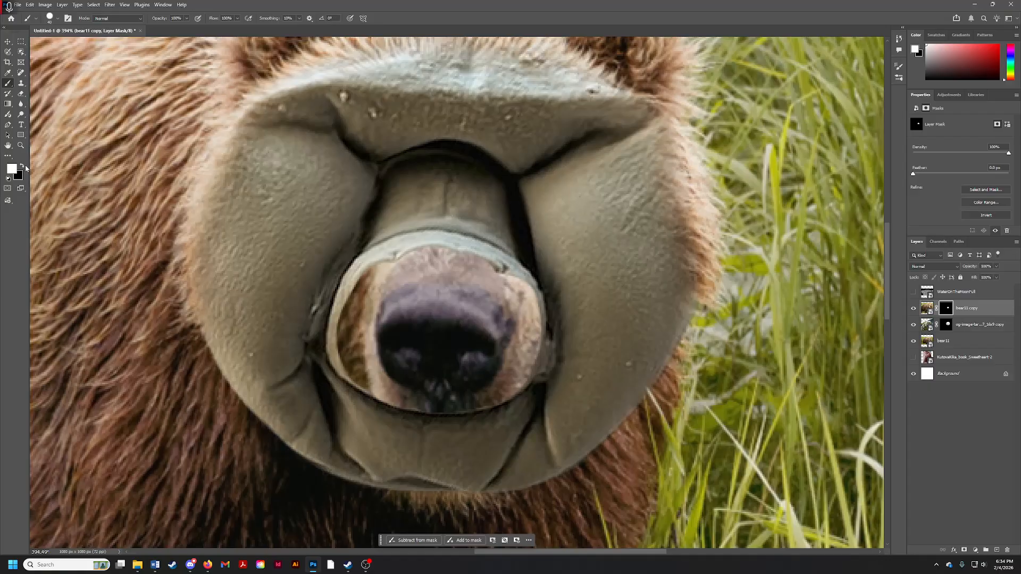
Step: Switch to black with a soft brush and paint the nose mask to trim the fur near the mouth's rim
click(58, 19)
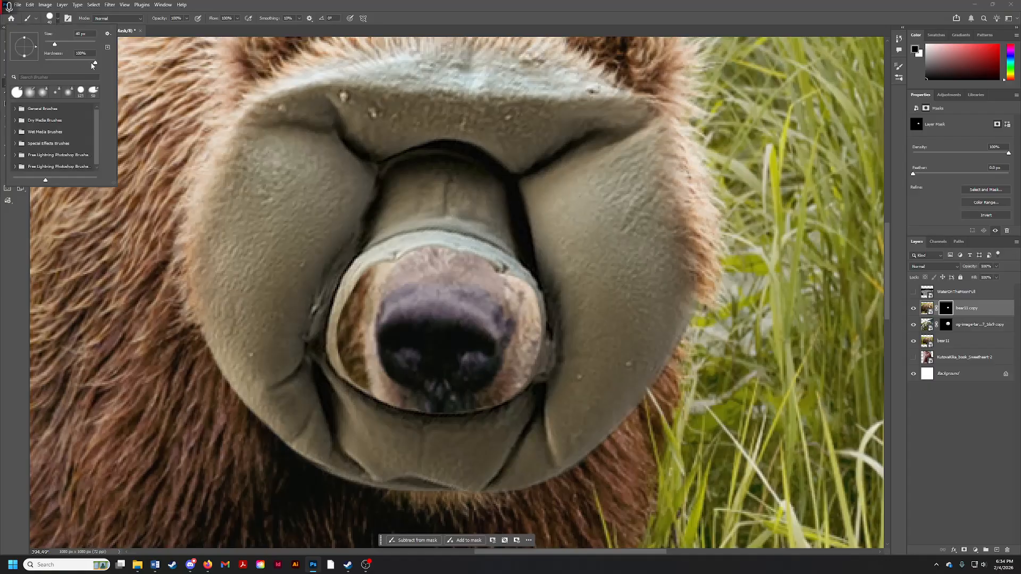
drag(54, 44, 49, 46)
click(56, 19)
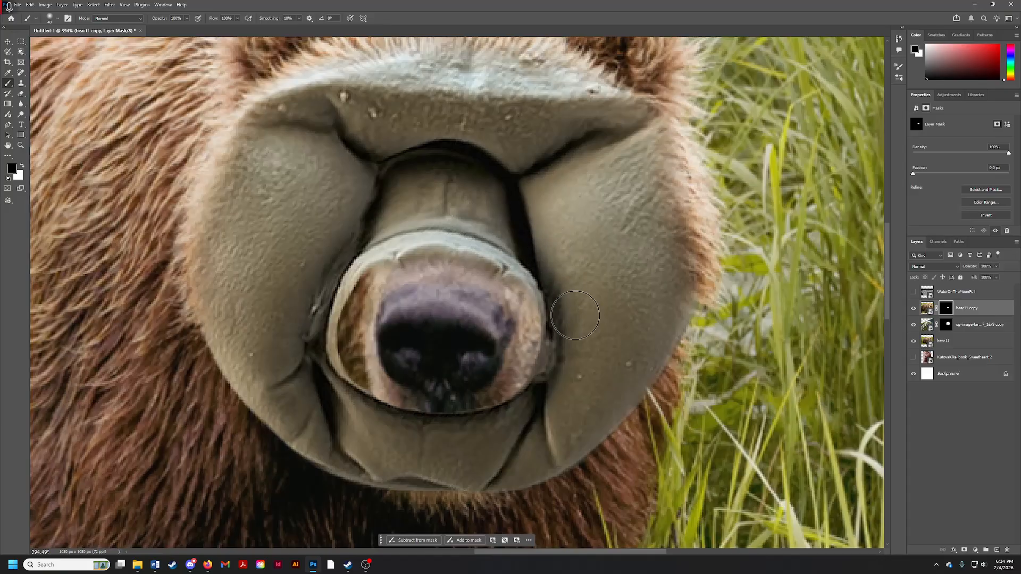
mouse_move(573, 356)
mouse_down()
mouse_move(561, 305)
mouse_move(574, 365)
mouse_move(579, 323)
mouse_up()
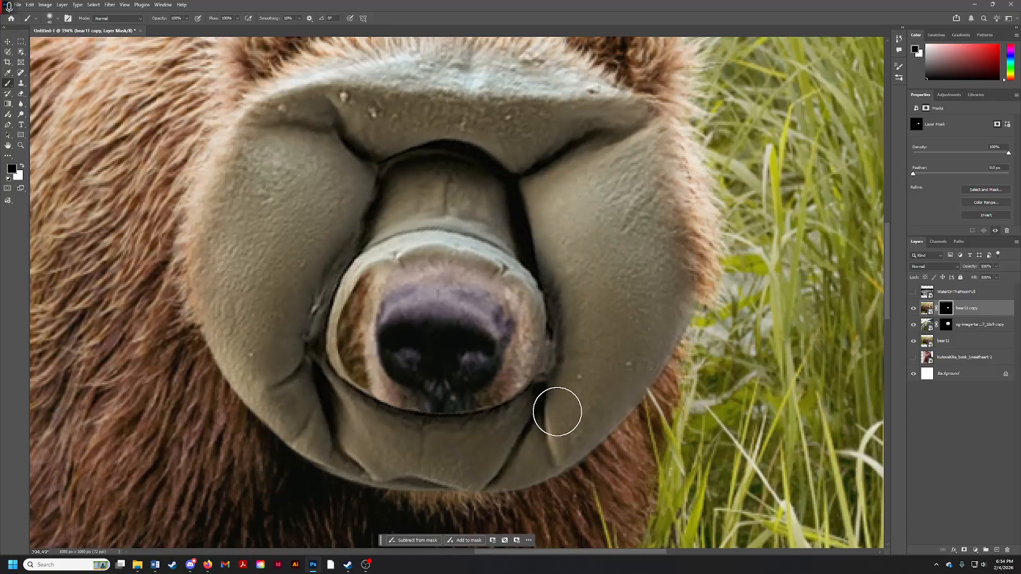
mouse_move(557, 412)
mouse_down()
mouse_move(537, 425)
mouse_move(559, 376)
mouse_move(478, 450)
mouse_move(533, 421)
mouse_move(392, 449)
mouse_move(377, 447)
mouse_move(480, 438)
mouse_move(285, 411)
mouse_move(333, 410)
mouse_move(364, 426)
mouse_move(366, 414)
mouse_move(311, 399)
mouse_move(321, 391)
mouse_move(358, 417)
mouse_move(331, 411)
mouse_move(321, 376)
mouse_move(316, 345)
mouse_move(334, 386)
mouse_move(326, 264)
mouse_move(311, 372)
mouse_move(346, 253)
mouse_move(316, 328)
mouse_move(351, 256)
mouse_move(338, 297)
mouse_move(315, 317)
mouse_move(387, 236)
mouse_up()
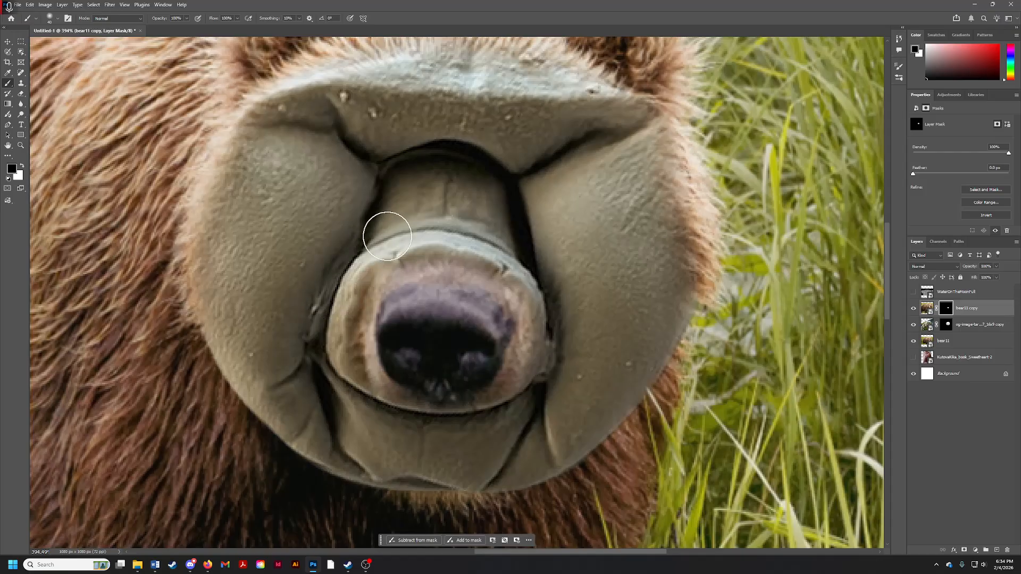
Step: Enlarge the soft black brush and paint around the nose to fade the mask's outer edge further
key(])
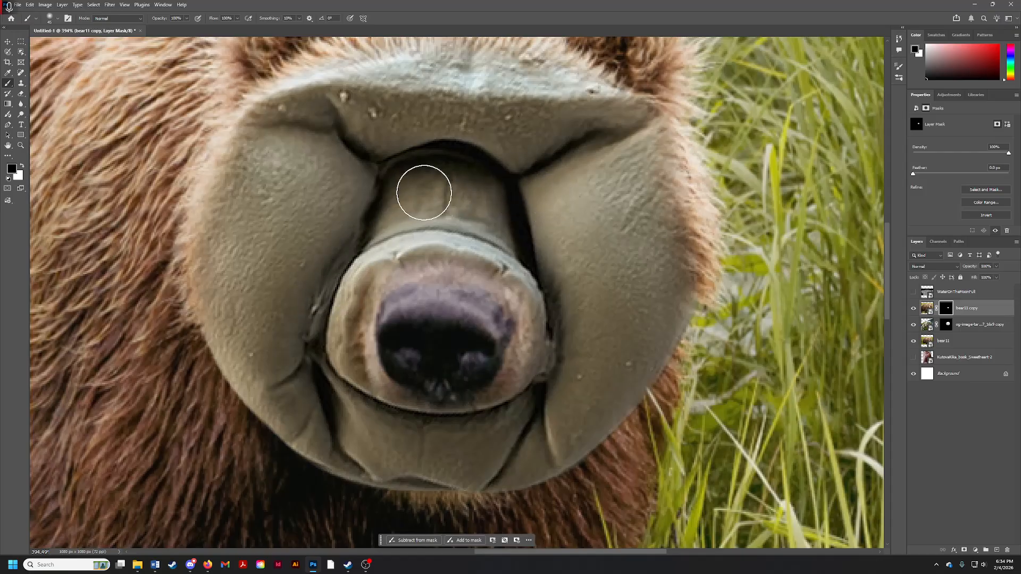
key(])
key(])
key(])
key(])
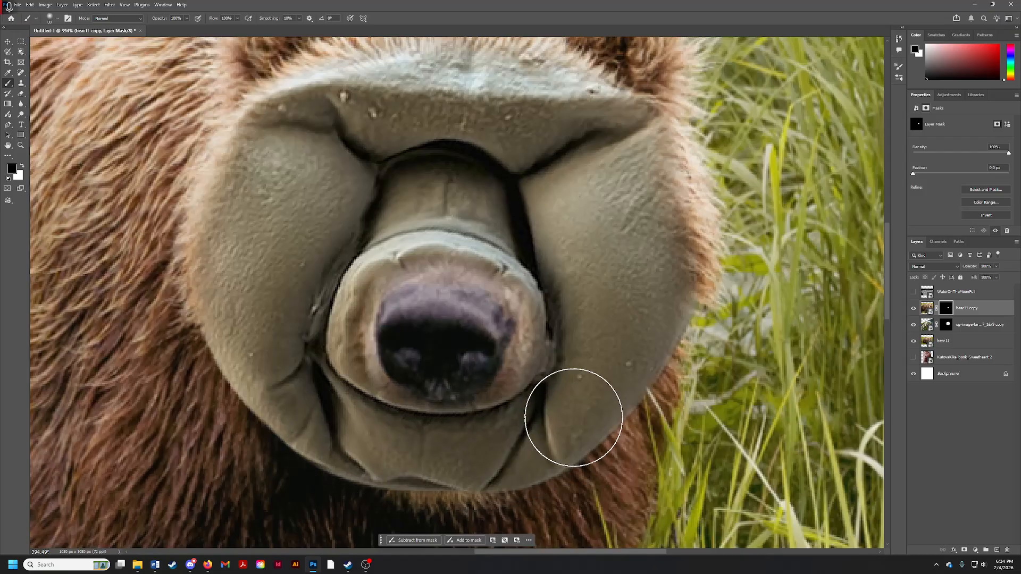
mouse_move(574, 418)
mouse_down()
mouse_move(585, 398)
mouse_move(580, 280)
mouse_move(569, 255)
mouse_move(523, 222)
mouse_up()
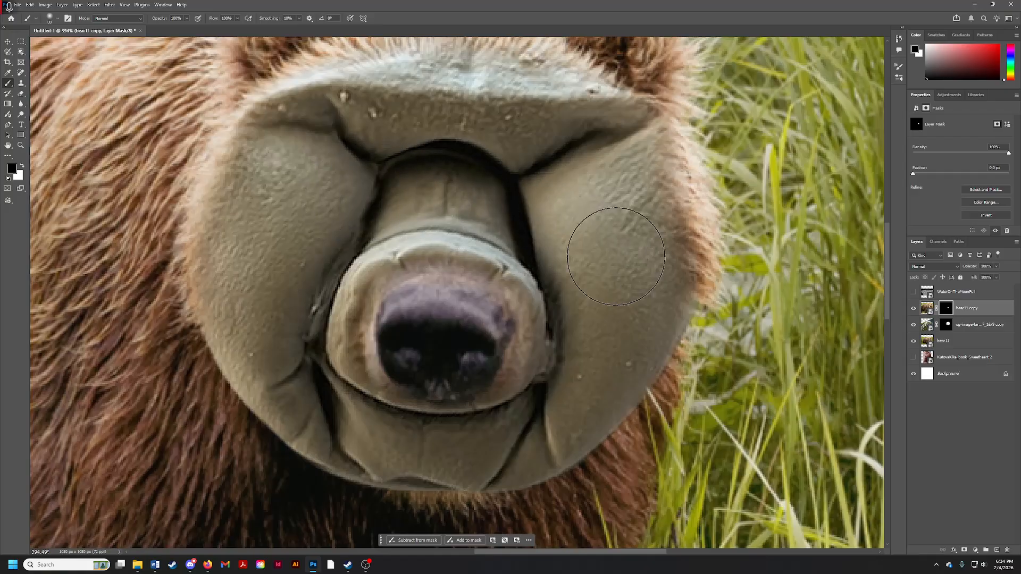
Step: Add a Hue/Saturation adjustment layer directly above the tardigrade face layer
key(z)
mouse_move(502, 273)
mouse_down()
mouse_move(458, 266)
mouse_move(496, 260)
mouse_move(481, 260)
mouse_up()
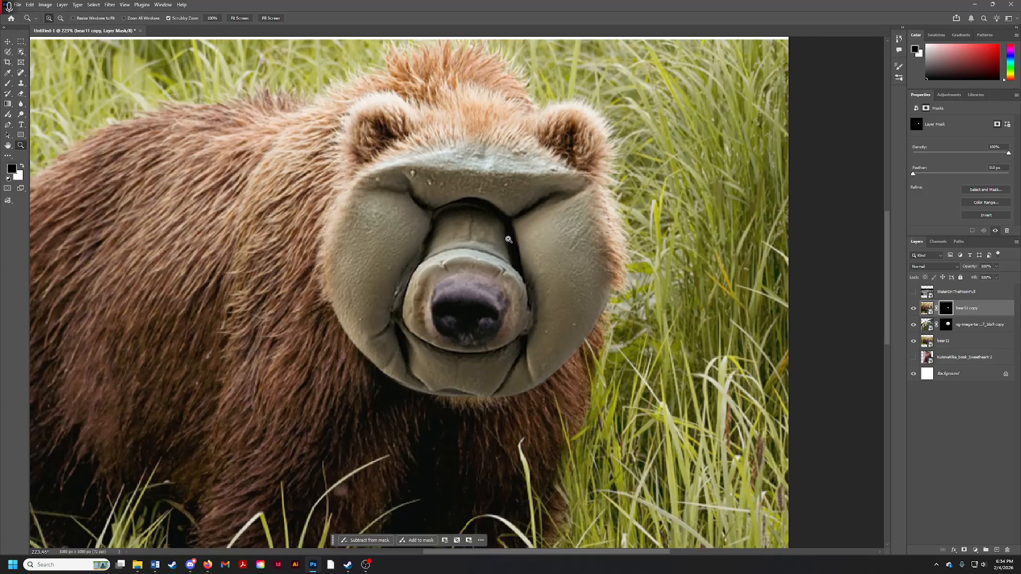
mouse_move(508, 240)
mouse_down()
mouse_move(492, 237)
mouse_move(508, 229)
mouse_up()
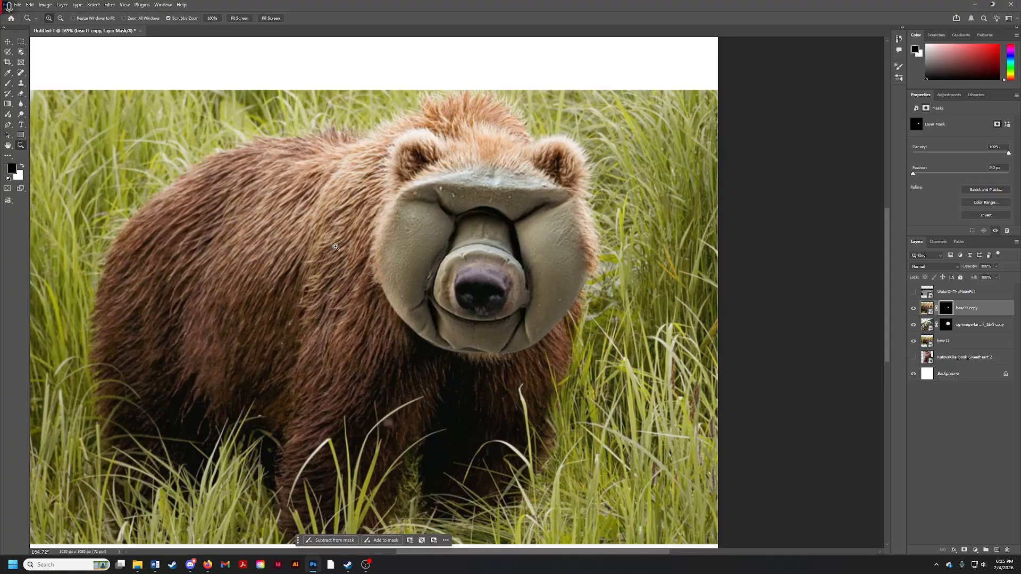
click(980, 327)
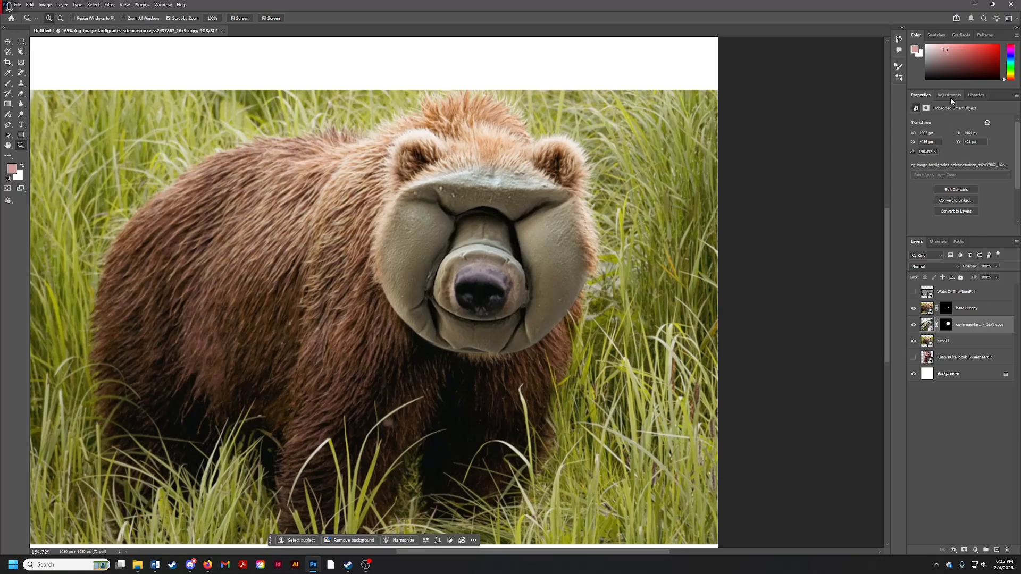
click(163, 5)
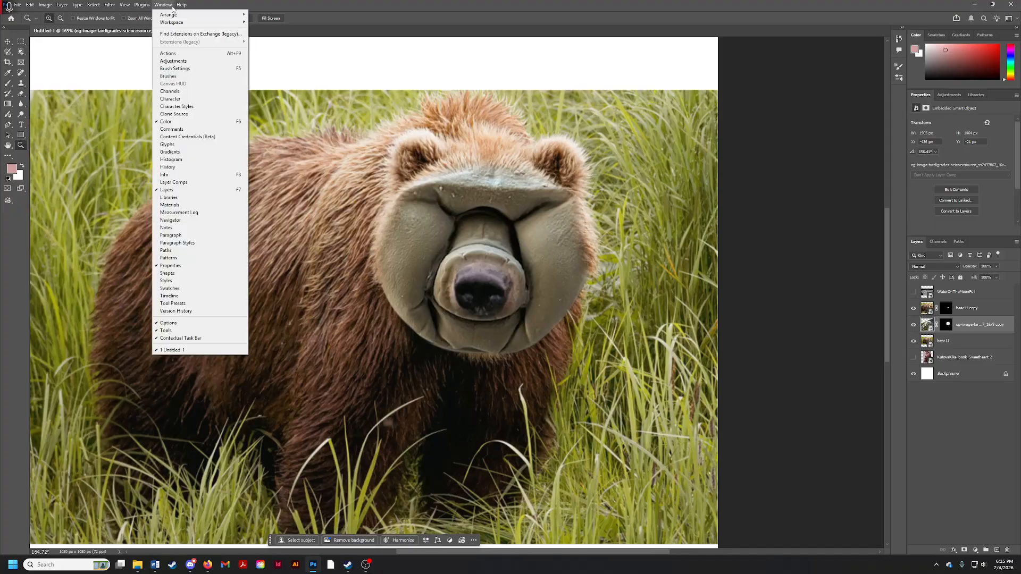
click(167, 4)
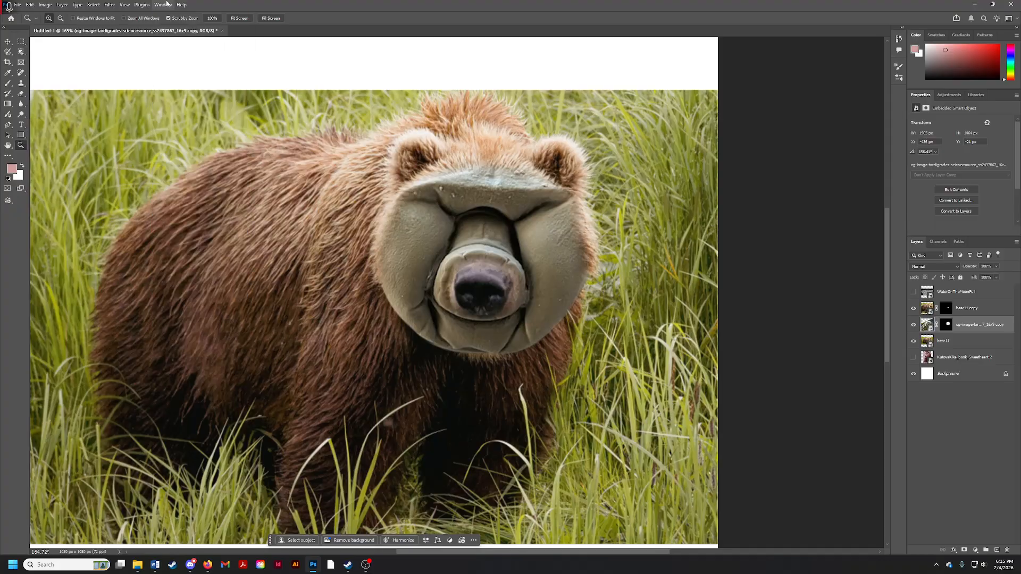
click(946, 96)
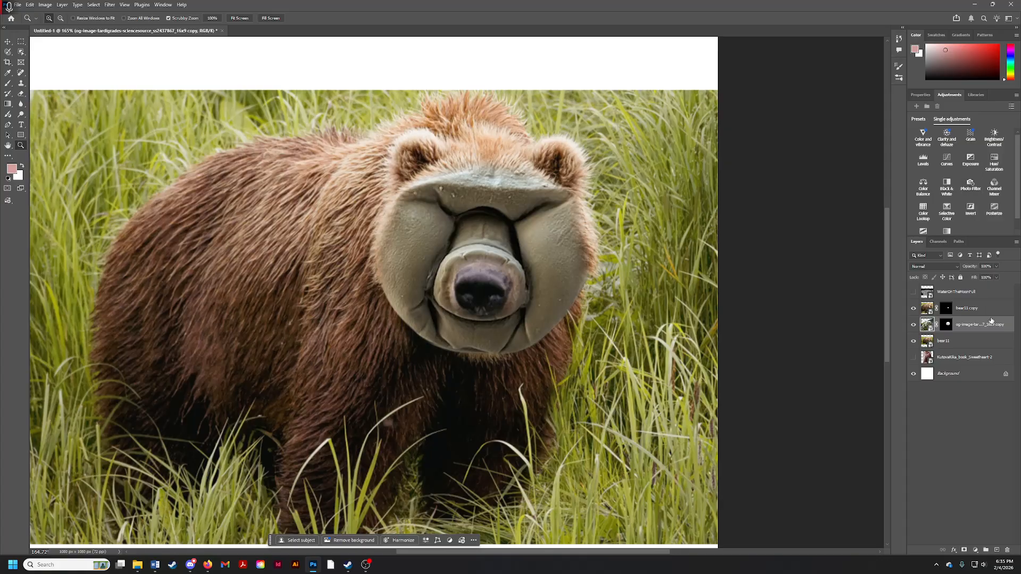
click(994, 162)
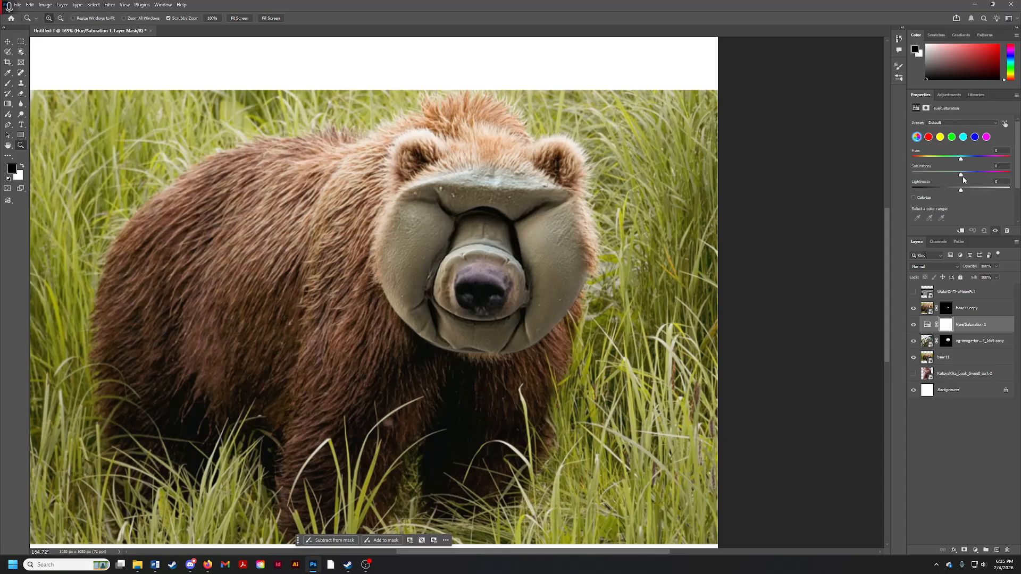
Step: Lower the adjustment's saturation to -100 and clip the adjustment to the tardigrade face layer
drag(955, 178, 916, 184)
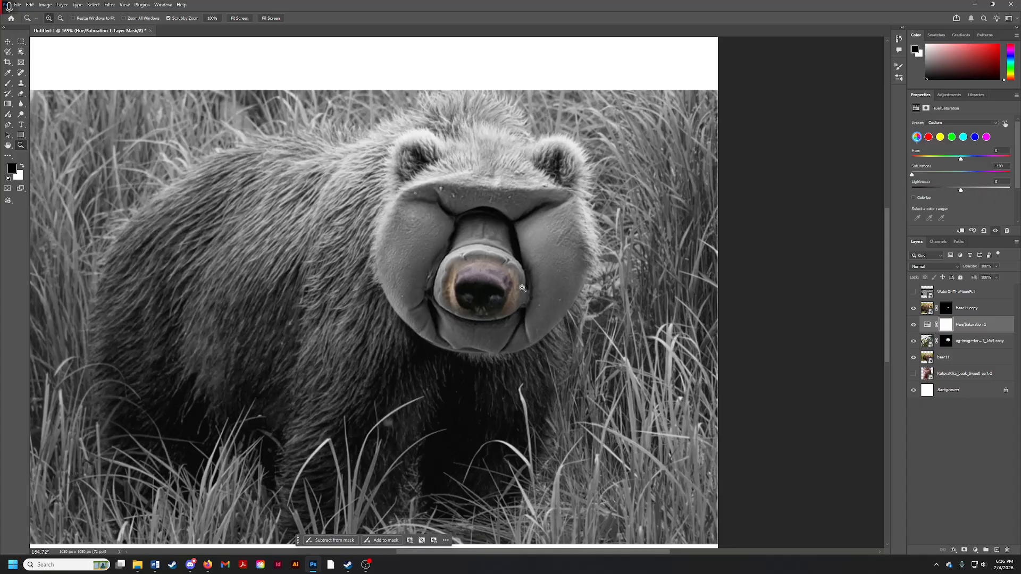
click(966, 312)
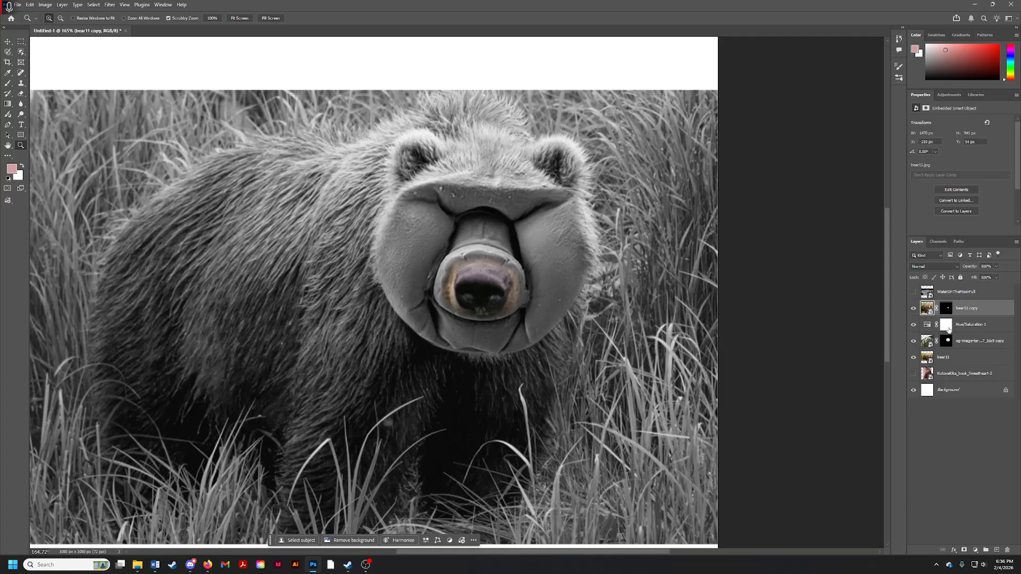
click(998, 320)
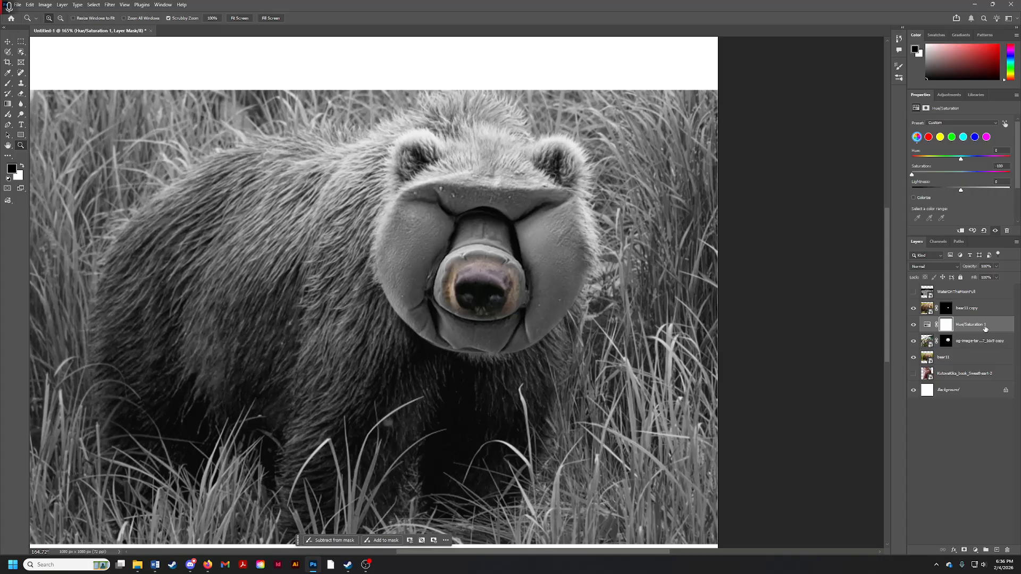
right_click(968, 322)
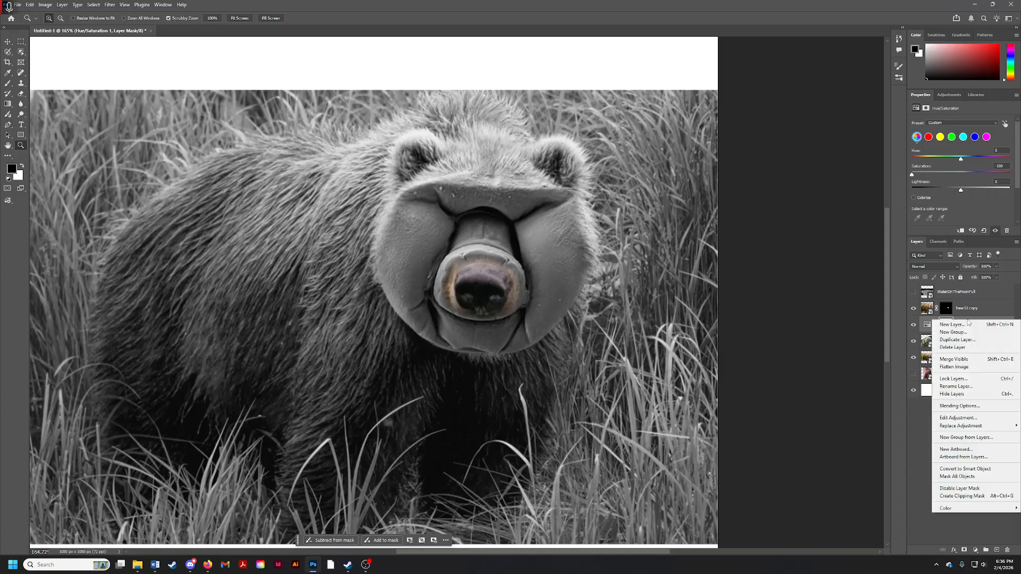
click(962, 496)
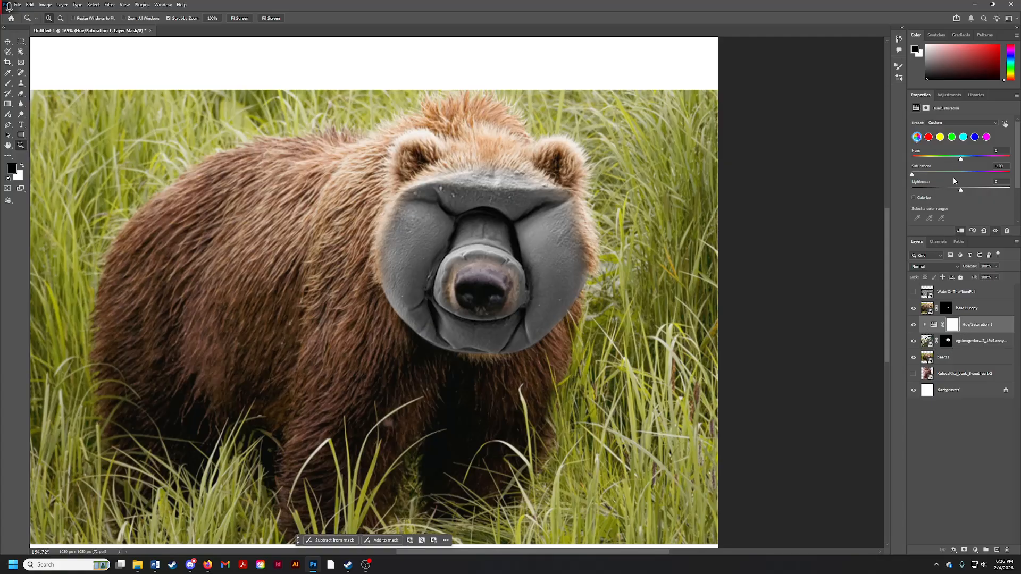
Step: Colorize the tardigrade face with a brown hue of about 25, tuning saturation and lightness to match the bear's fur
drag(962, 179, 961, 178)
click(913, 198)
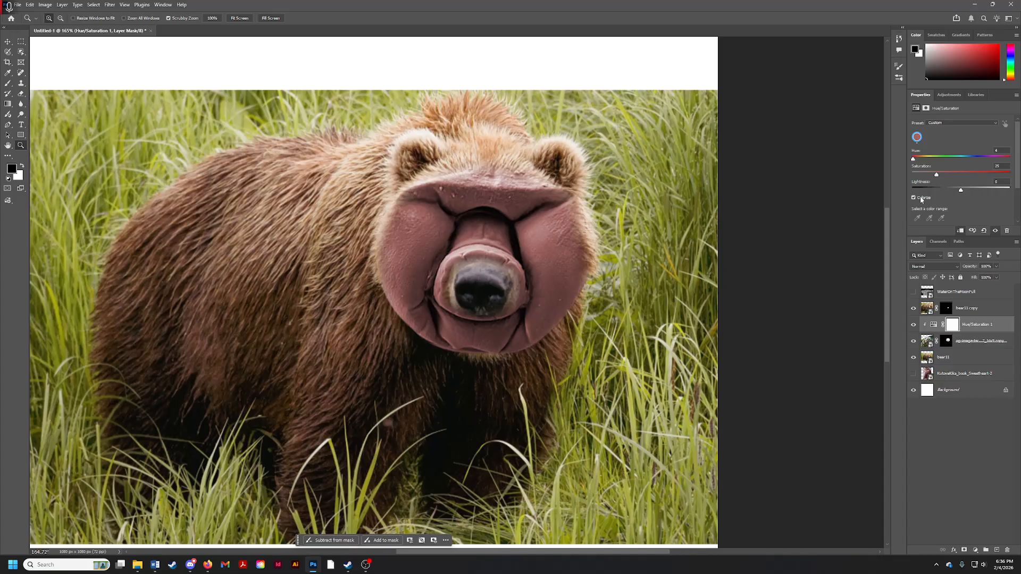
drag(914, 158, 920, 165)
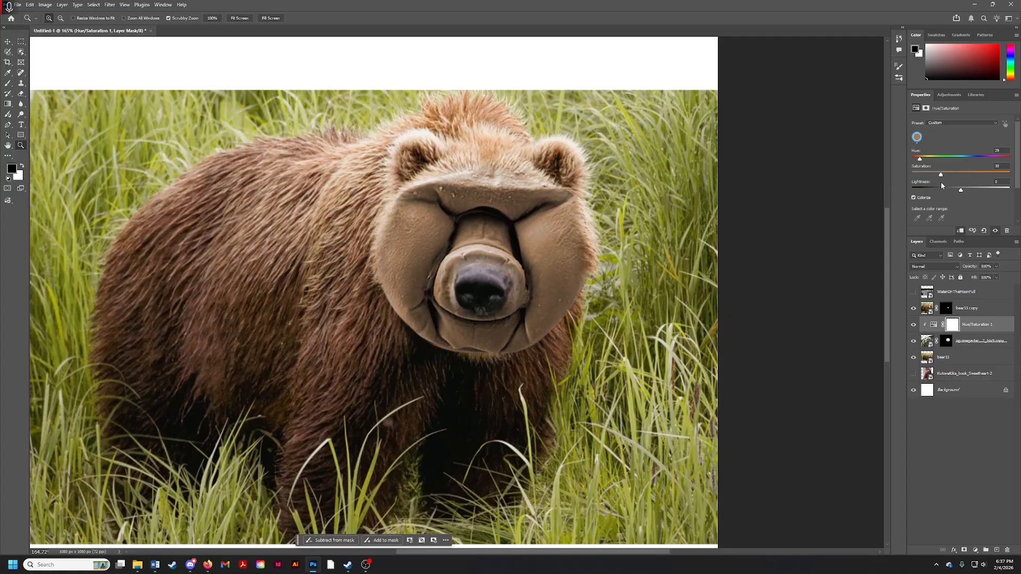
drag(941, 182, 944, 182)
mouse_move(961, 191)
mouse_down()
mouse_move(1007, 194)
mouse_move(957, 196)
mouse_move(996, 198)
mouse_move(965, 207)
mouse_up()
Step: Paint black on the nose's mask with a small soft brush to extend the two skin creases above the nose
click(951, 314)
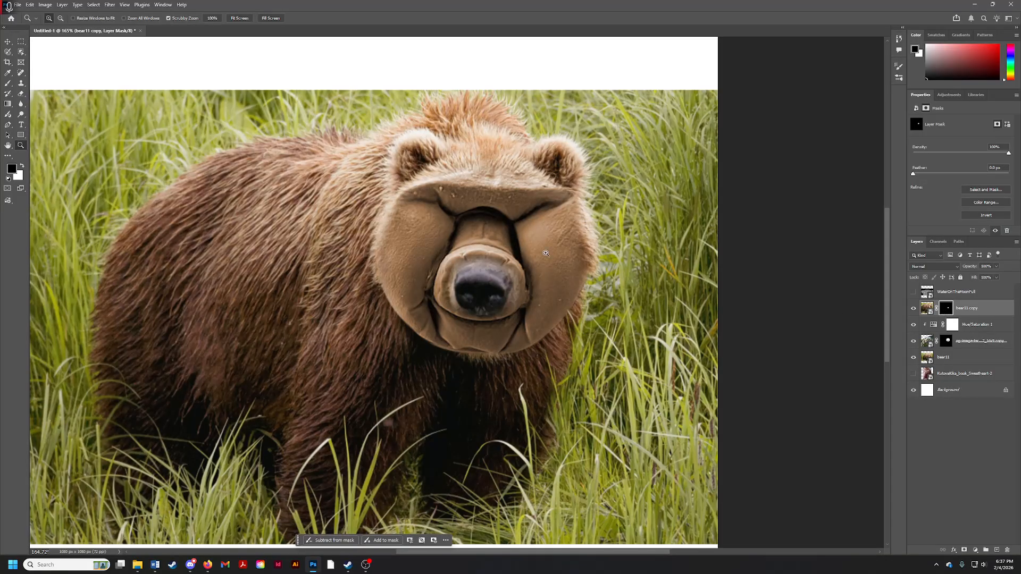
drag(492, 266, 524, 282)
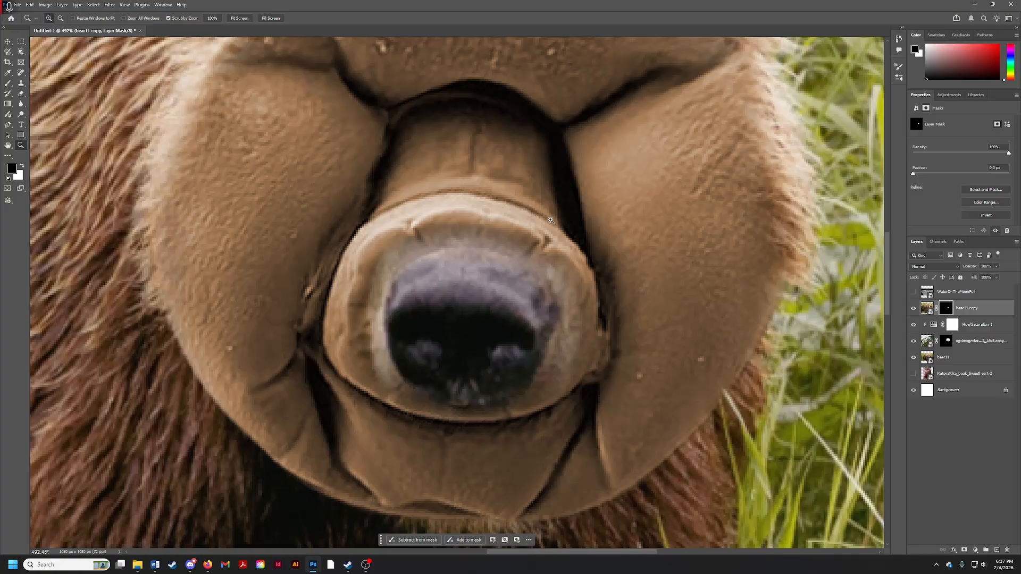
key(b)
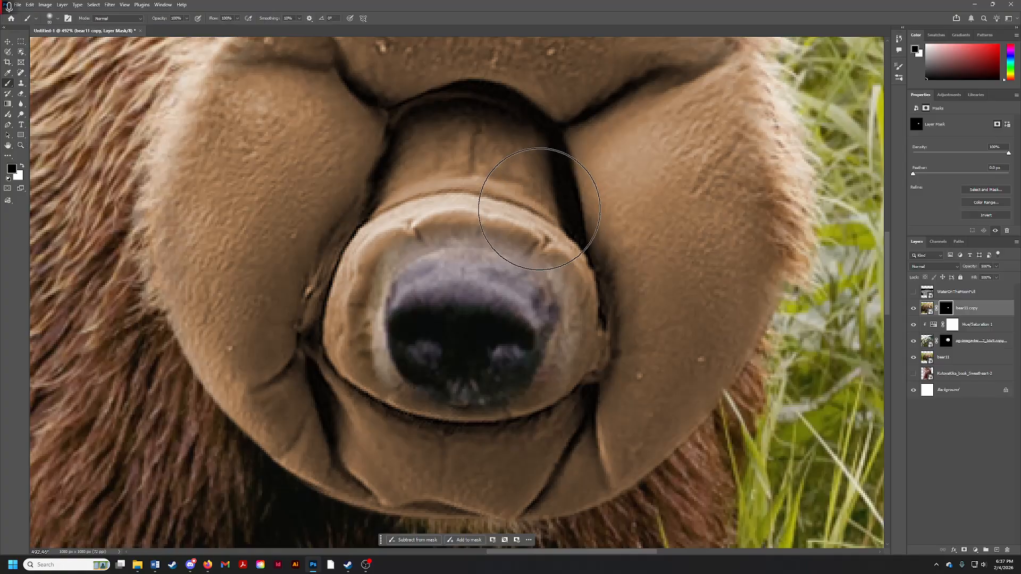
key(bracketleft)
key(bracketleft)
key(bracketleft)
key(bracketleft)
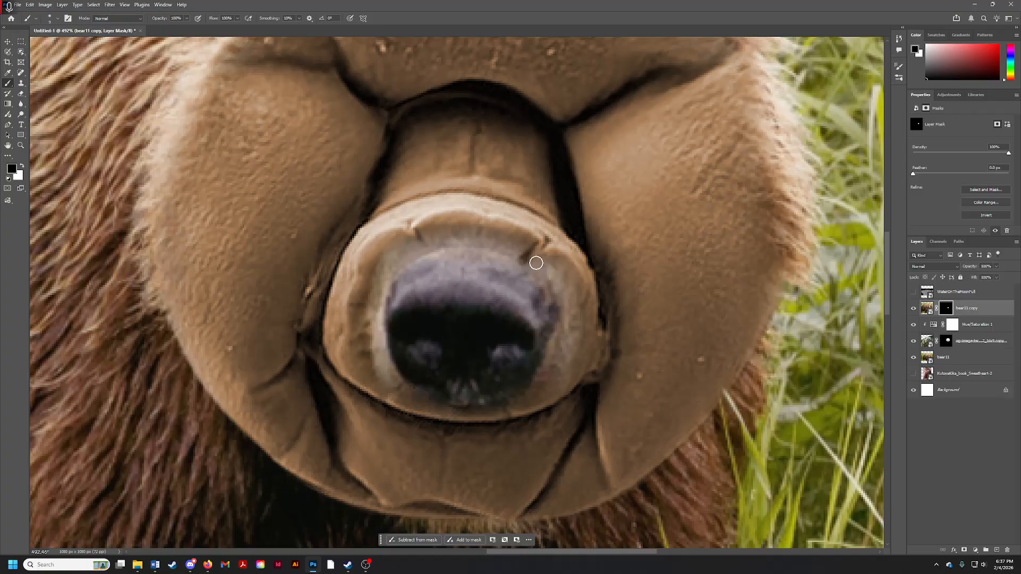
drag(537, 246, 522, 261)
mouse_move(412, 232)
mouse_down()
mouse_move(426, 252)
mouse_move(414, 229)
mouse_move(434, 253)
mouse_move(424, 231)
mouse_move(442, 237)
mouse_move(417, 255)
mouse_up()
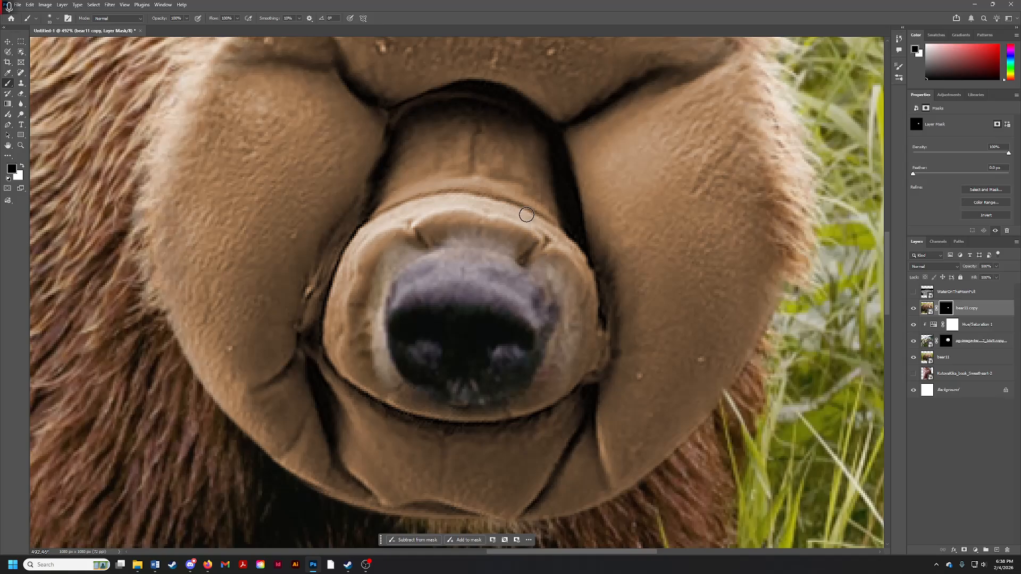
Step: Paint black around the nose with a larger soft brush to hide the remaining greyish fur on the mask
key(bracketright)
key(bracketright)
key(bracketright)
key(bracketright)
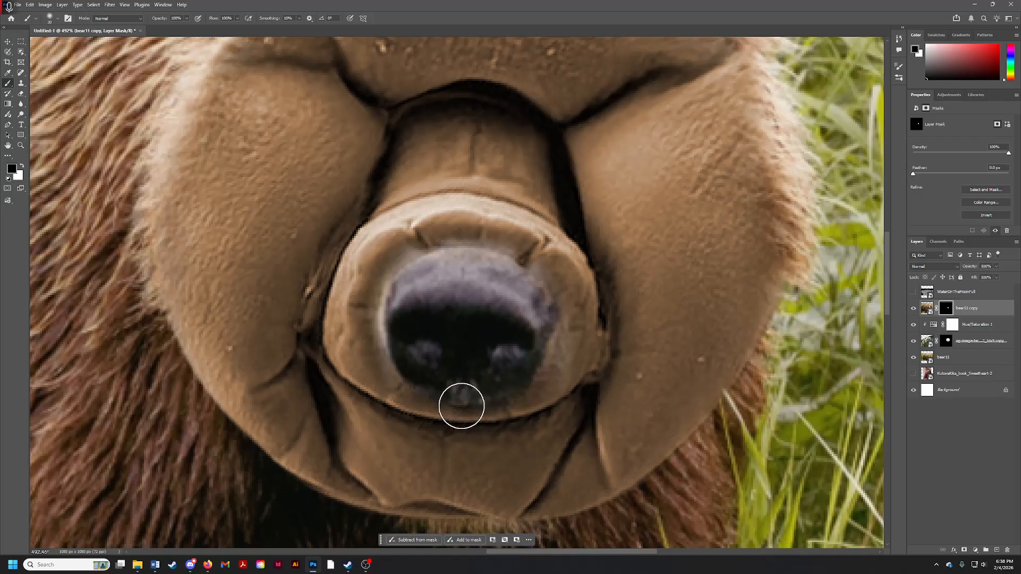
key(z)
drag(590, 318, 627, 285)
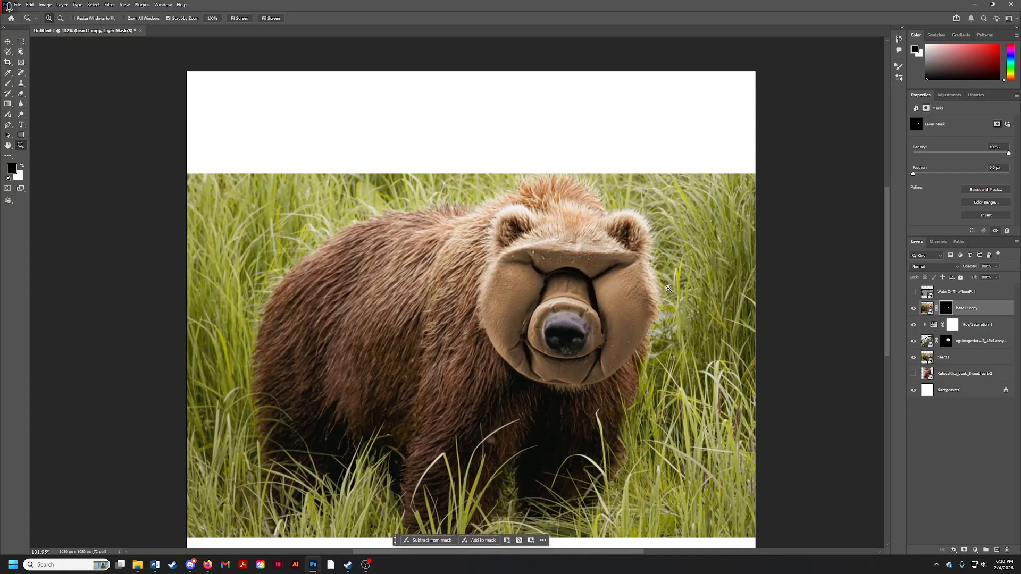